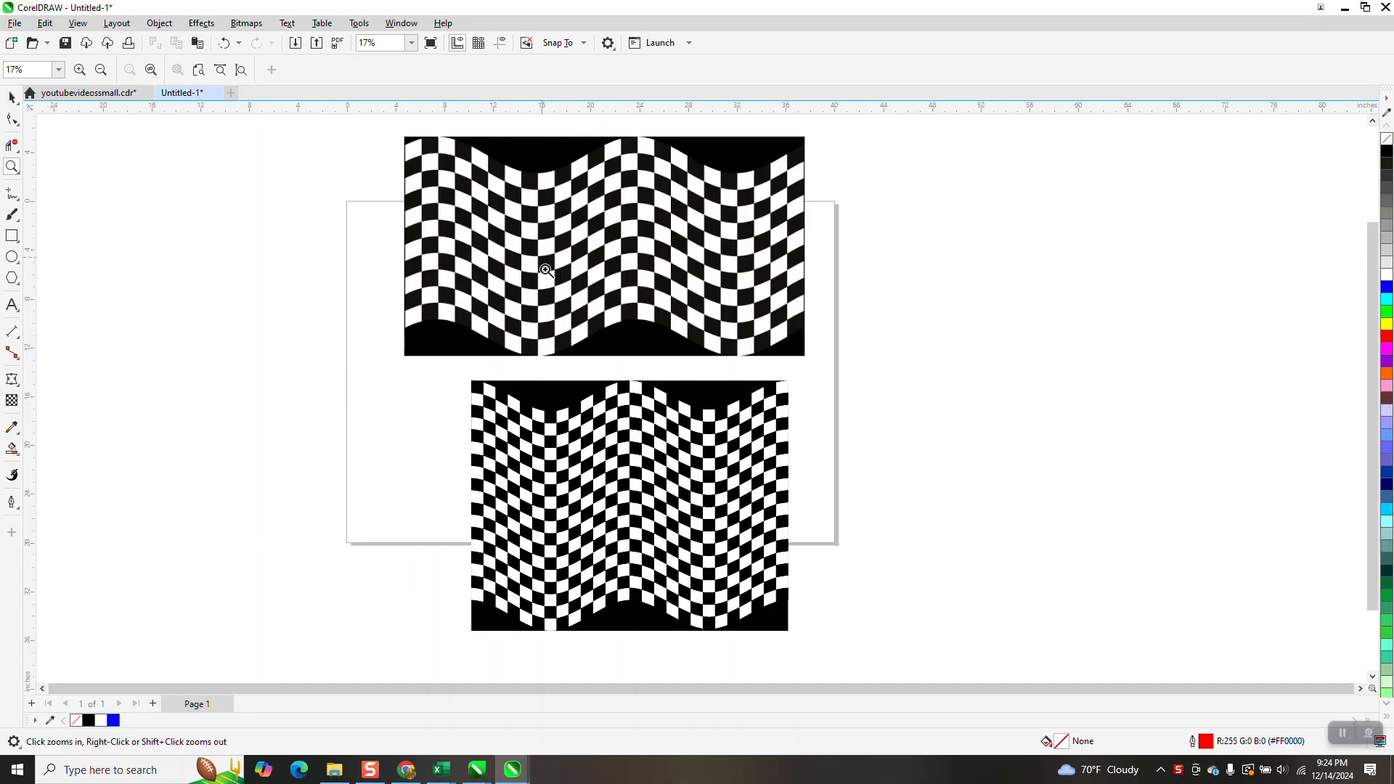
# Move both wavy checkered flag images off the page into the blank area on its right side
pyautogui.scroll(-1, 666, 192)
pyautogui.click(12, 97)
pyautogui.moveTo(476, 354); pyautogui.dragTo(1000, 656)
pyautogui.moveTo(680, 424); pyautogui.dragTo(1080, 187)
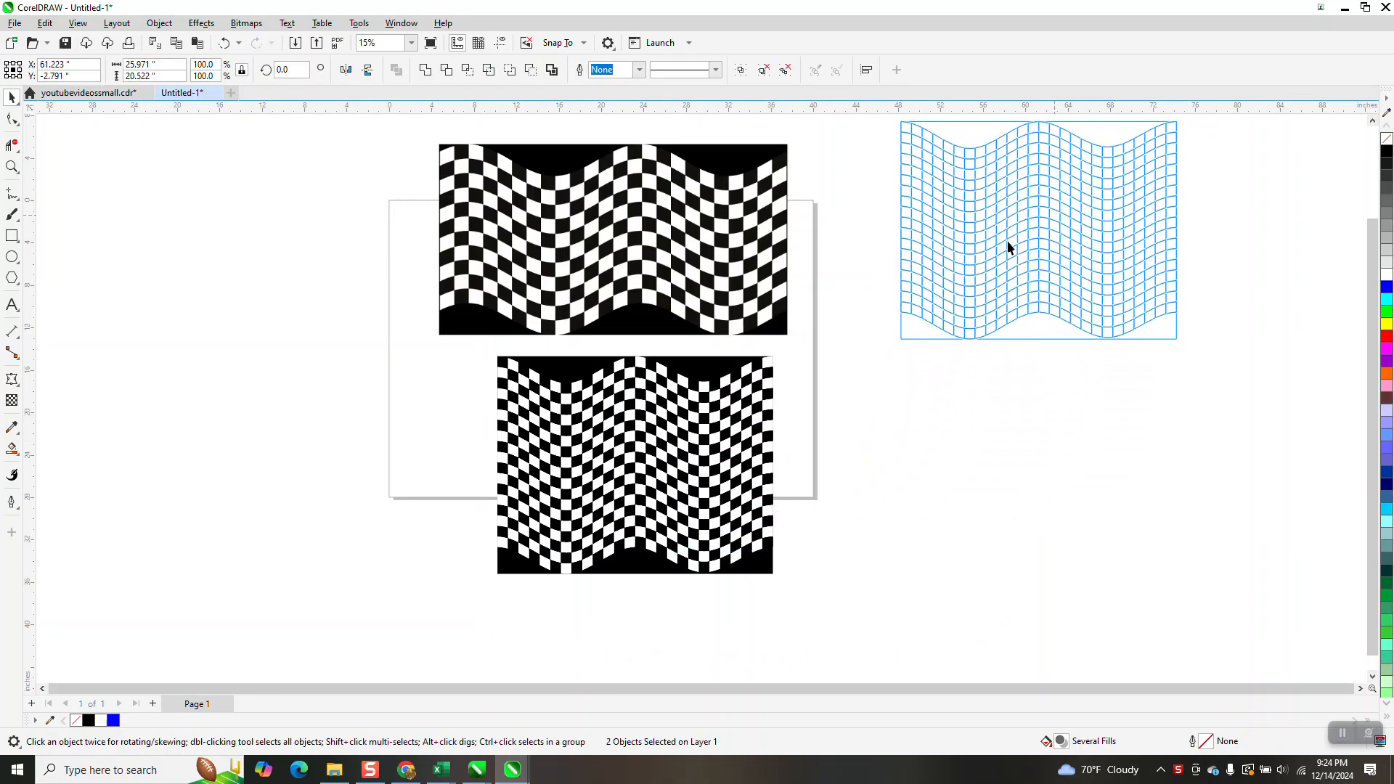
pyautogui.moveTo(655, 226); pyautogui.dragTo(1116, 448)
# Draw a small square in the upper part of the page and set its size to 1 inch
pyautogui.click(12, 235)
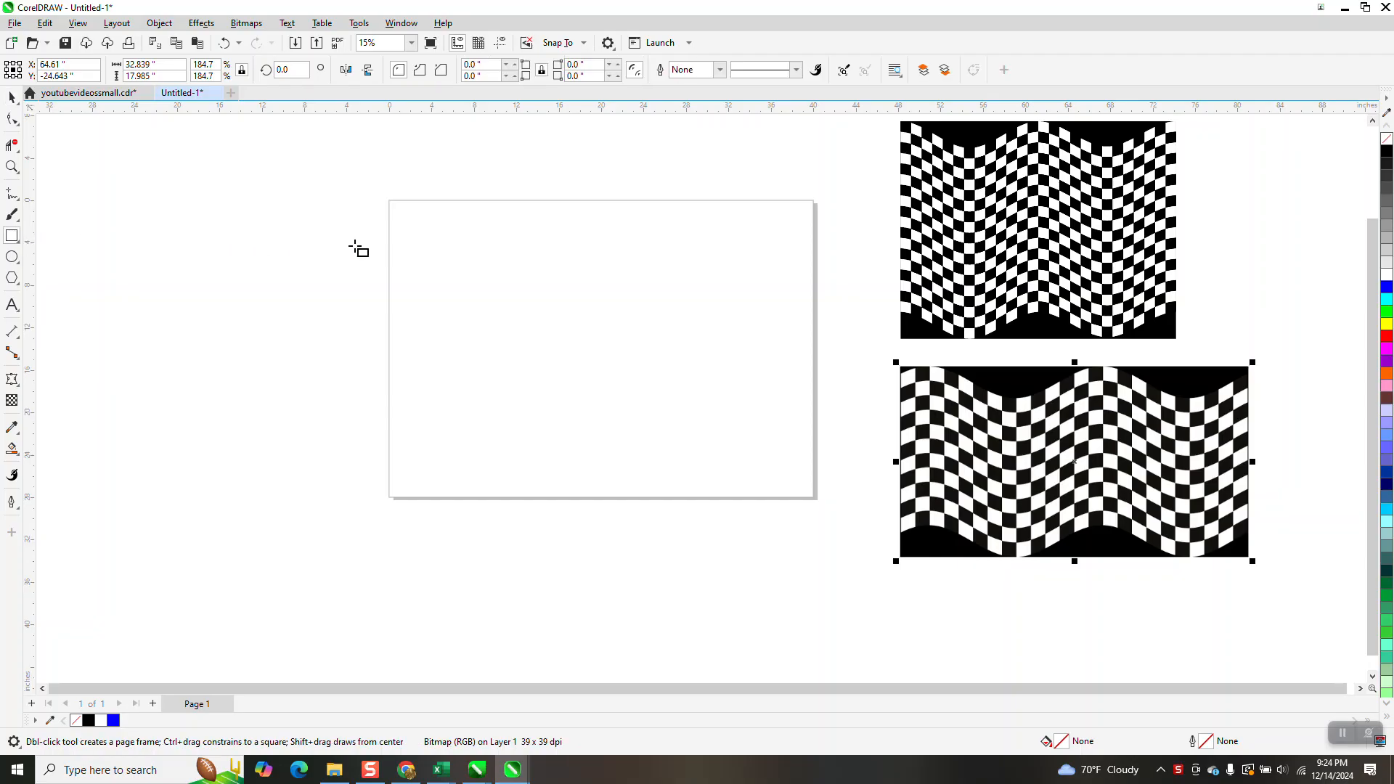
pyautogui.moveTo(510, 233); pyautogui.dragTo(492, 250)
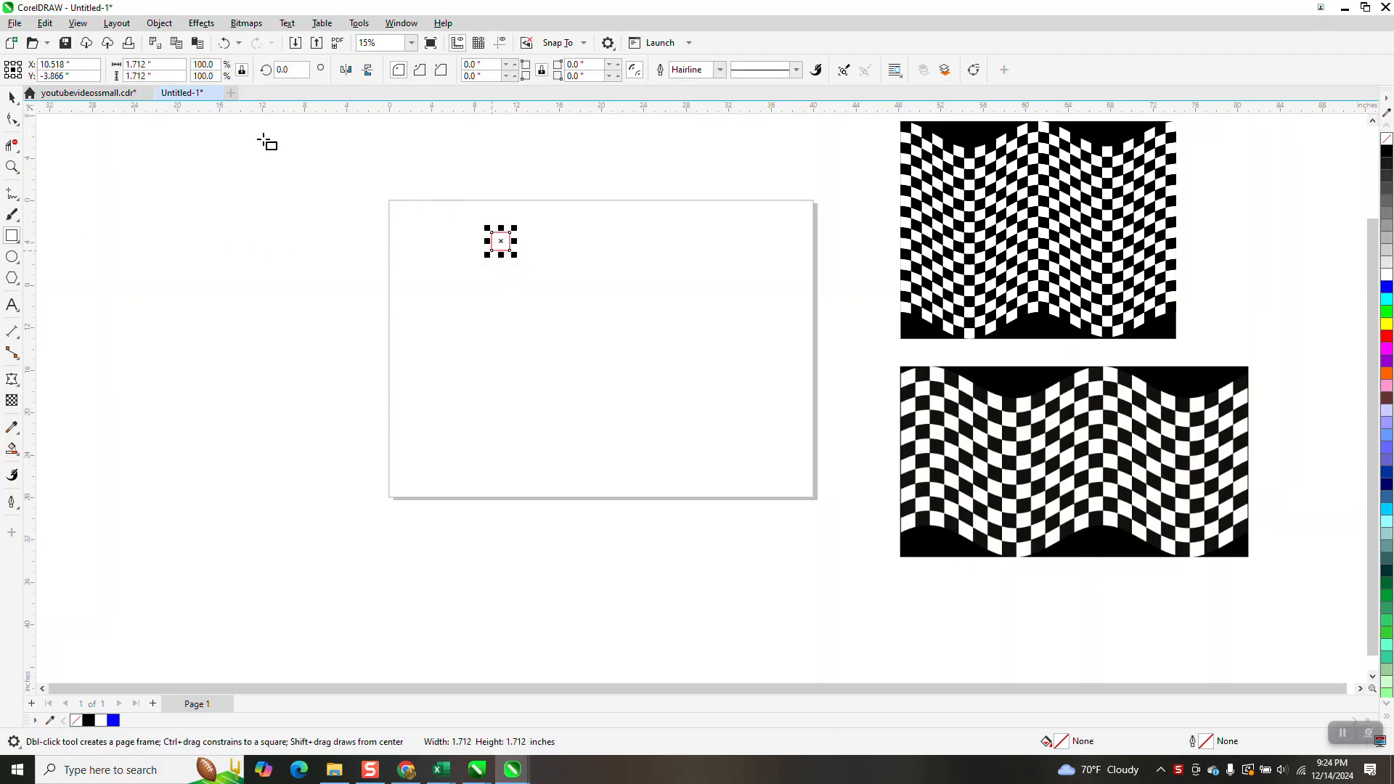
pyautogui.click(149, 64)
pyautogui.moveTo(146, 65); pyautogui.dragTo(92, 49)
pyautogui.write('1')
pyautogui.press('Return')
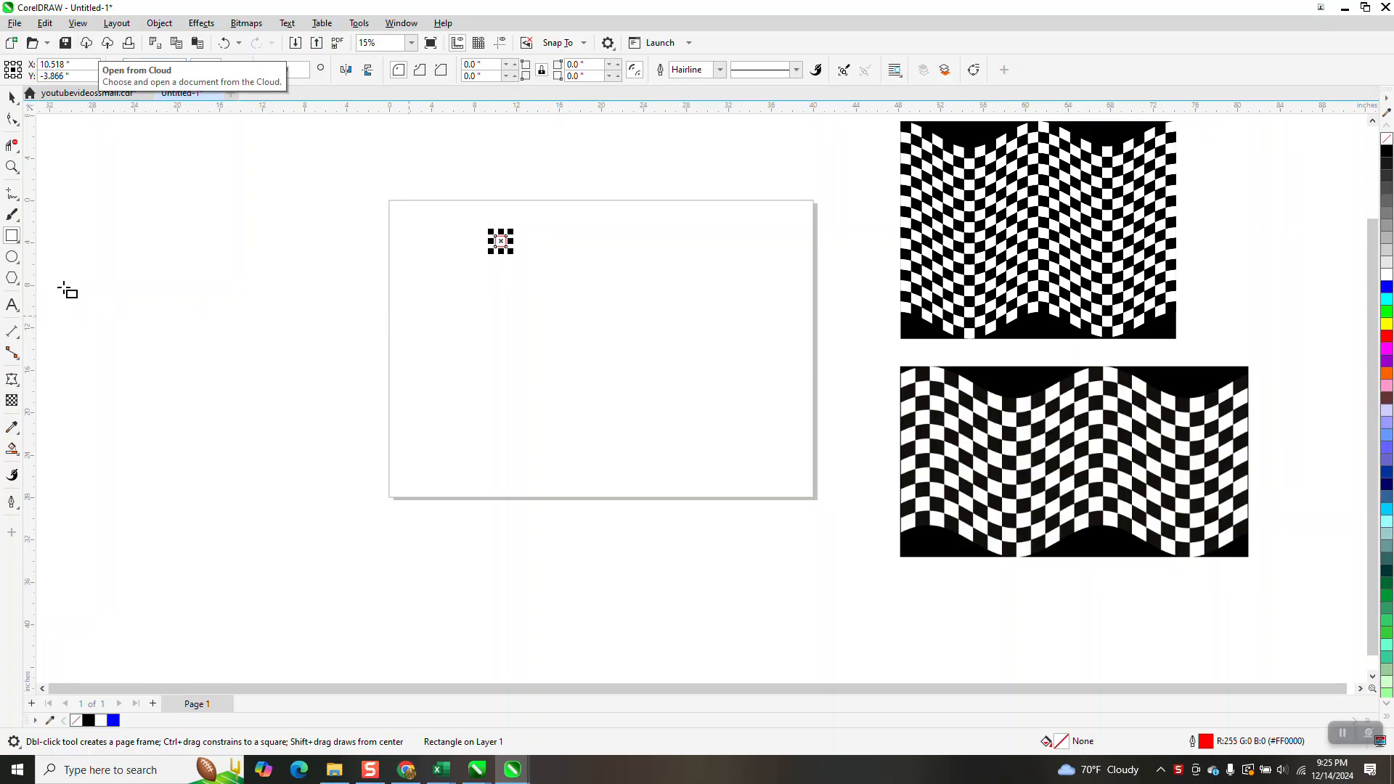
# Duplicate the square 1 inch to the right so the two squares share an edge
pyautogui.click(12, 166)
pyautogui.moveTo(482, 225); pyautogui.dragTo(567, 271)
pyautogui.click(12, 96)
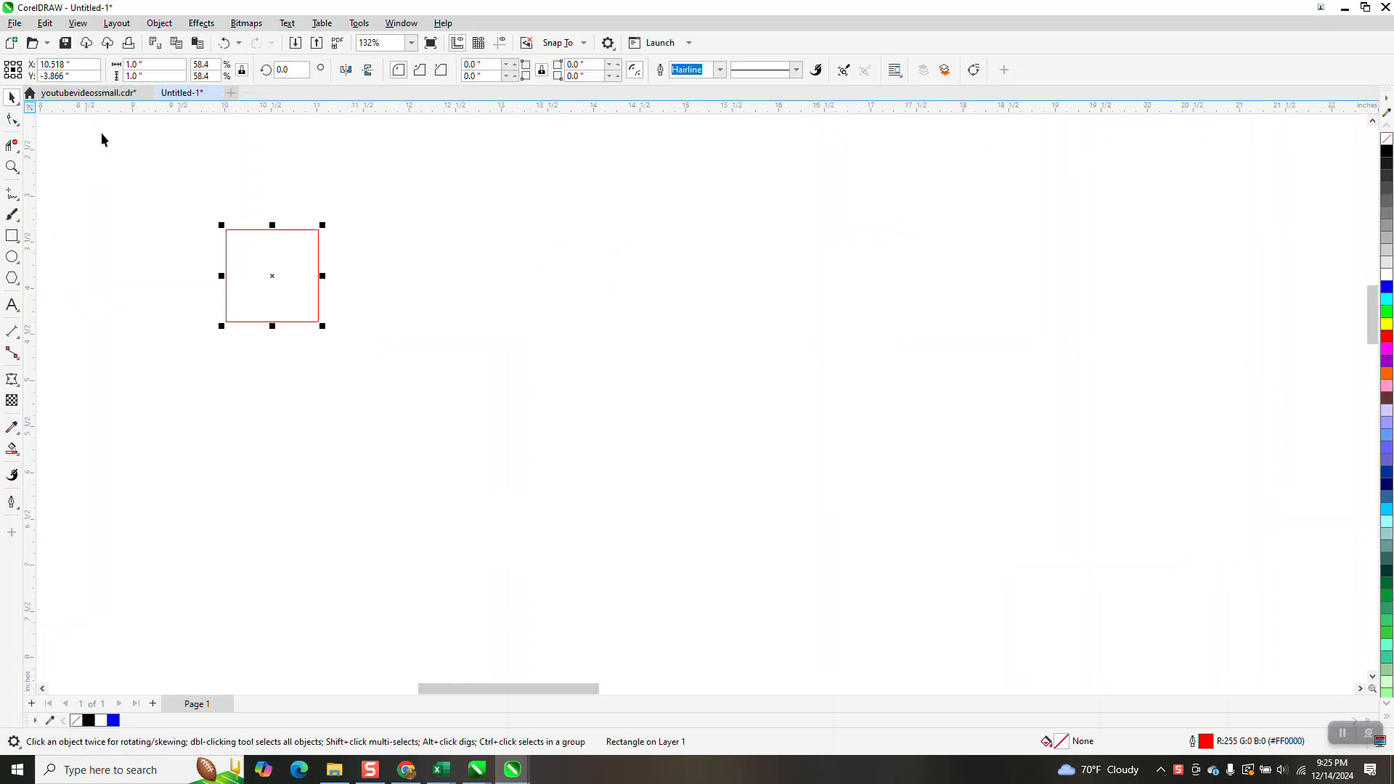
pyautogui.click(154, 147)
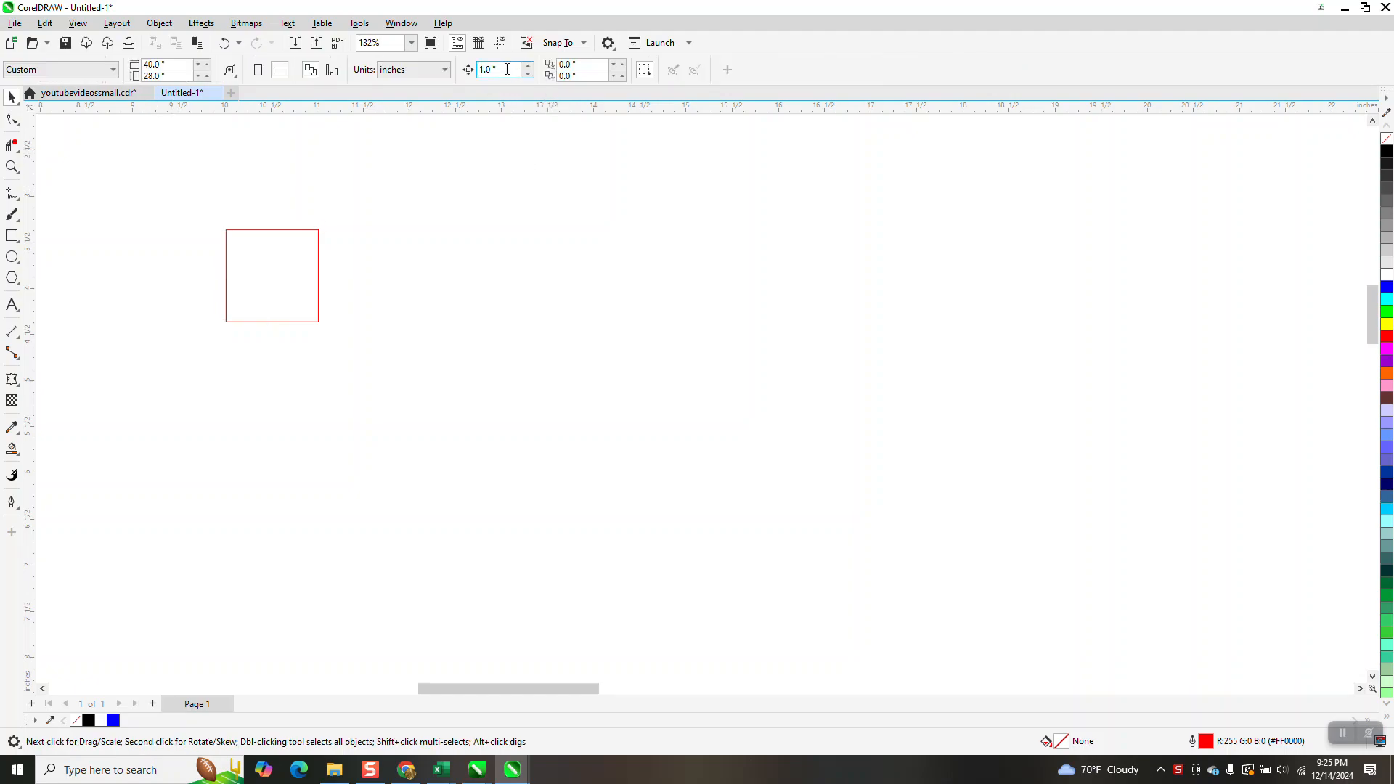
pyautogui.click(253, 239)
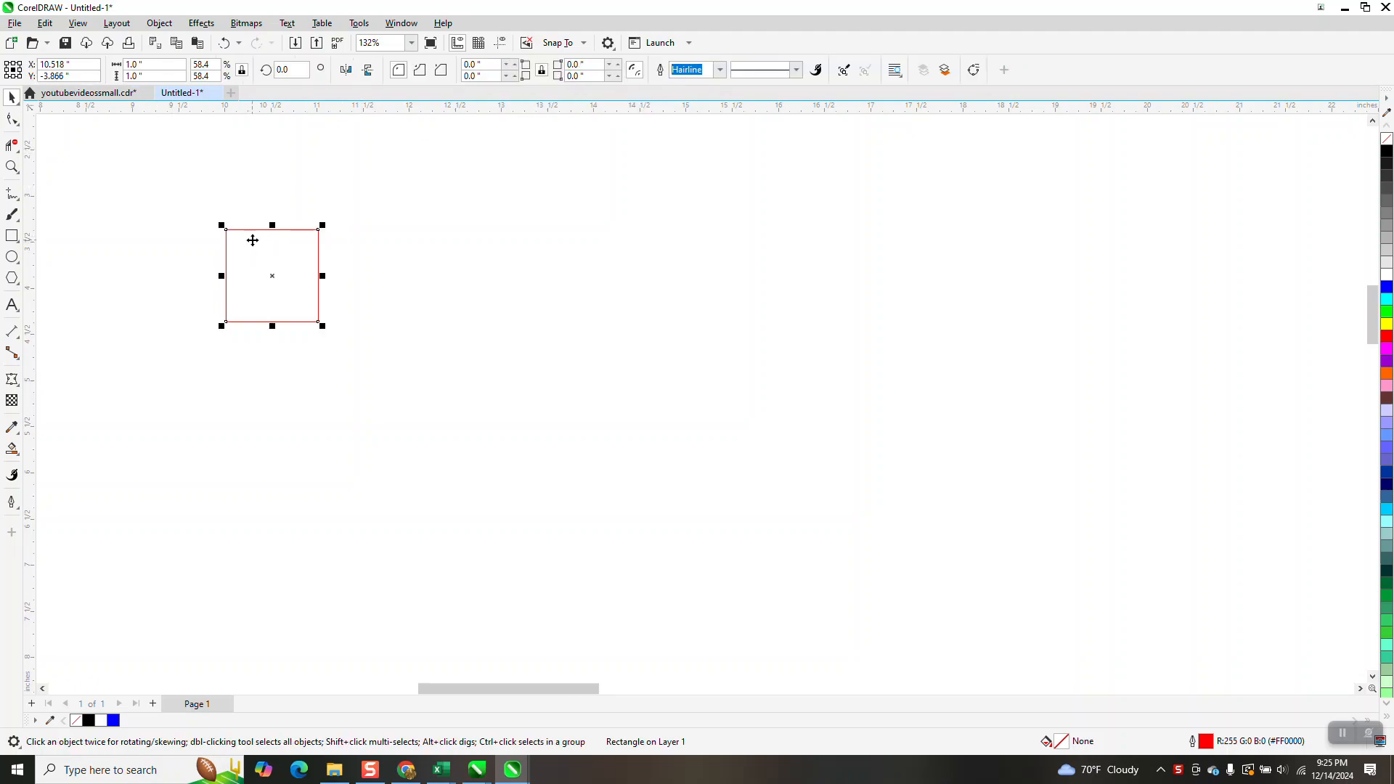
pyautogui.hotkey('ctrl', 'd')
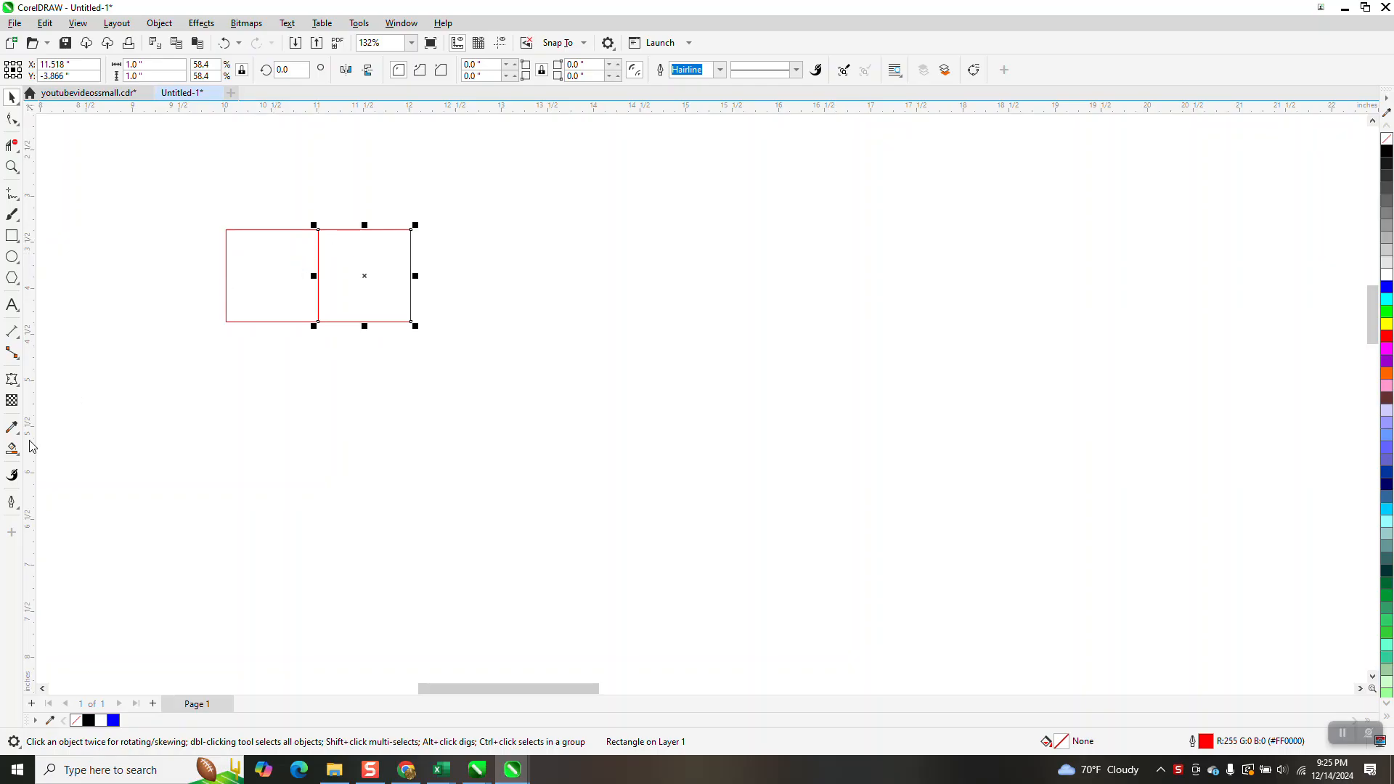
# Fill the left square with black and the right square with white using Smart Fill
pyautogui.click(12, 449)
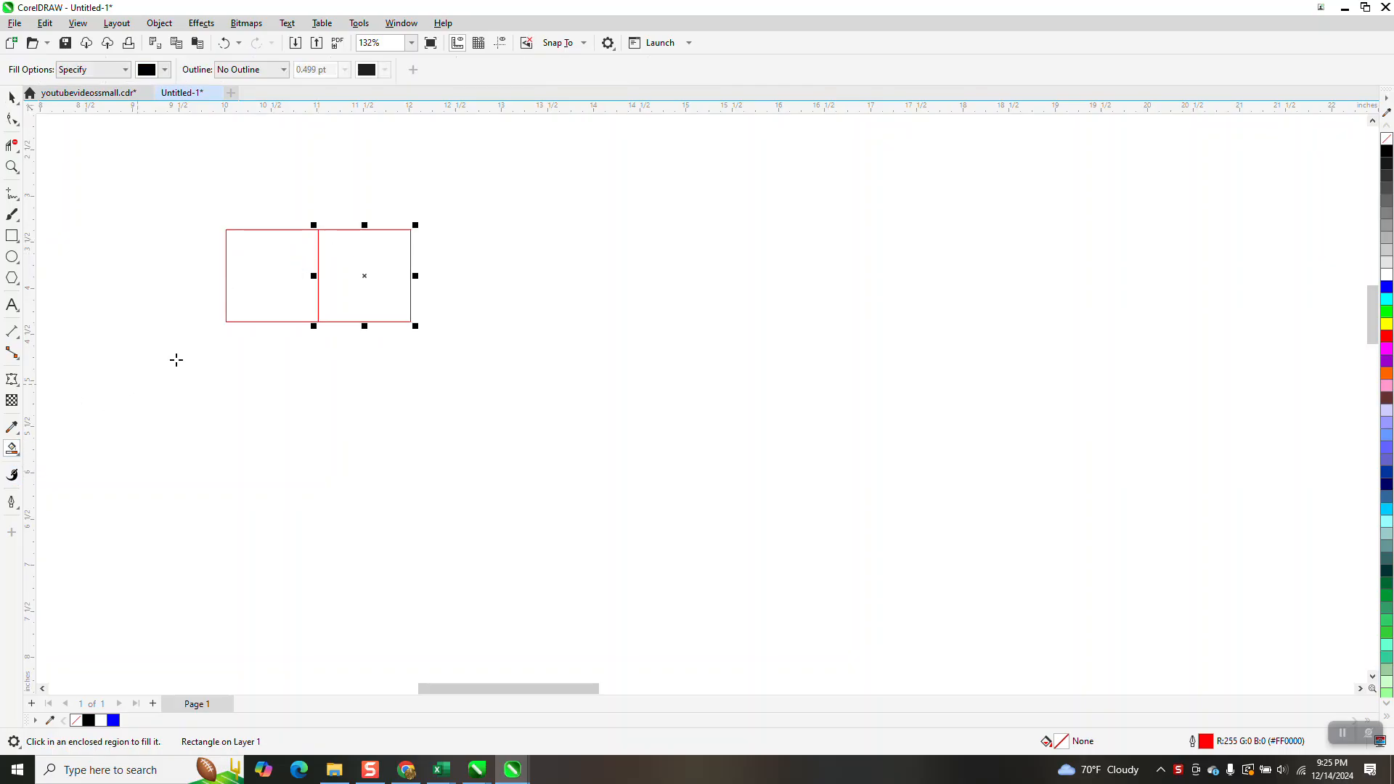
pyautogui.click(267, 295)
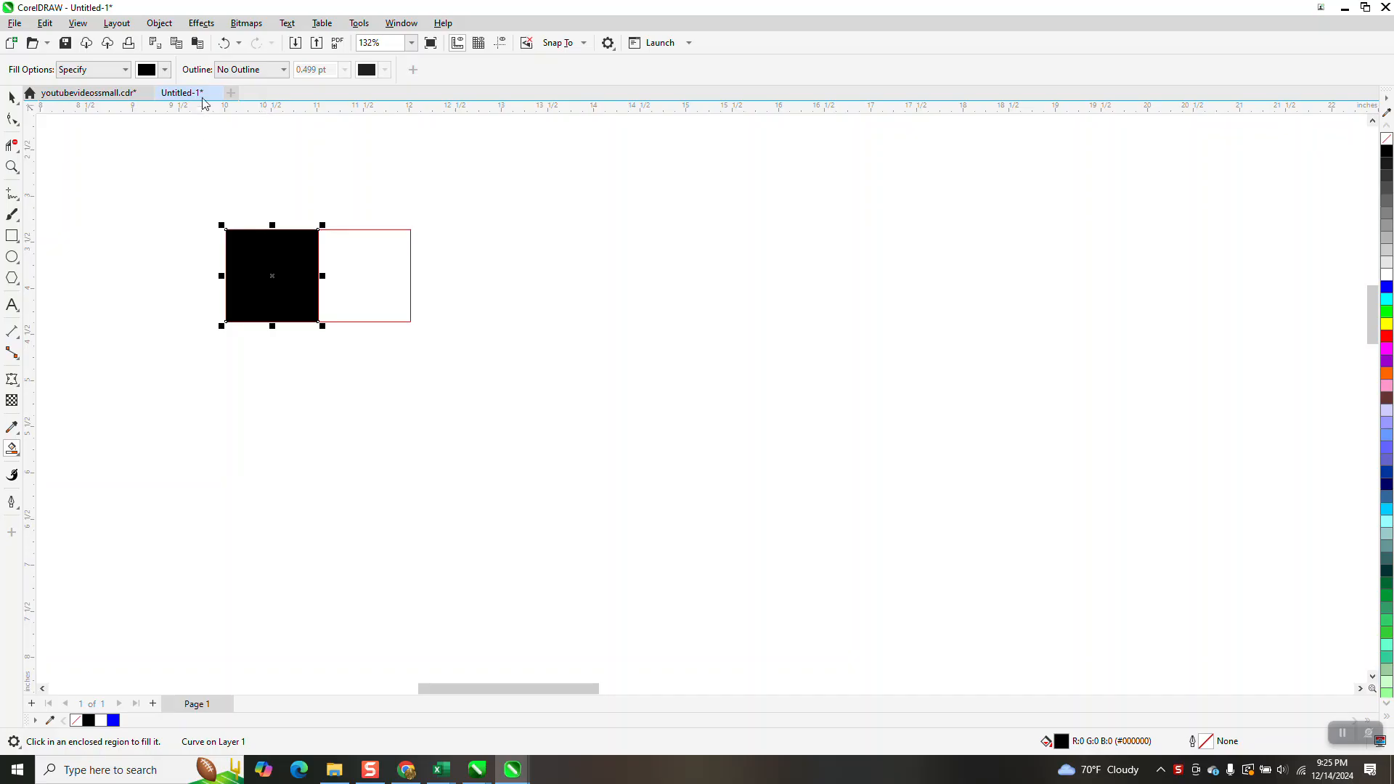
pyautogui.click(165, 70)
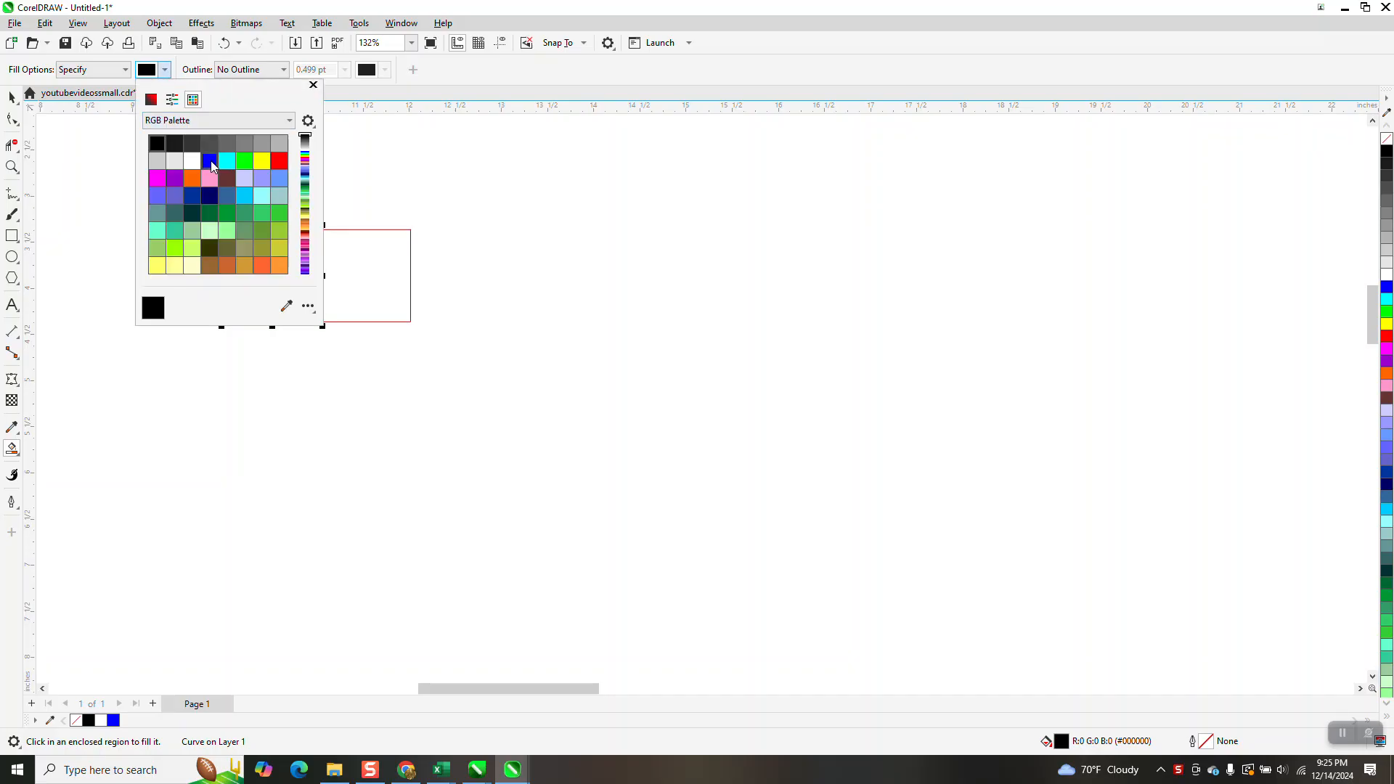
pyautogui.click(192, 161)
pyautogui.click(355, 289)
pyautogui.click(356, 283)
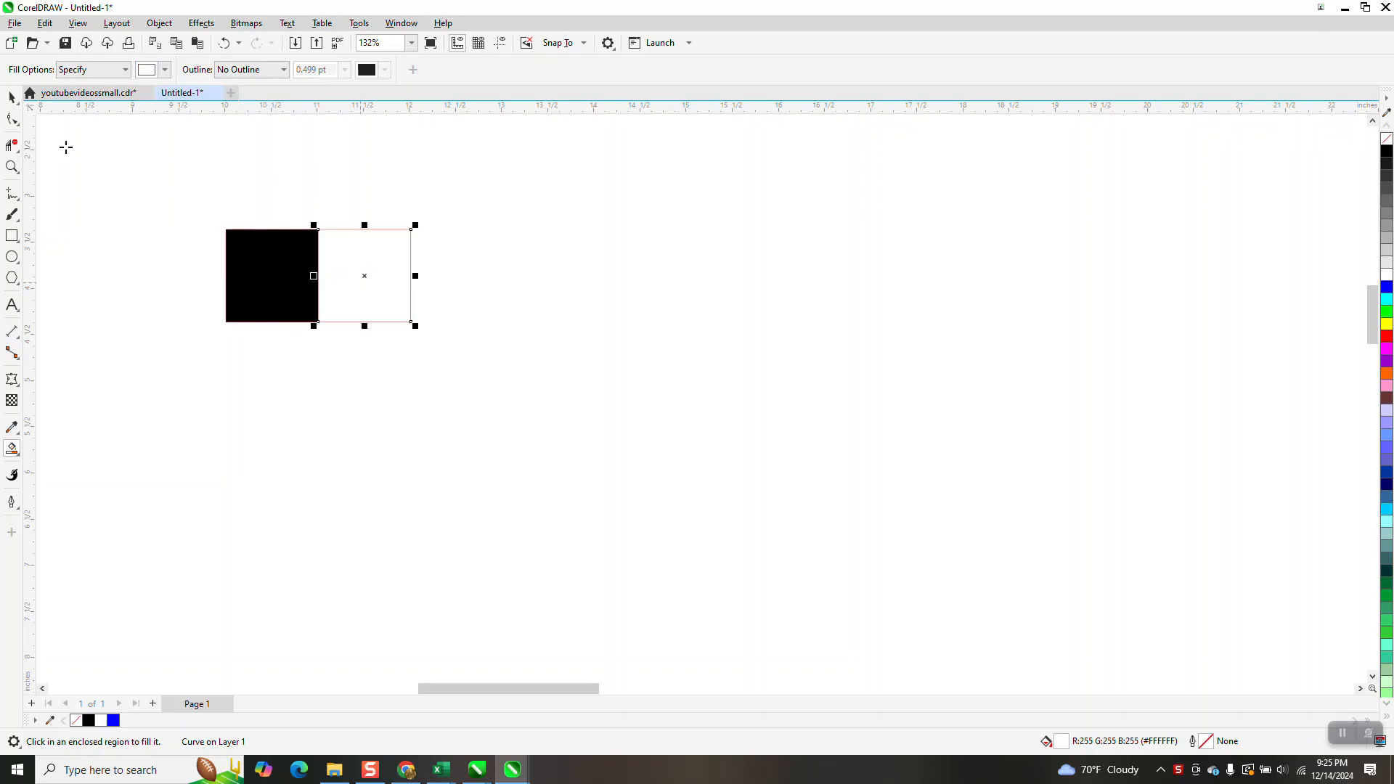
# Remove the outlines from the black and white squares and group them as one pair
pyautogui.press('space')
pyautogui.moveTo(186, 183); pyautogui.dragTo(217, 247)
pyautogui.moveTo(489, 371); pyautogui.dragTo(489, 372)
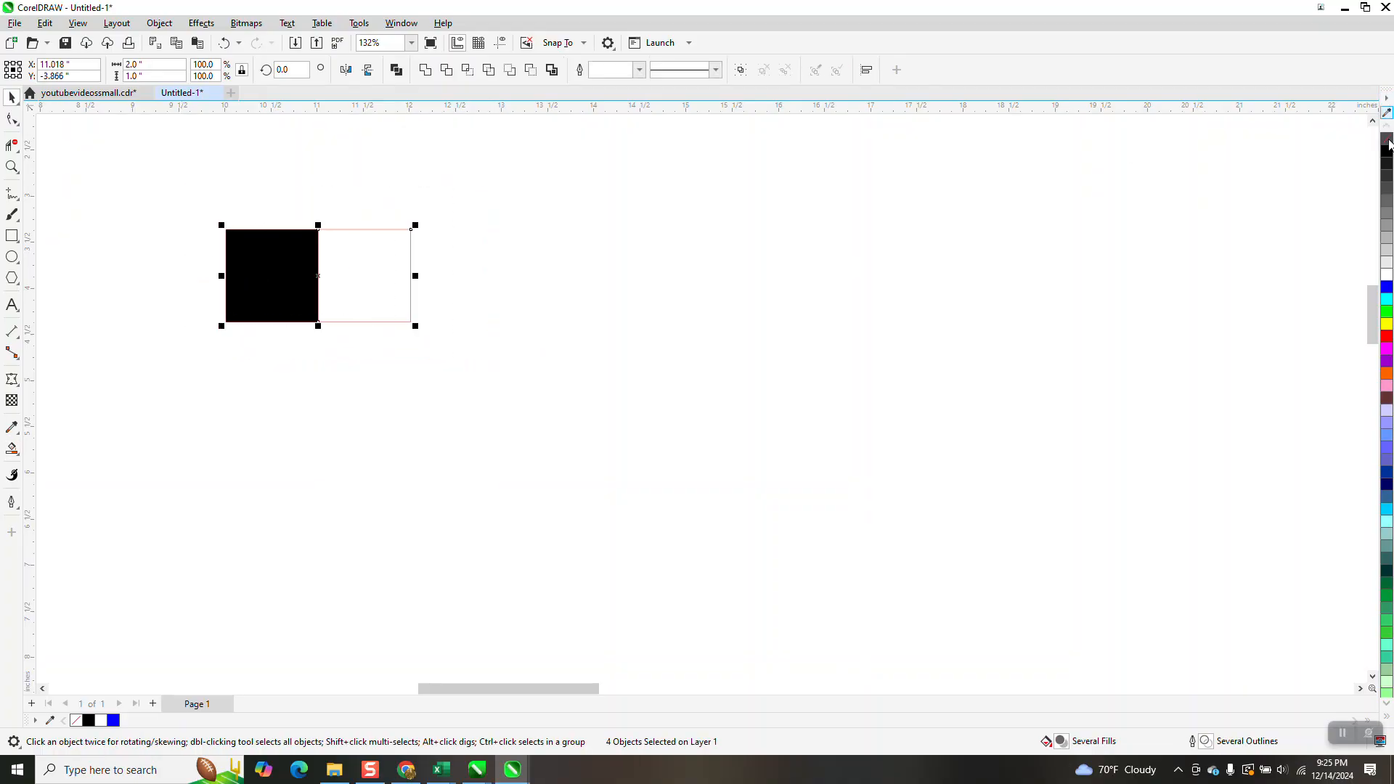
pyautogui.rightClick(1387, 142)
pyautogui.scroll(-1, 743, 240)
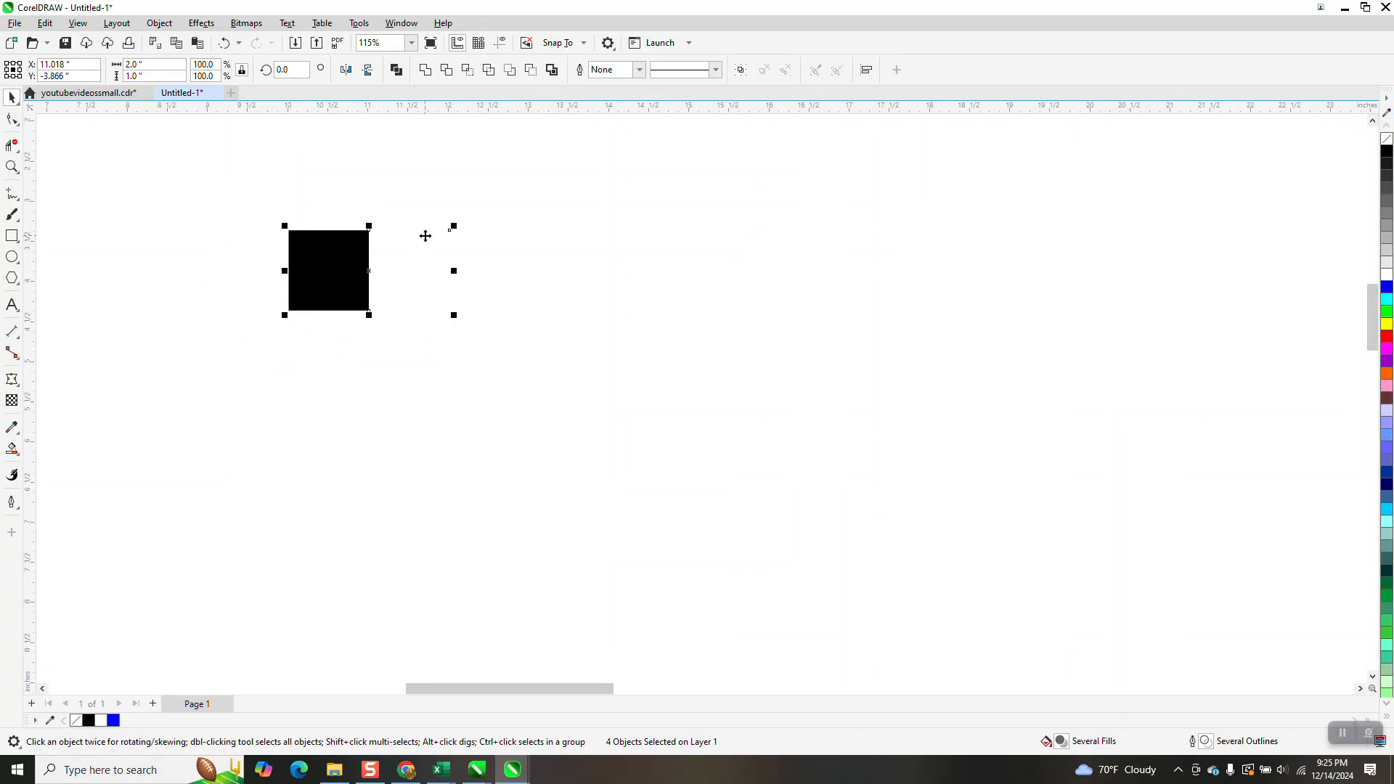
pyautogui.hotkey('ctrl', 'g')
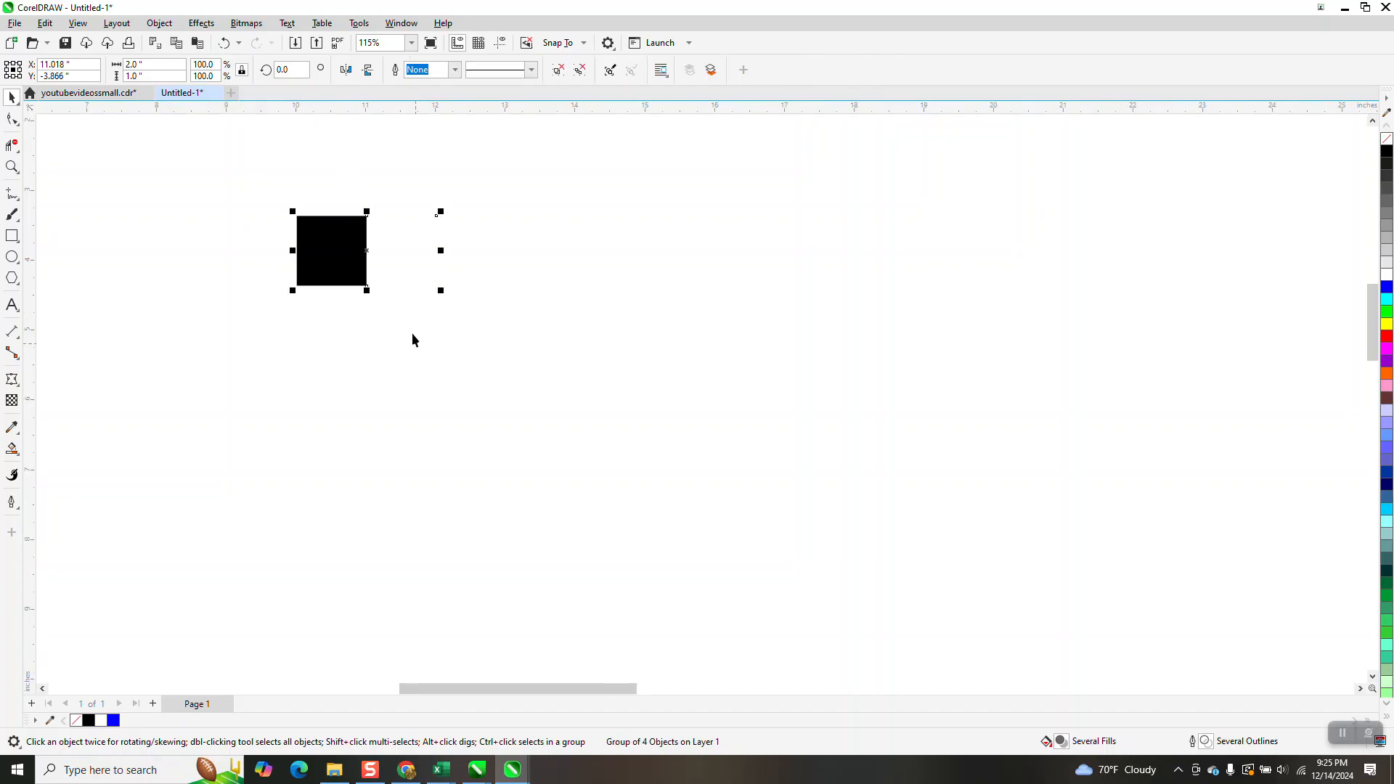
# Draw a rectangle about 36.4 by 26 inches on the page, fill it yellow and send it to the back of the page
pyautogui.scroll(-6, 392, 261)
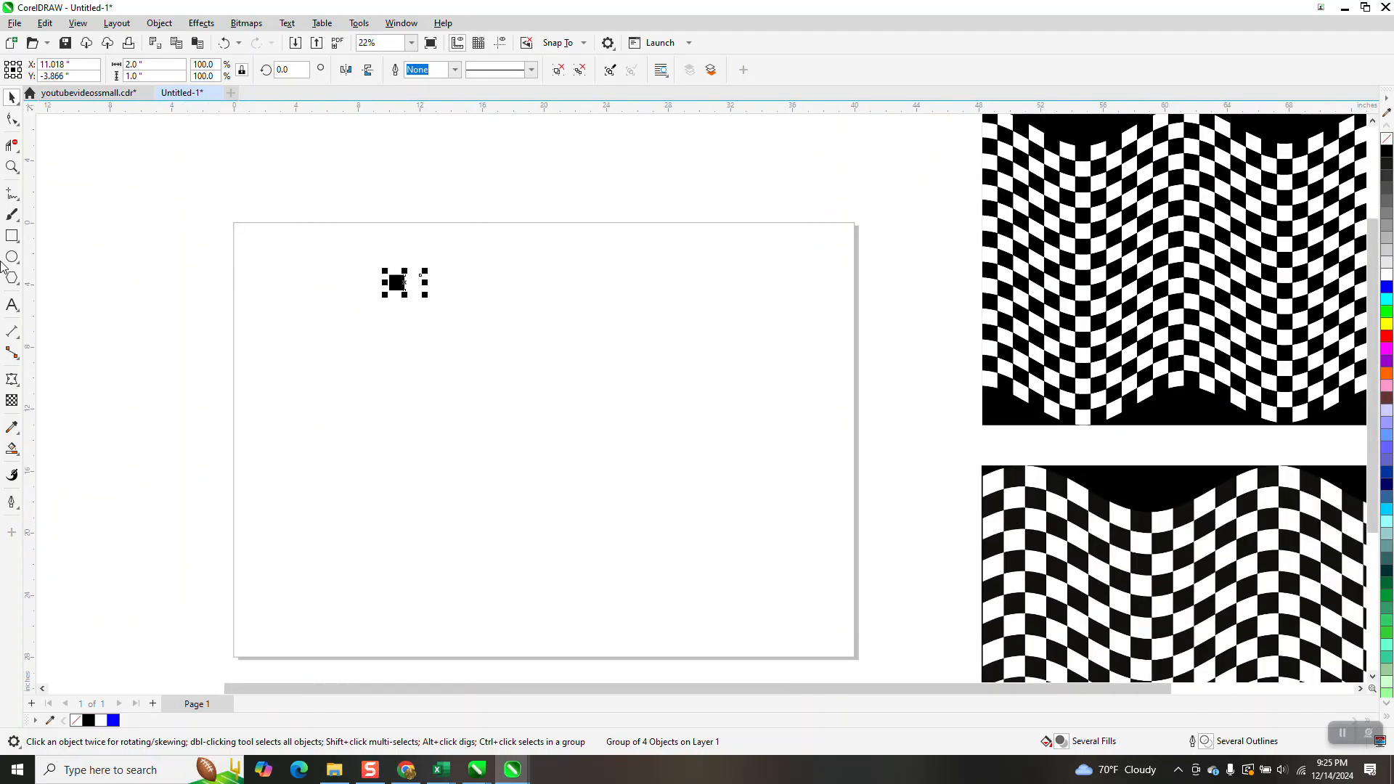
pyautogui.click(12, 236)
pyautogui.moveTo(260, 235)
pyautogui.mouseDown()
pyautogui.moveTo(271, 274)
pyautogui.moveTo(823, 639)
pyautogui.mouseUp()
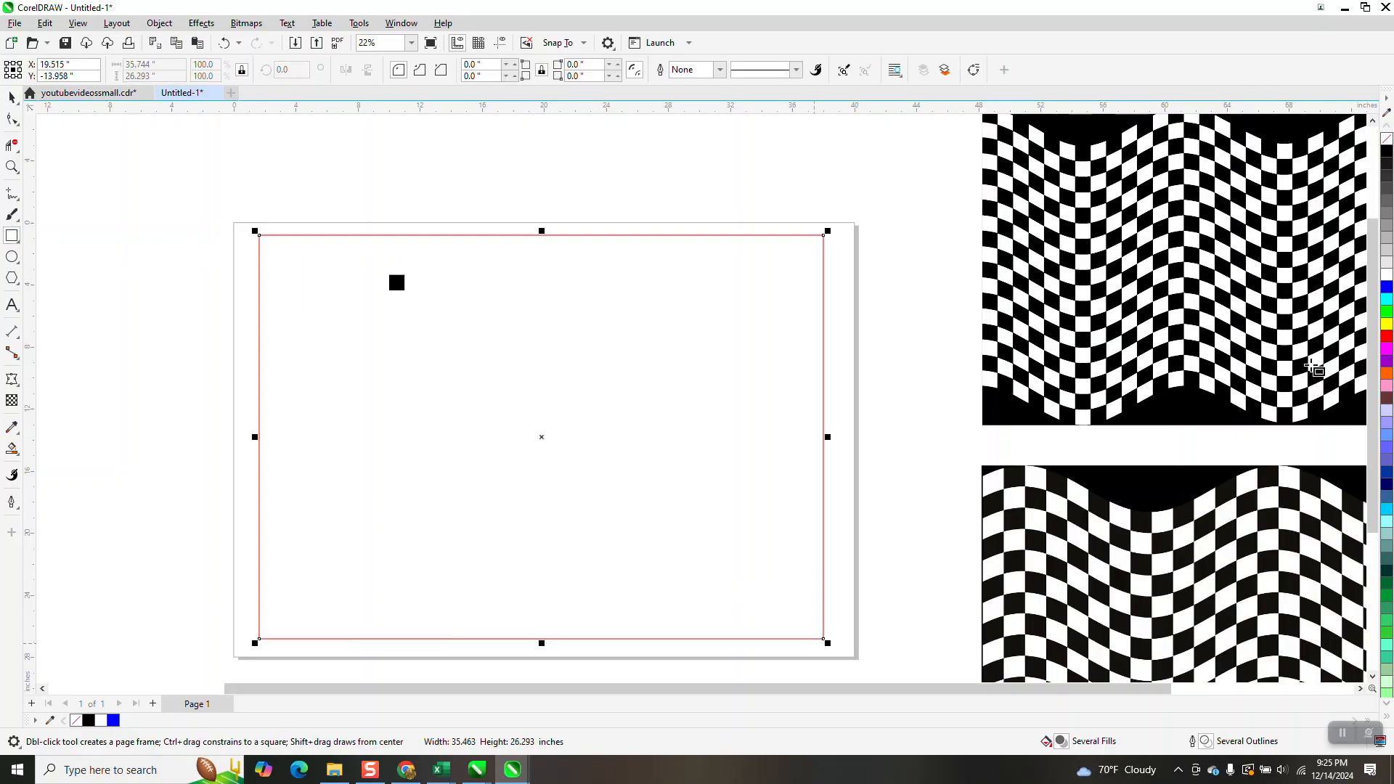
pyautogui.click(1386, 324)
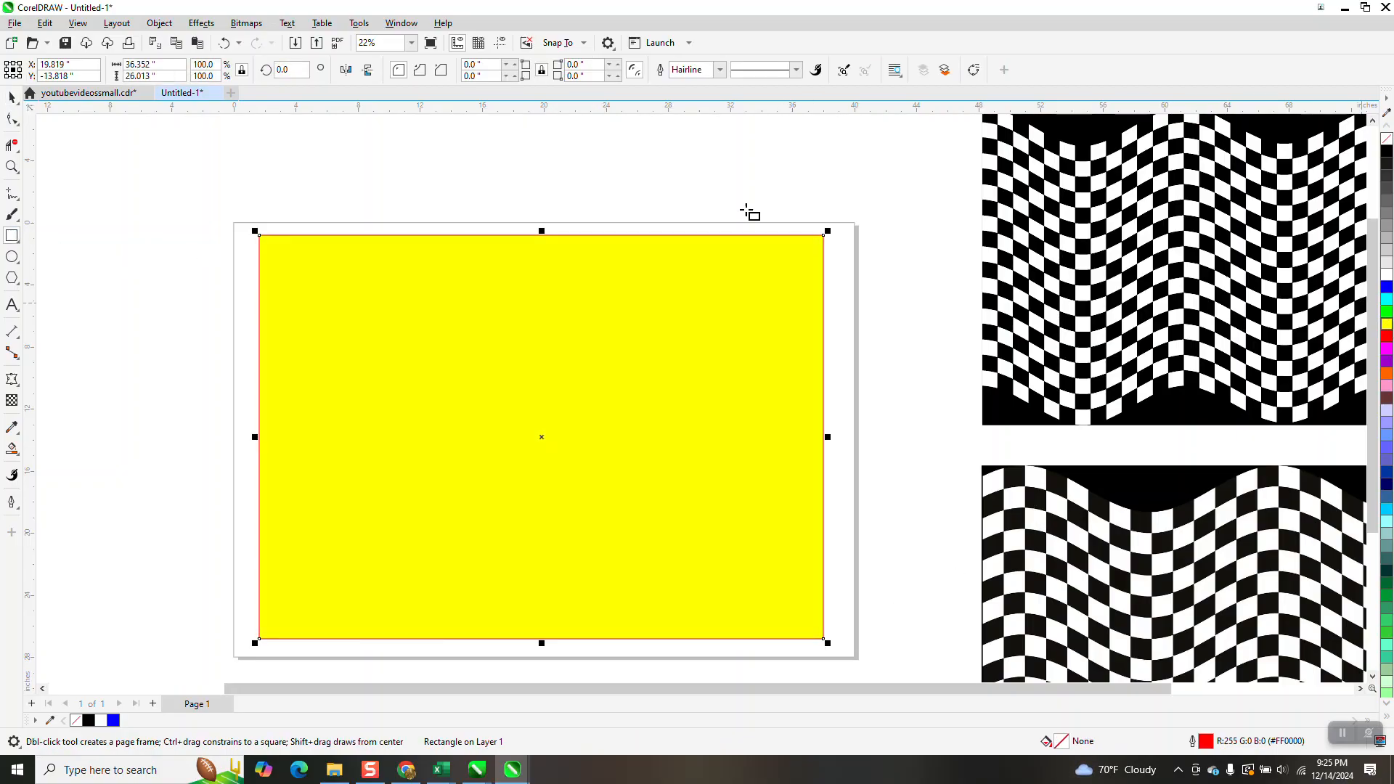
pyautogui.click(159, 23)
pyautogui.moveTo(177, 256)
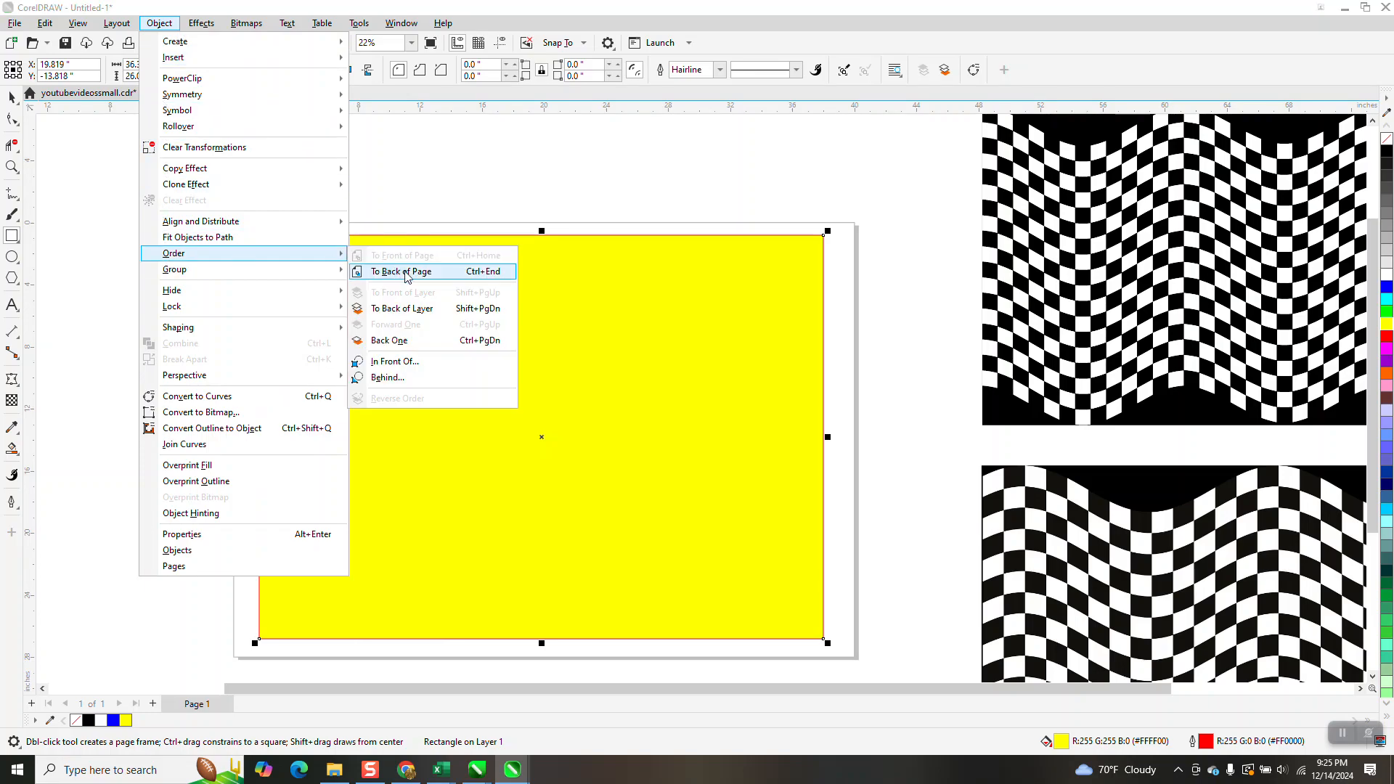
pyautogui.click(373, 270)
# Move the black-and-white pair to the yellow rectangle's upper-left corner and place a copy 2 inches to its right
pyautogui.click(12, 97)
pyautogui.moveTo(359, 210); pyautogui.dragTo(302, 261)
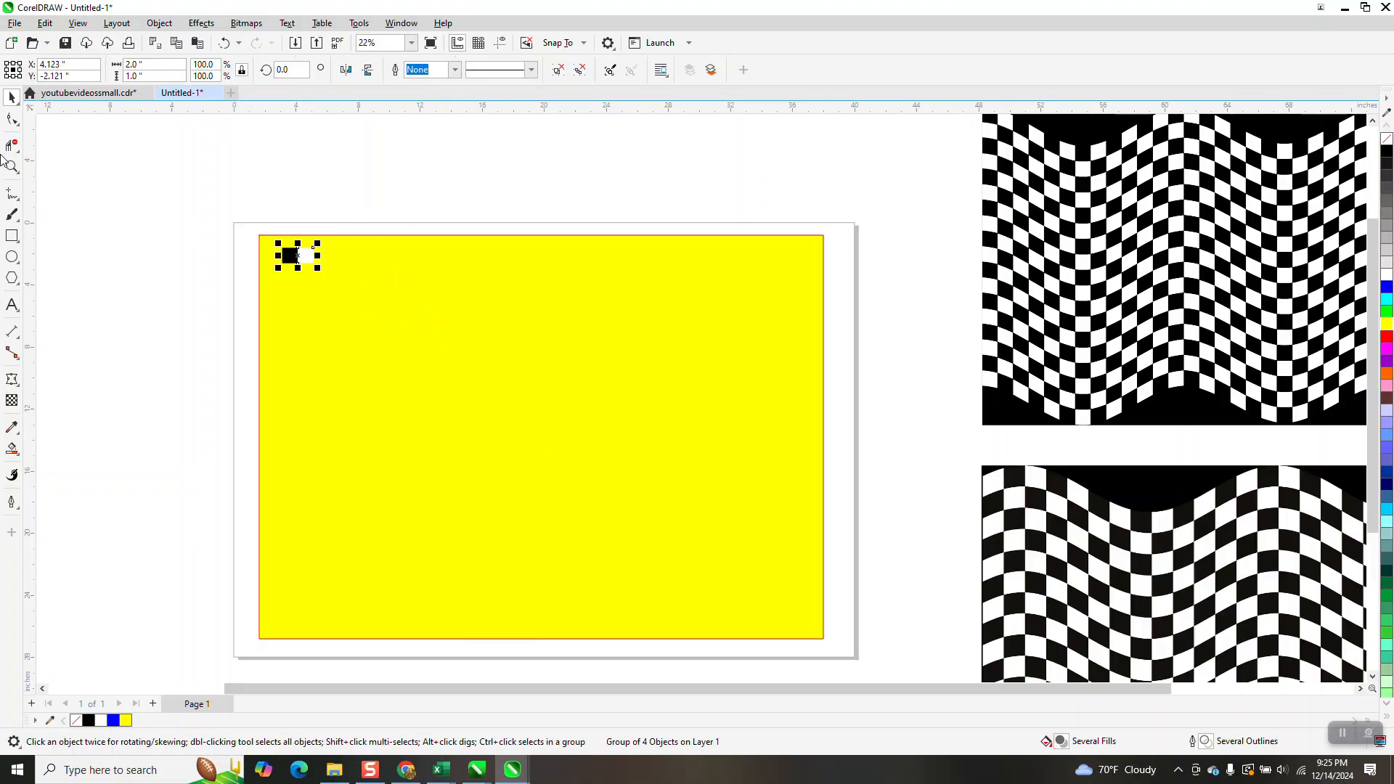
pyautogui.click(12, 166)
pyautogui.moveTo(231, 218); pyautogui.dragTo(836, 395)
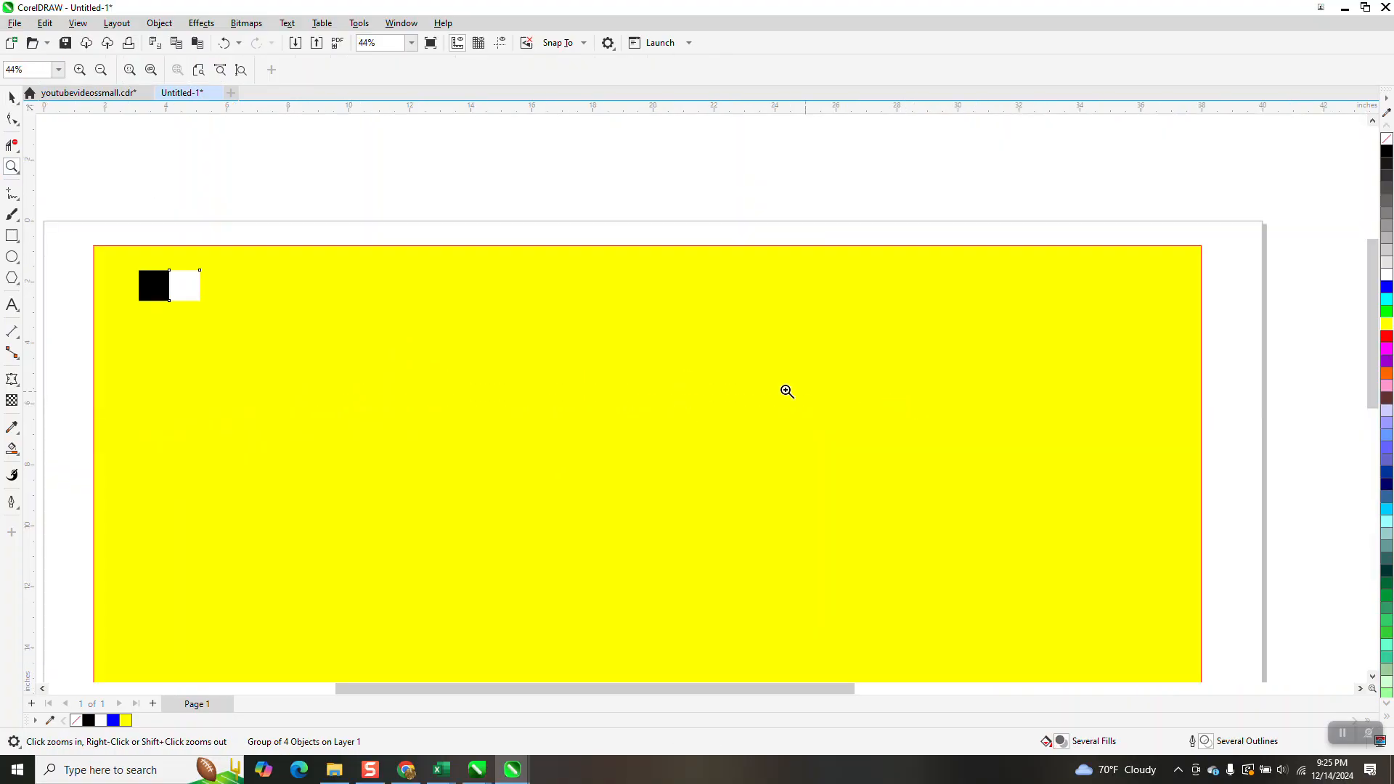
pyautogui.click(12, 97)
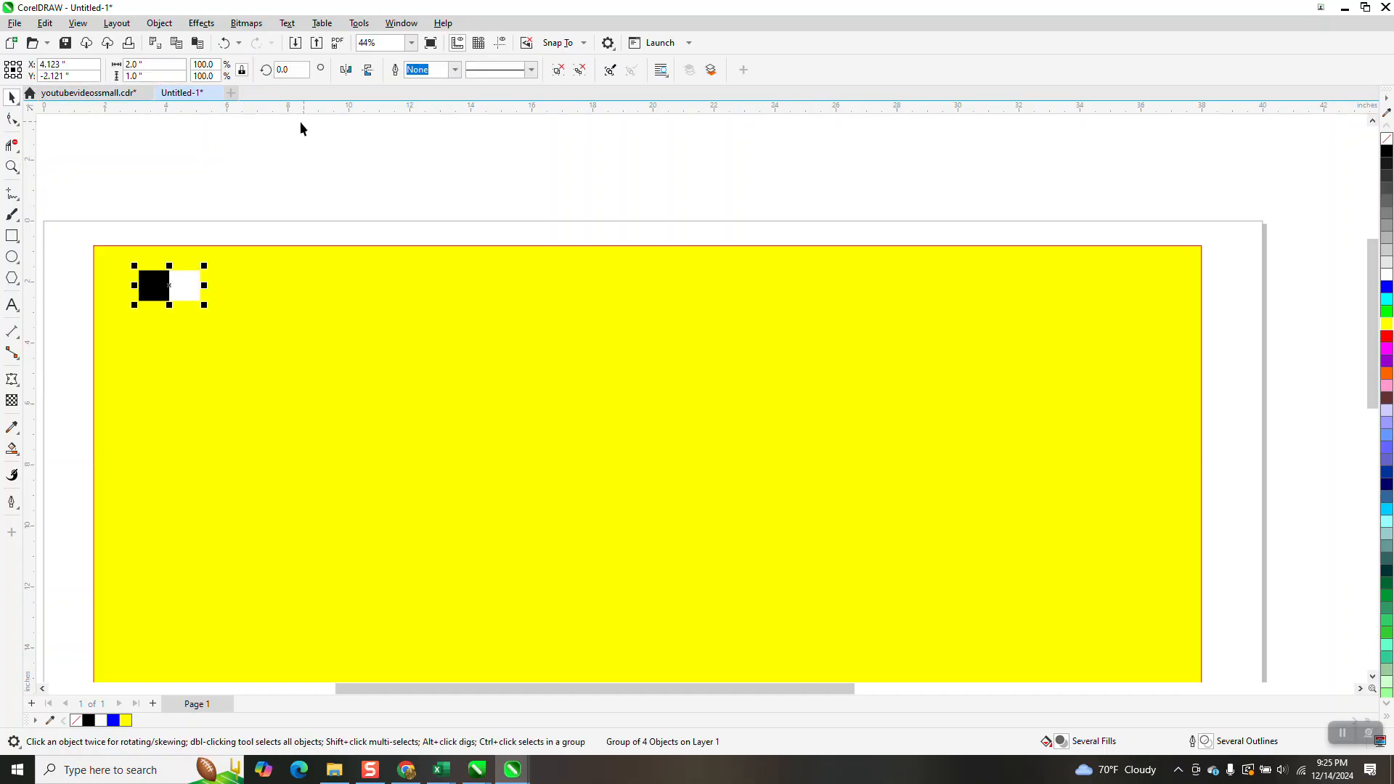
pyautogui.press('+')
pyautogui.press('Right')
pyautogui.press('Right')
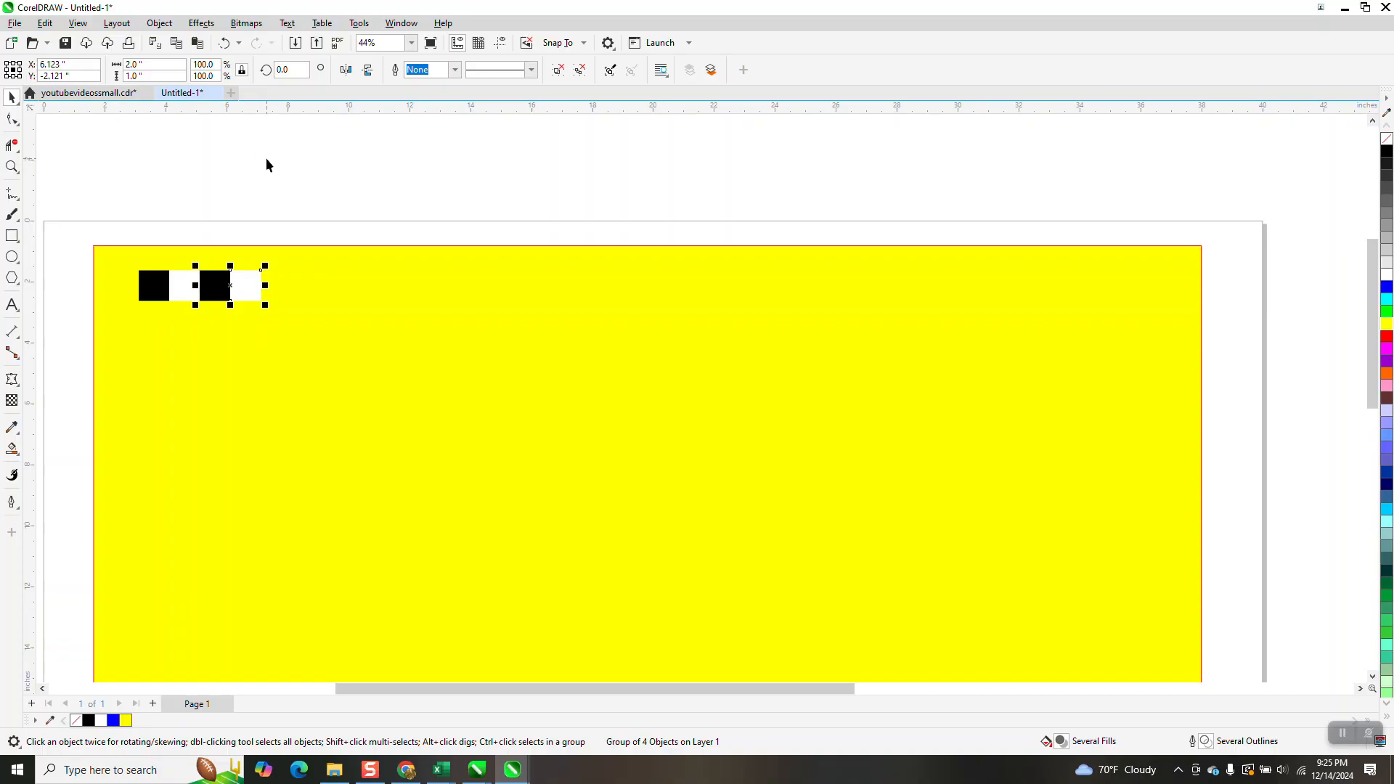
# Place six more copies of the black-and-white pair along the row, each 2 inches right of the previous one
pyautogui.press('+')
pyautogui.press('Right')
pyautogui.press('Right')
pyautogui.press('+')
pyautogui.press('Right')
pyautogui.press('Right')
pyautogui.press('+')
pyautogui.press('Right')
pyautogui.press('Right')
pyautogui.press('+')
pyautogui.press('Right')
pyautogui.press('Right')
pyautogui.press('+')
pyautogui.press('Right')
pyautogui.press('Right')
pyautogui.press('+')
pyautogui.press('Right')
pyautogui.press('Right')
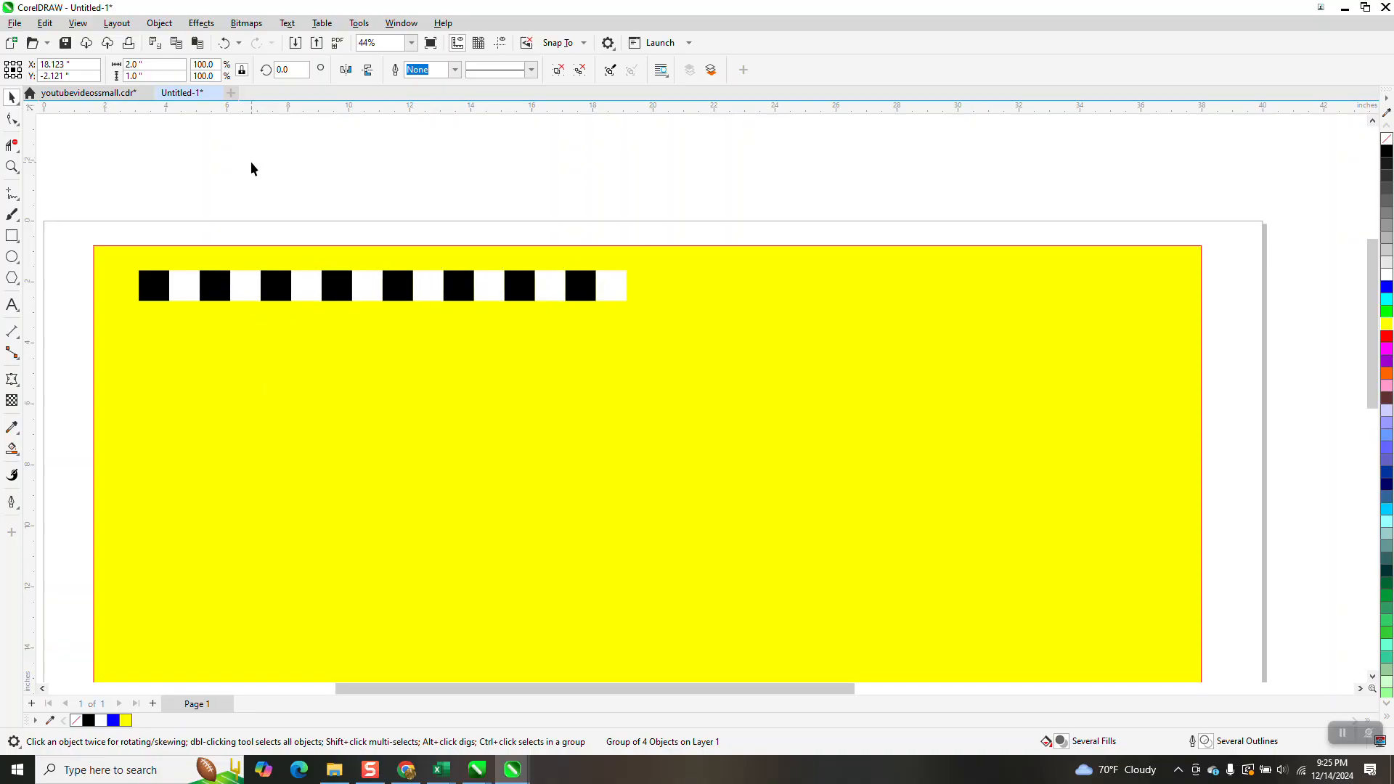
# Continue the row from its last pair with six more copies, each offset 2 inches to the right
pyautogui.press('Escape')
pyautogui.click(600, 290)
pyautogui.press('+')
pyautogui.press('Right')
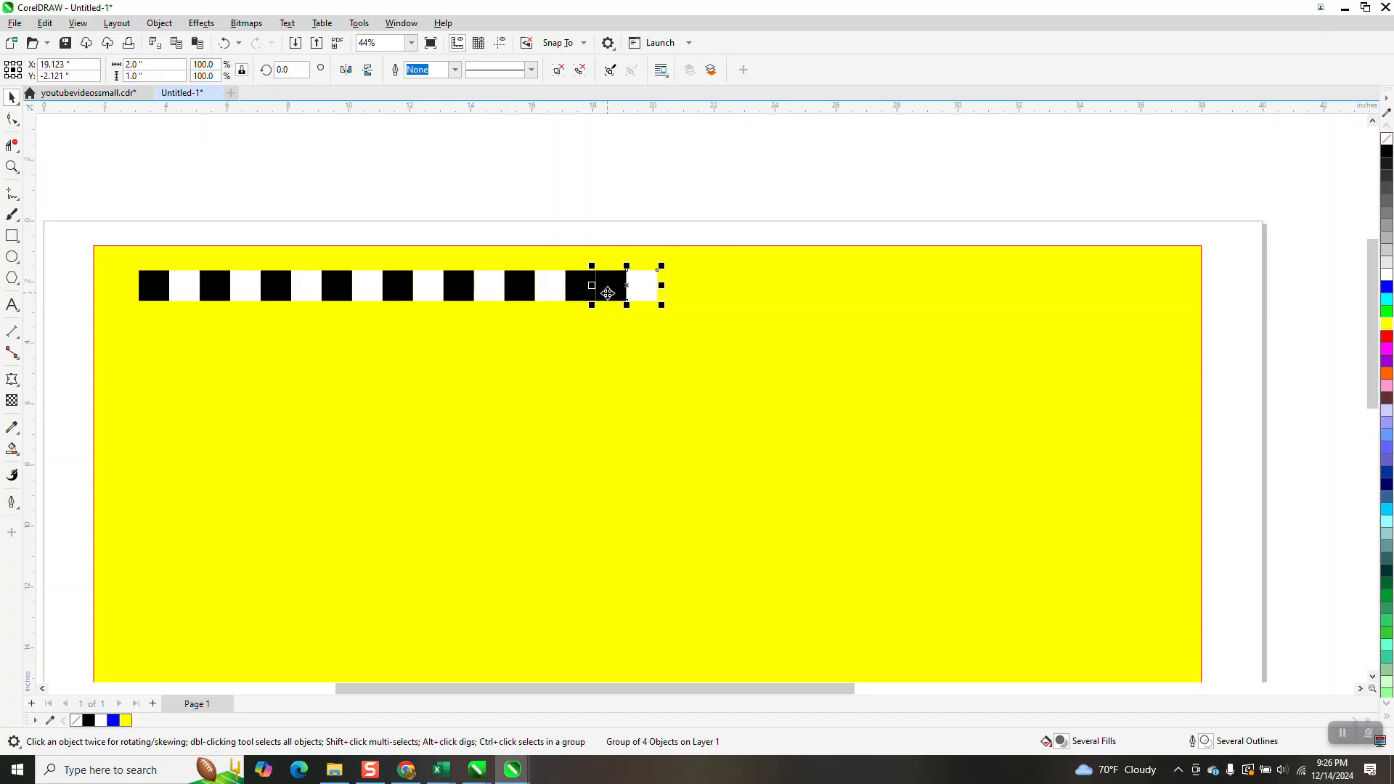
pyautogui.press('Right')
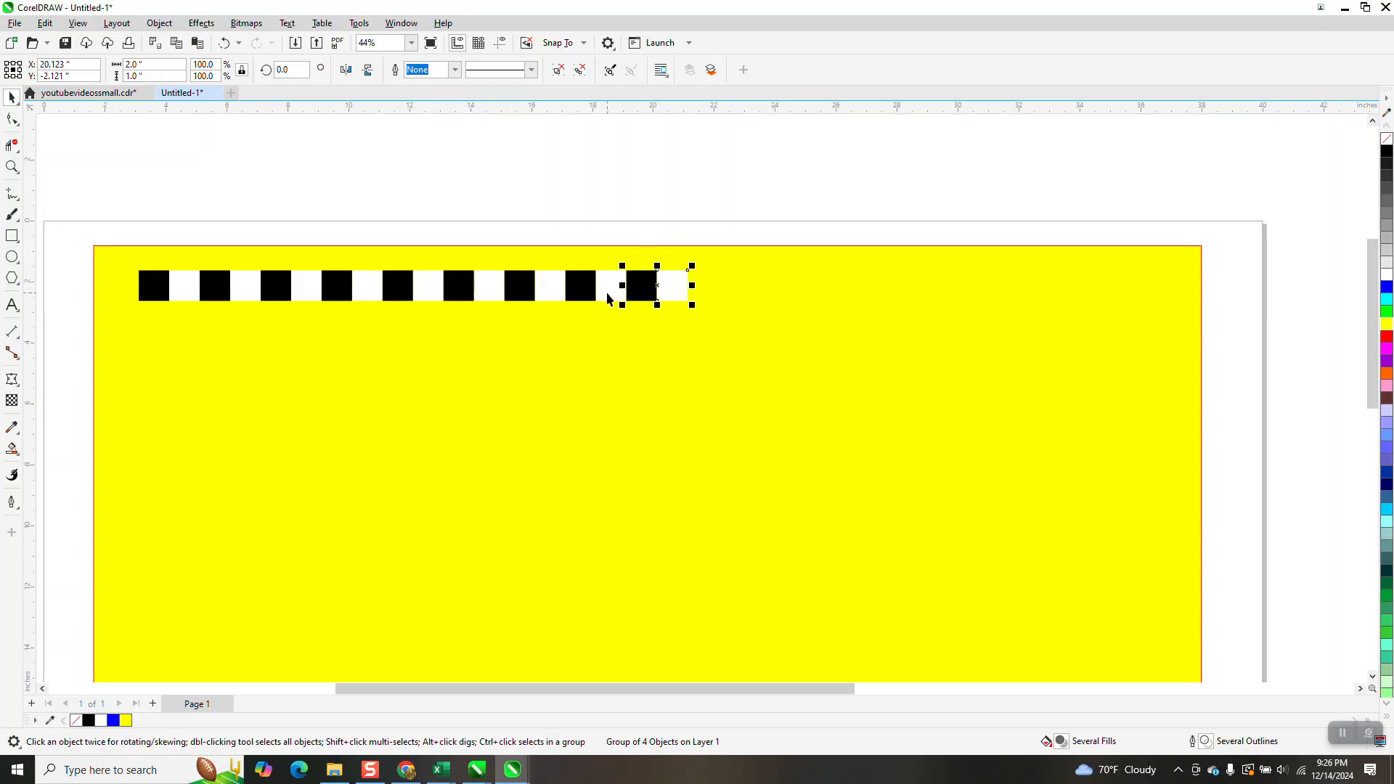
pyautogui.hotkey('ctrl', 'd')
pyautogui.hotkey('ctrl', 'd')
pyautogui.hotkey('ctrl', 'd')
pyautogui.hotkey('ctrl', 'd')
pyautogui.hotkey('ctrl', 'd')
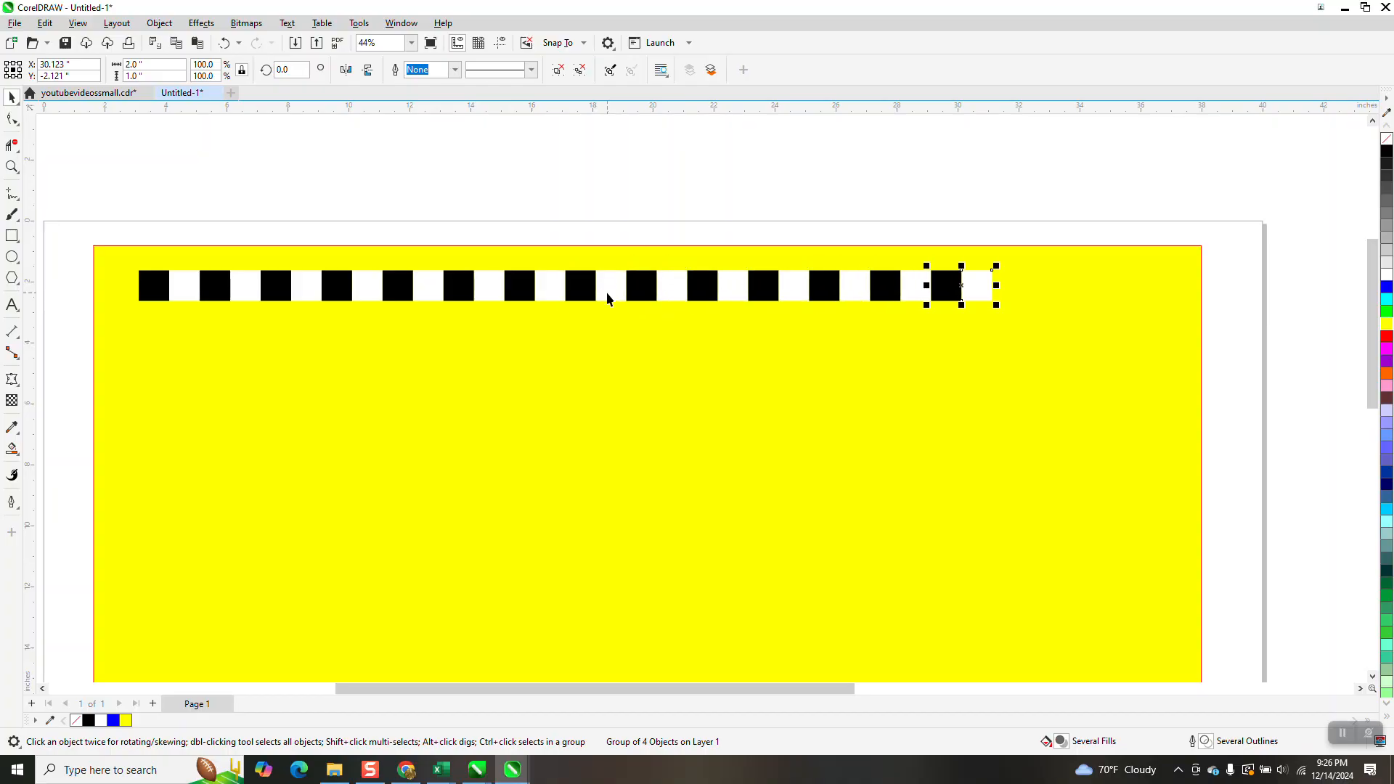
pyautogui.keyDown('ctrl'); pyautogui.click(607, 291); pyautogui.keyUp('ctrl')
pyautogui.doubleClick(607, 292)
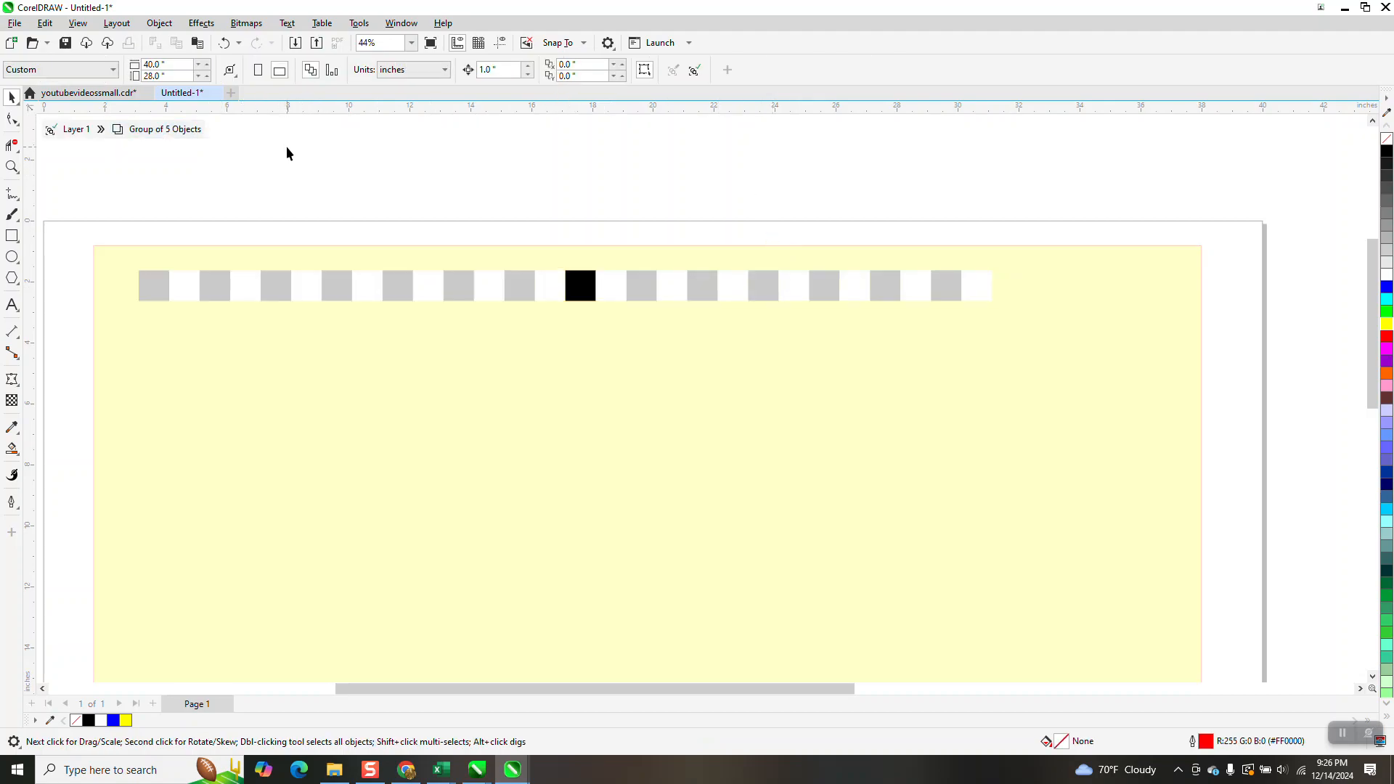
pyautogui.click(64, 130)
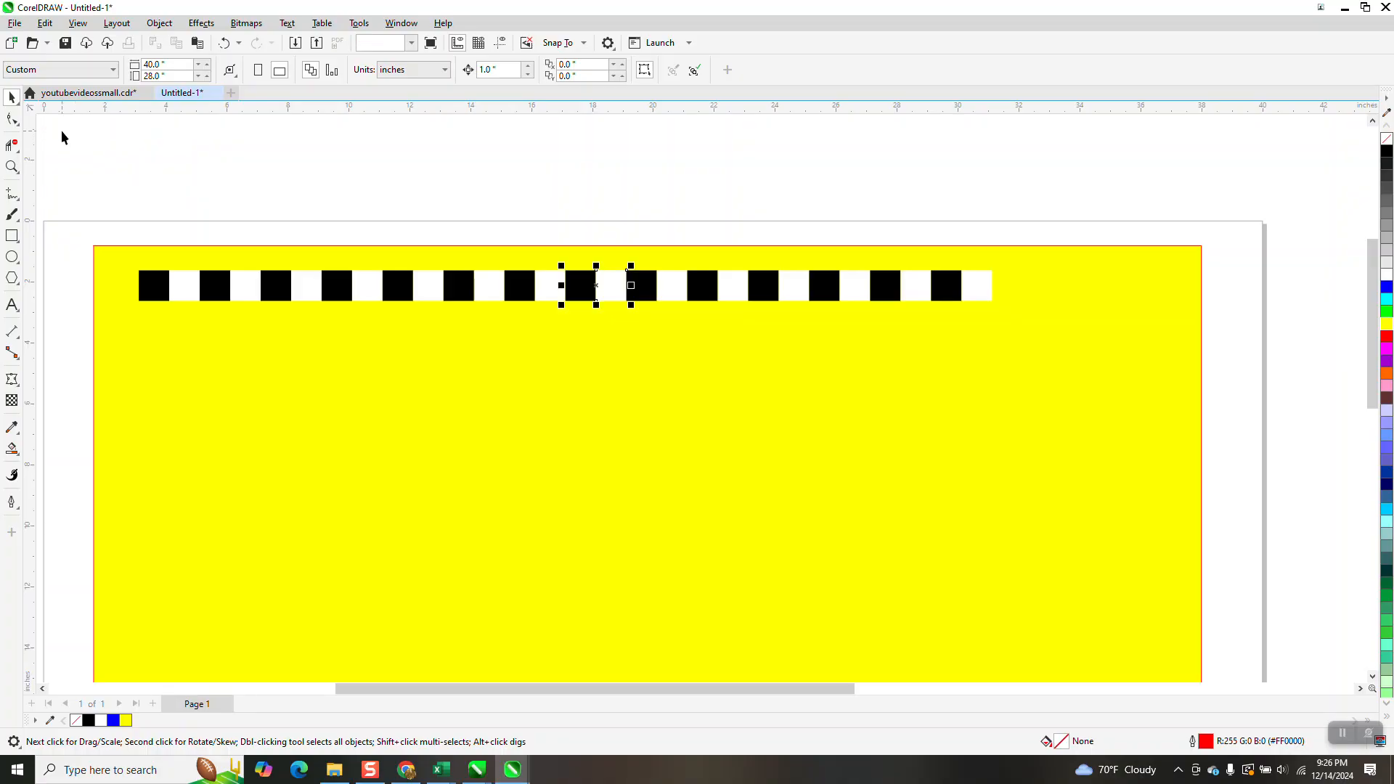
pyautogui.click(668, 236)
pyautogui.moveTo(582, 293); pyautogui.dragTo(577, 209)
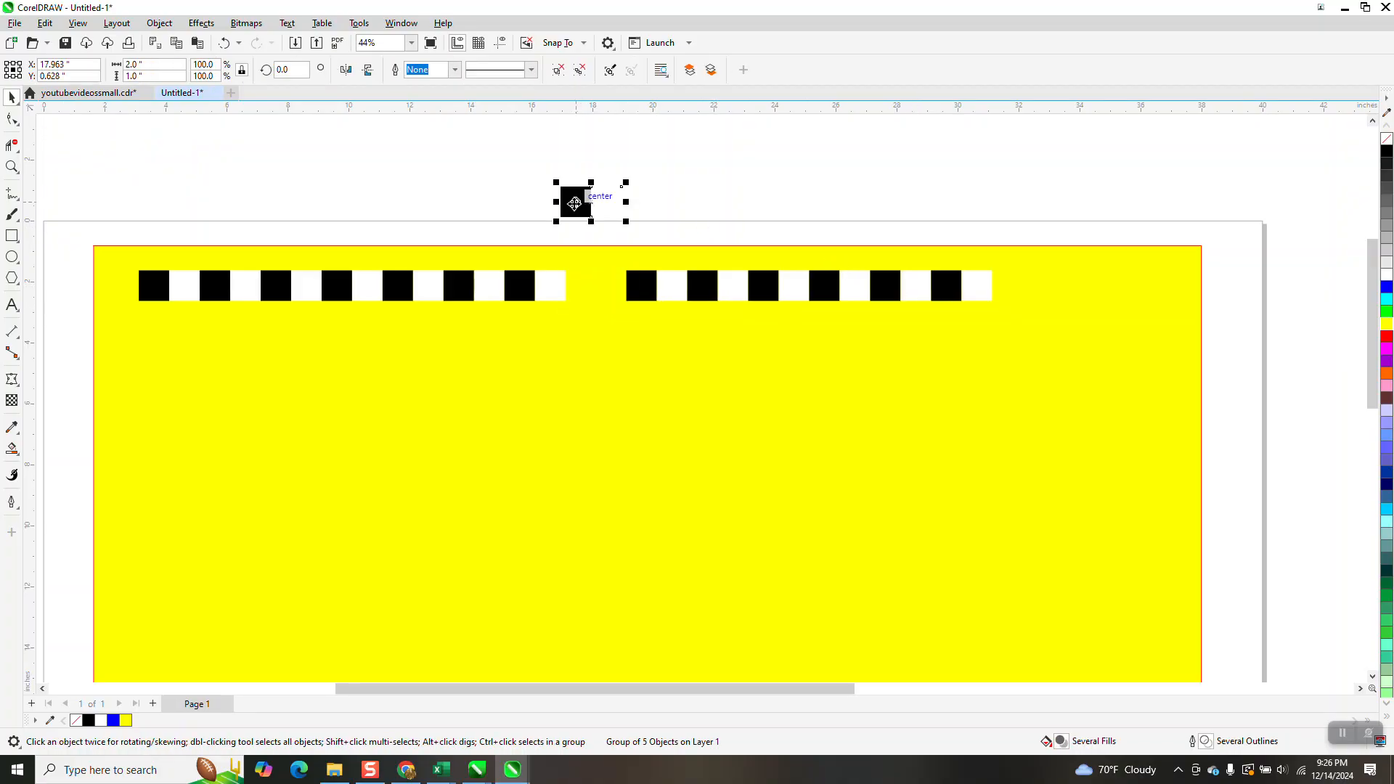
pyautogui.click(224, 43)
pyautogui.moveTo(930, 245); pyautogui.dragTo(1020, 347)
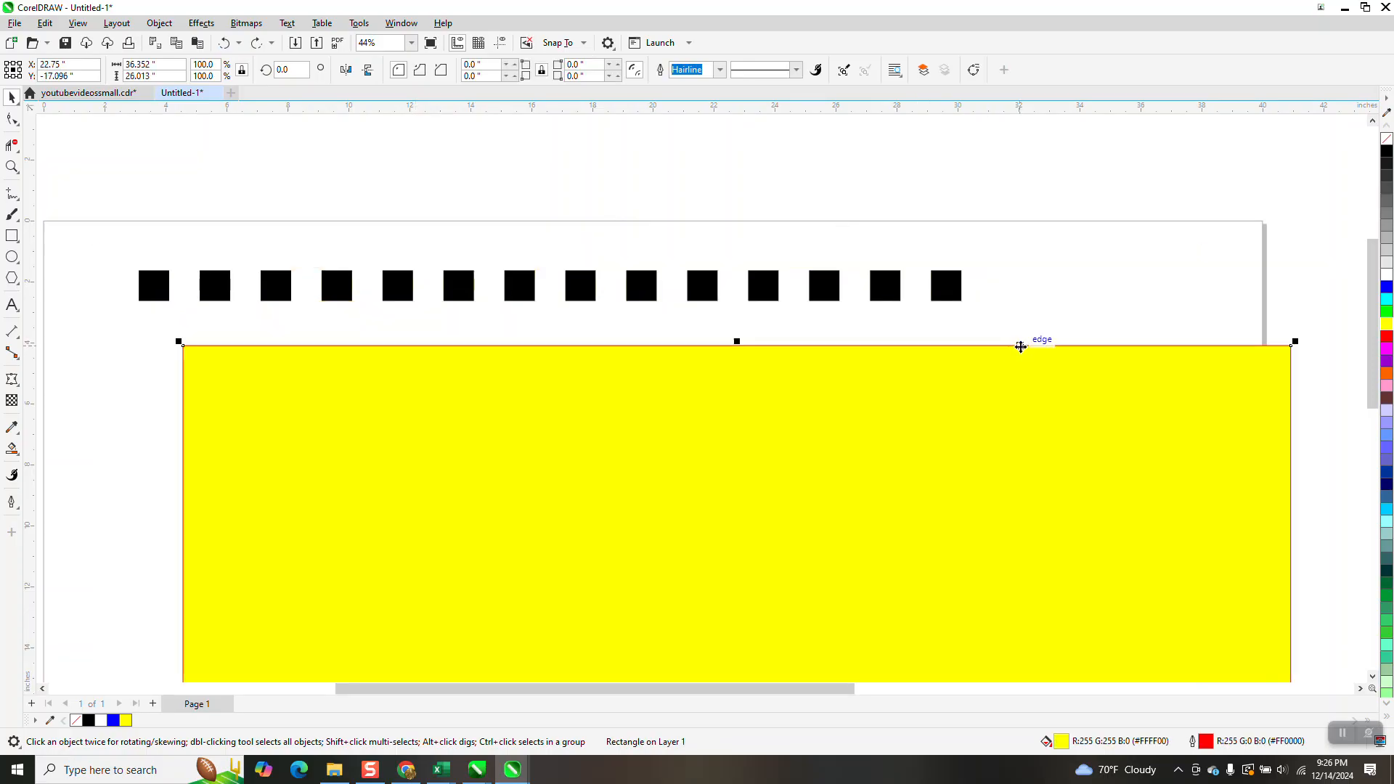
pyautogui.click(224, 43)
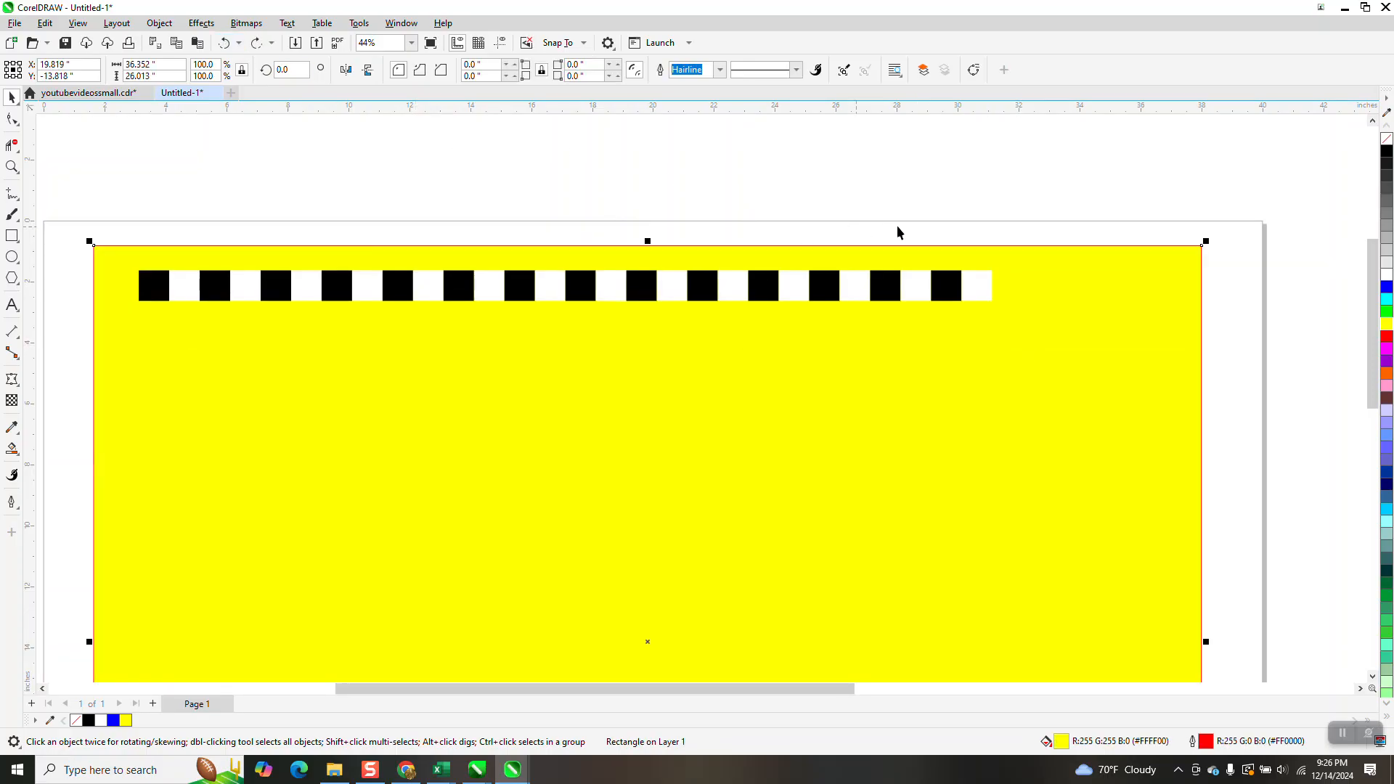
# Extend the row with three more copies of its last pair at 2-inch spacing and group the entire row
pyautogui.moveTo(920, 231); pyautogui.dragTo(1026, 341)
pyautogui.hotkey('ctrl', 'd')
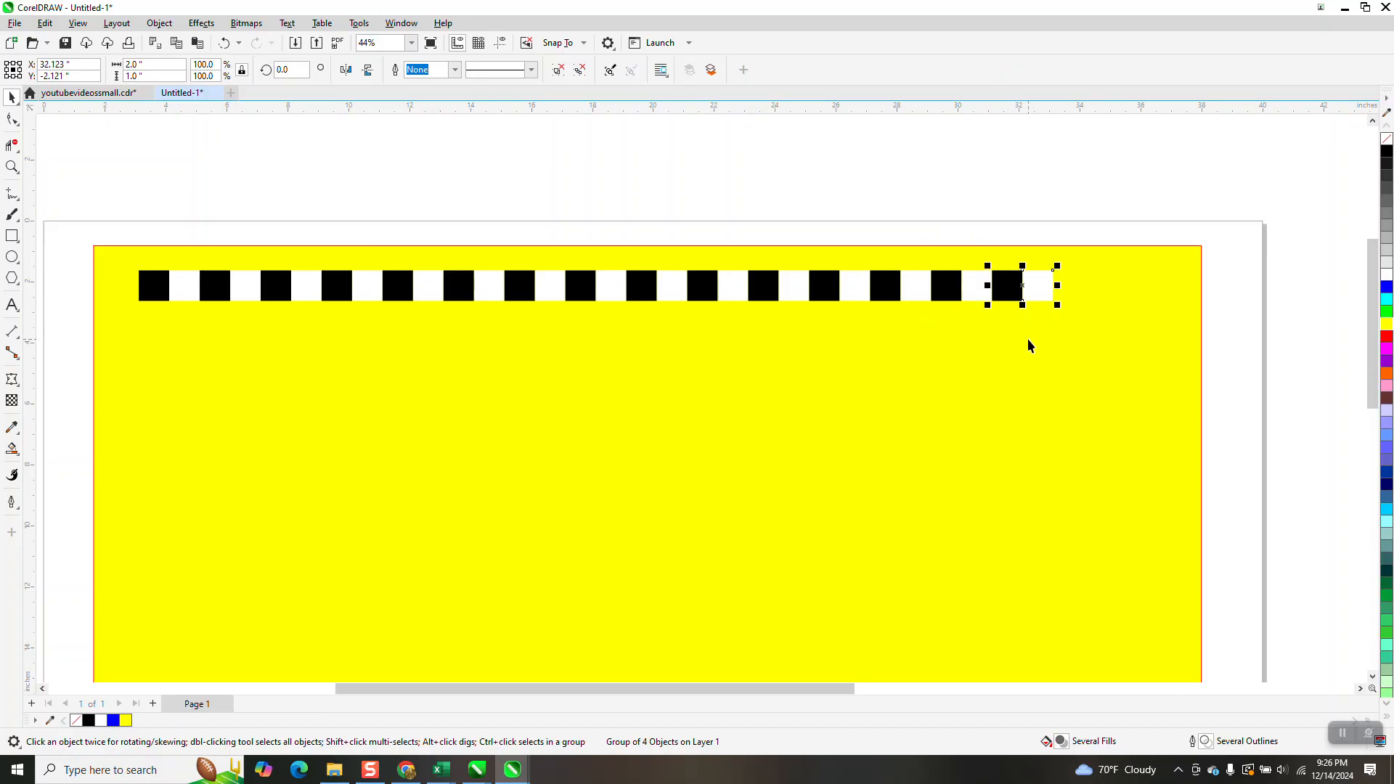
pyautogui.hotkey('ctrl', 'd')
pyautogui.hotkey('ctrl', 'd')
pyautogui.moveTo(115, 218); pyautogui.dragTo(1209, 348)
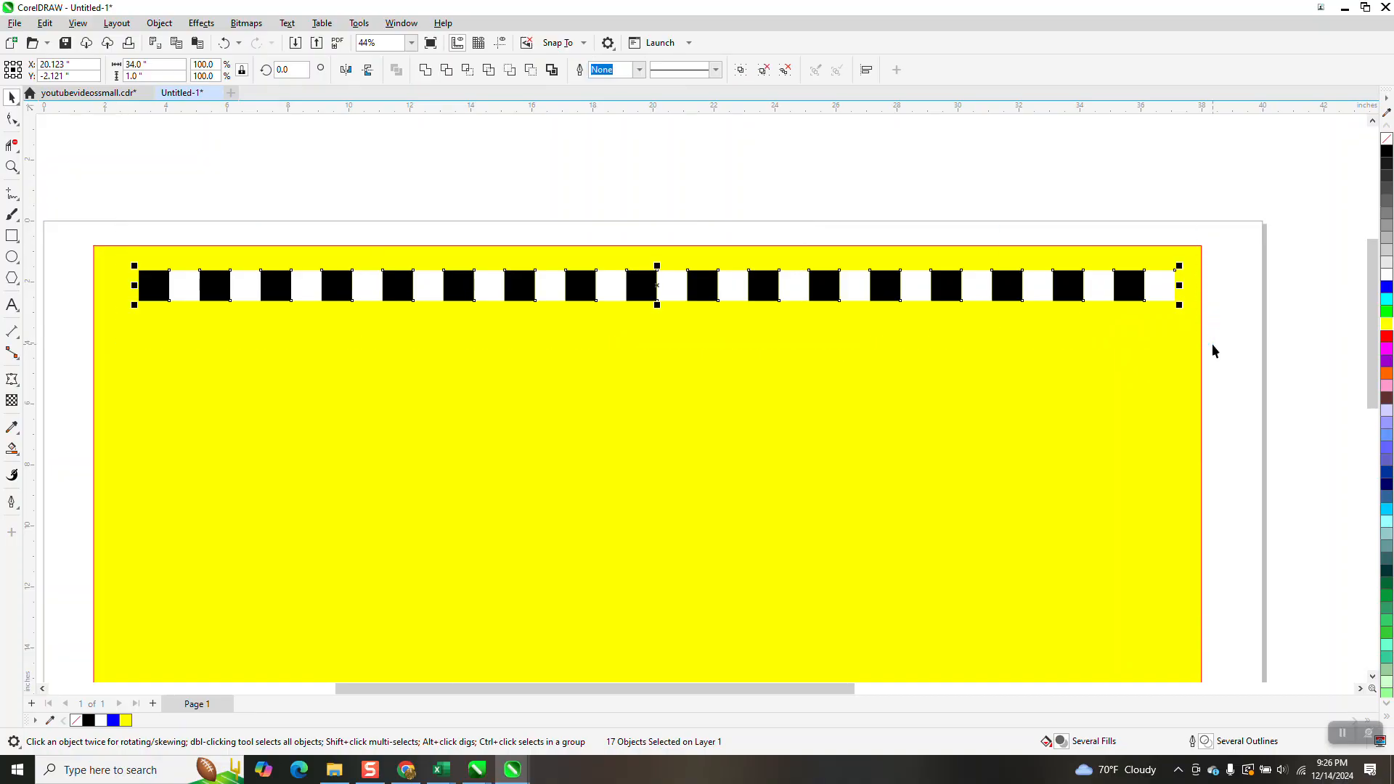
pyautogui.hotkey('ctrl', 'g')
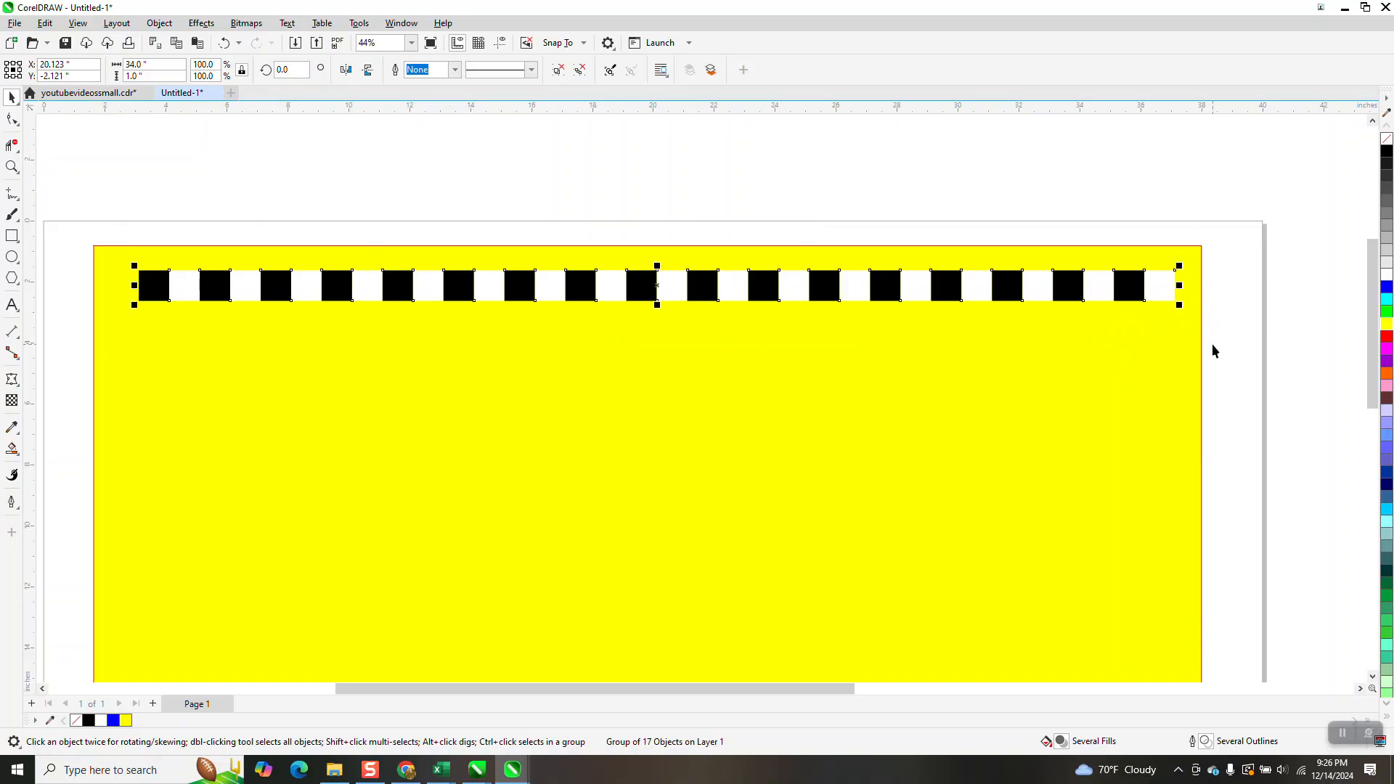
# Duplicate the grouped row and shift the copy 1 inch down and 1 inch to the left
pyautogui.press('Down')
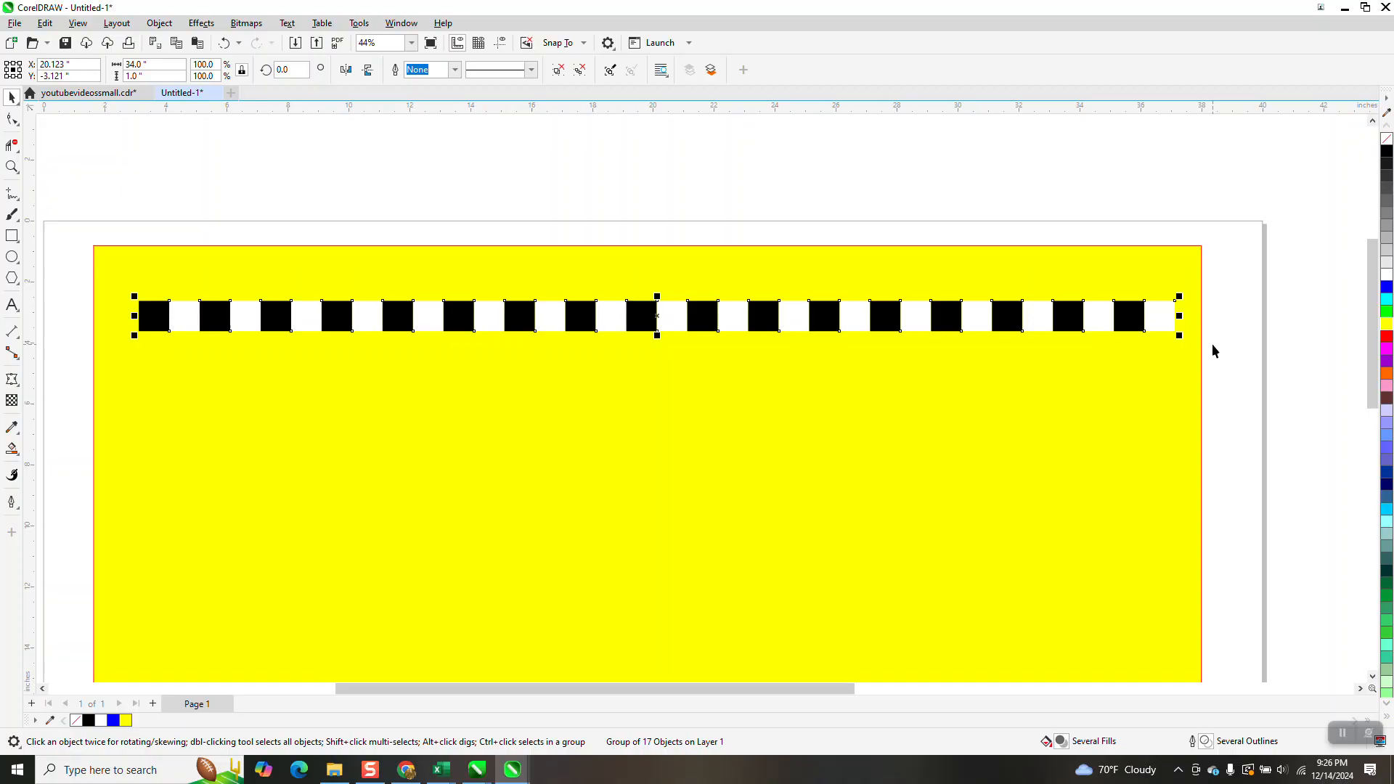
pyautogui.press('Up')
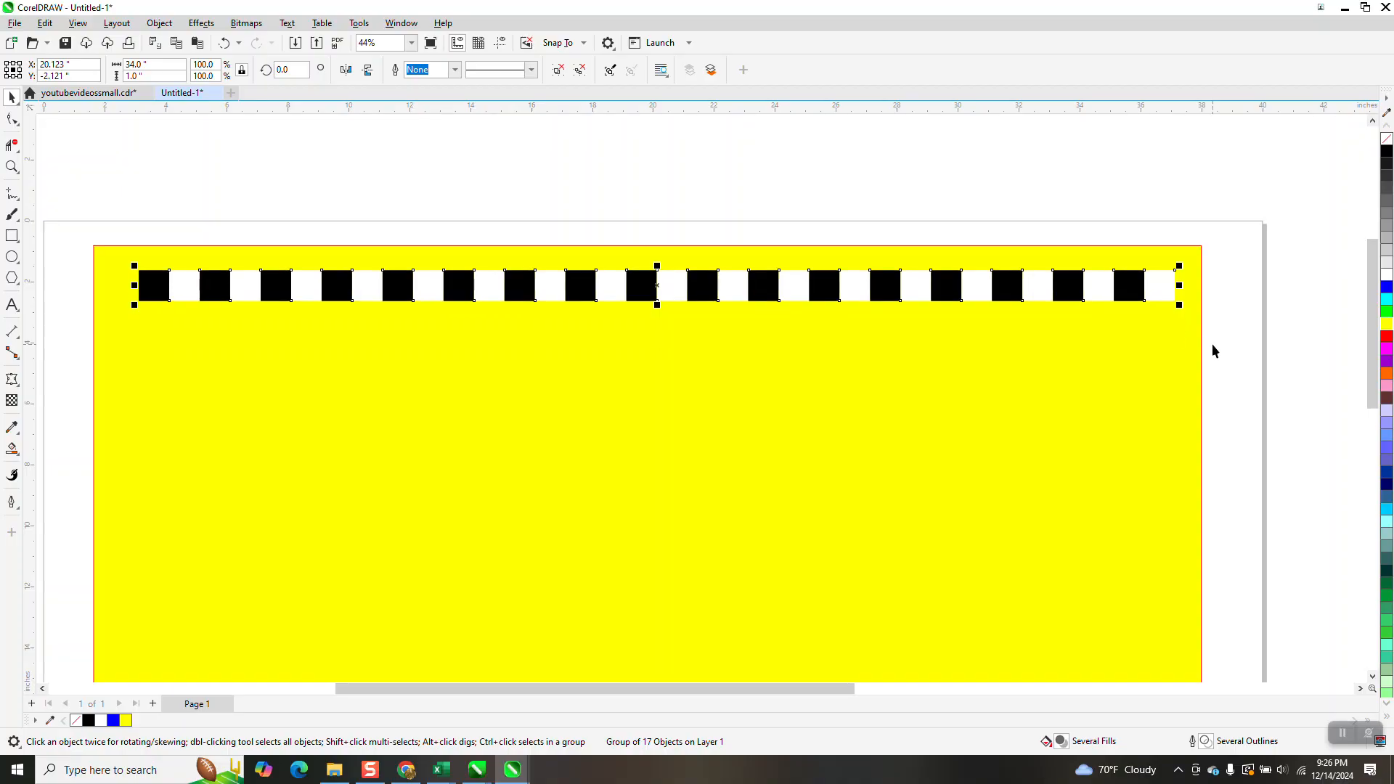
pyautogui.press('KP_Add')
pyautogui.press('Down')
pyautogui.press('Left')
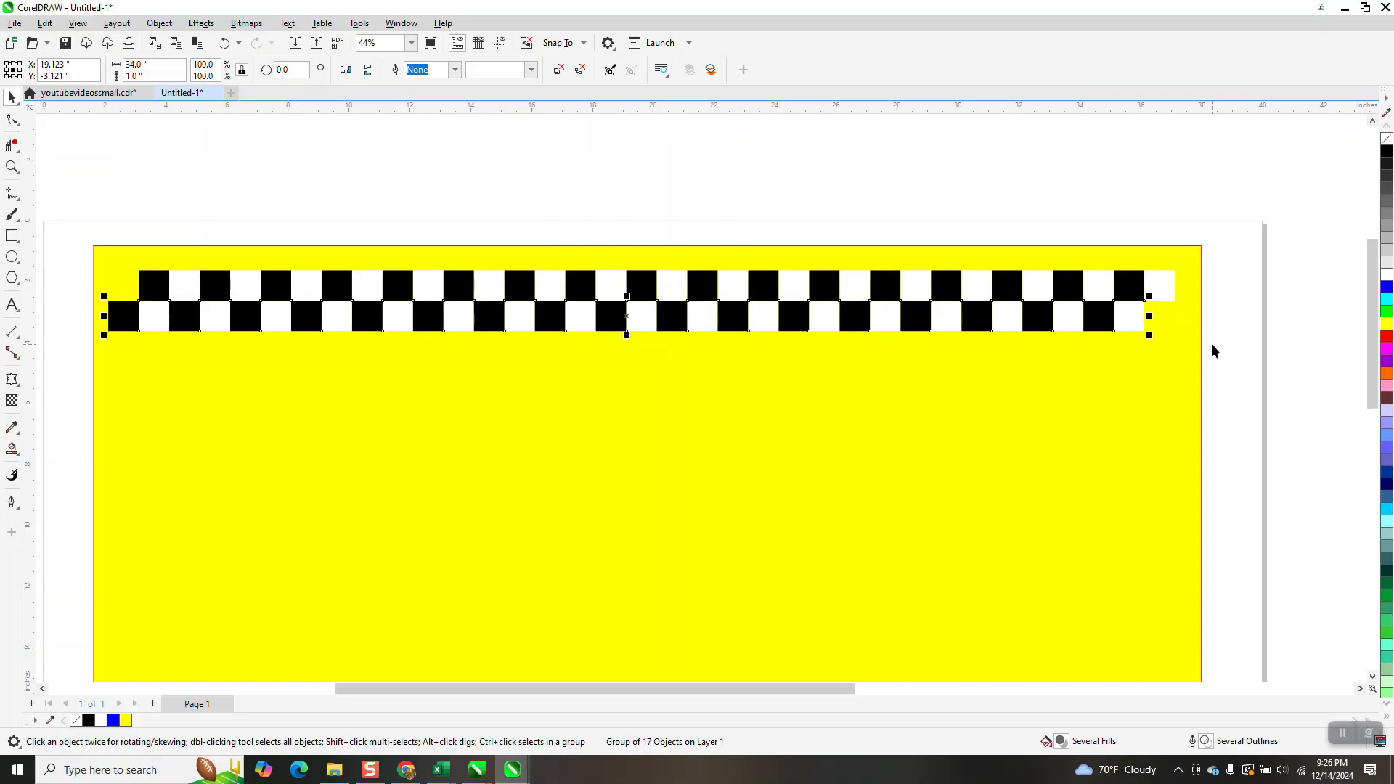
# Ungroup the lower row of squares
pyautogui.click(365, 181)
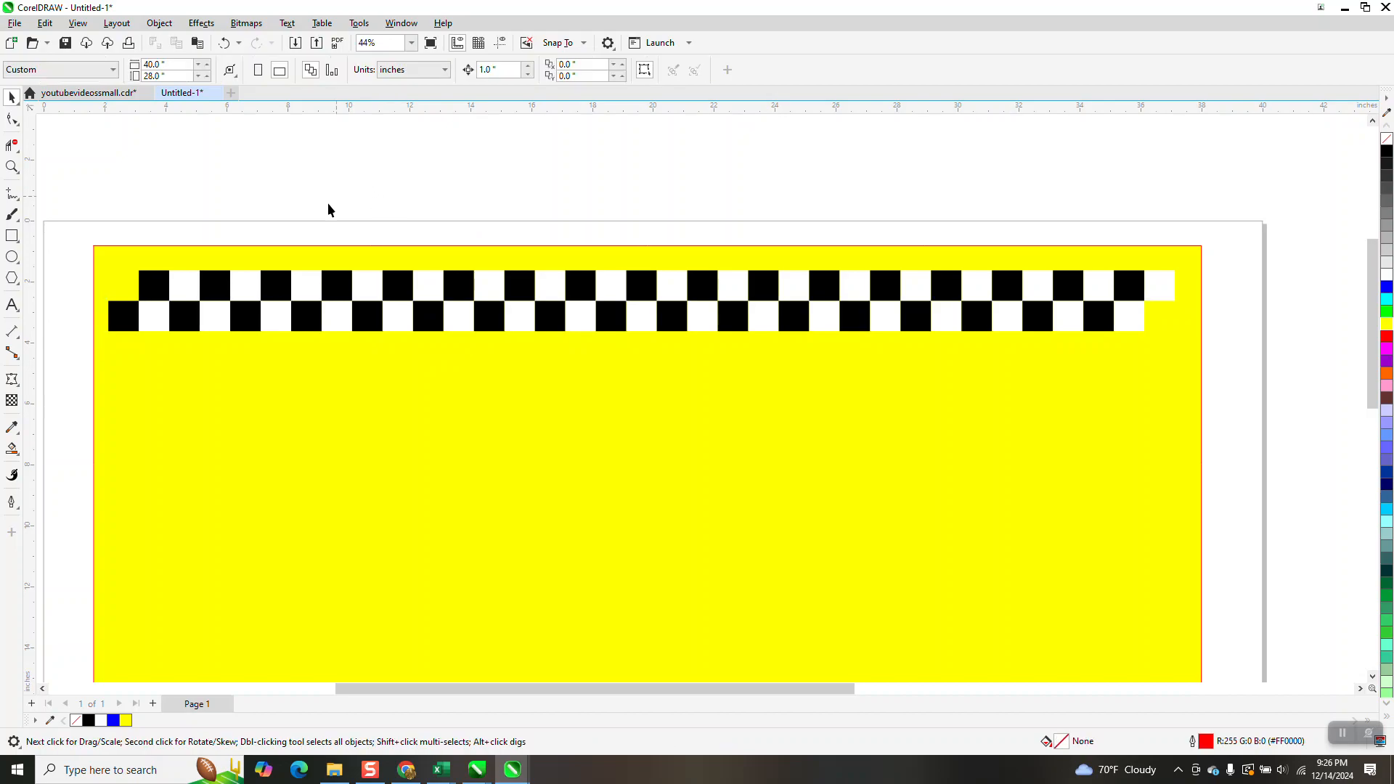
pyautogui.click(123, 324)
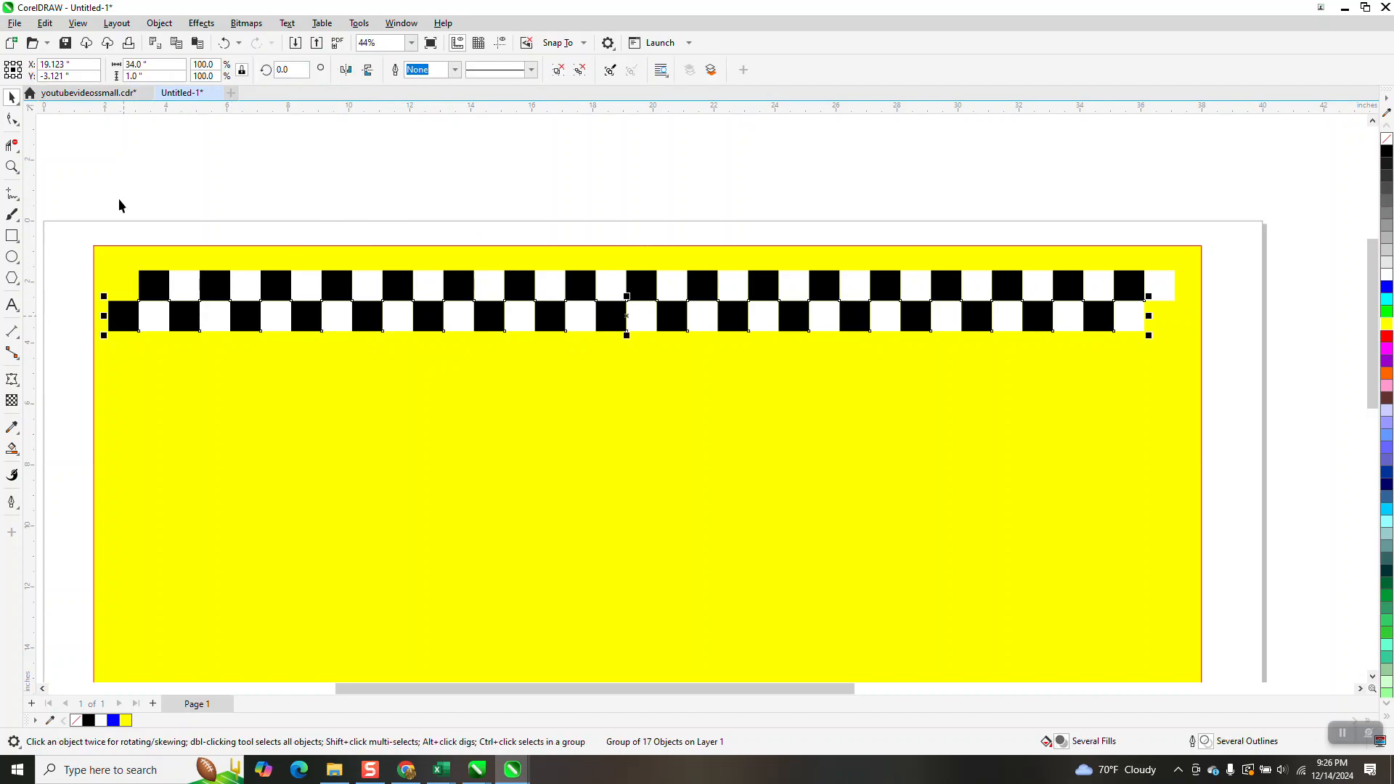
pyautogui.click(158, 23)
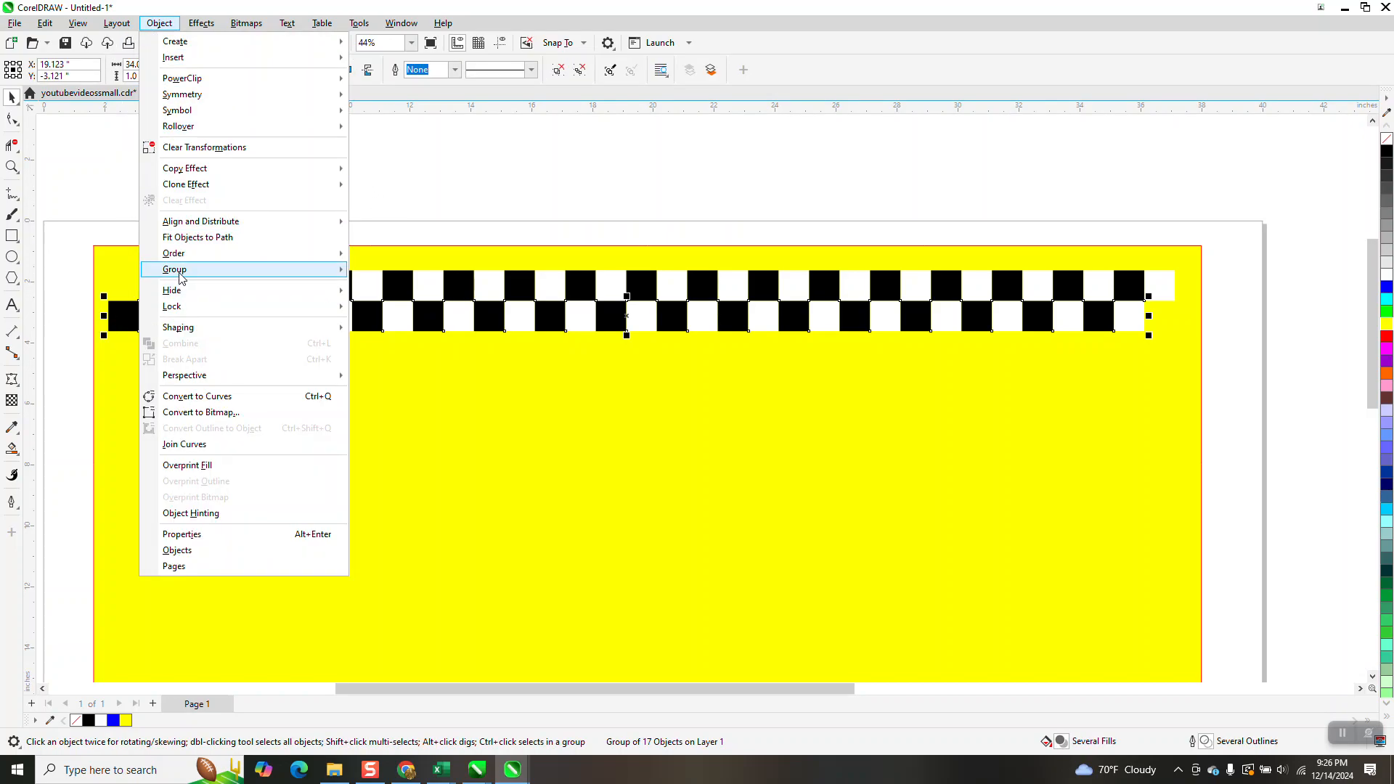
pyautogui.moveTo(181, 274)
pyautogui.click(388, 288)
pyautogui.click(152, 156)
# Ungroup the first part of the lower row and delete its leftmost black square
pyautogui.click(121, 323)
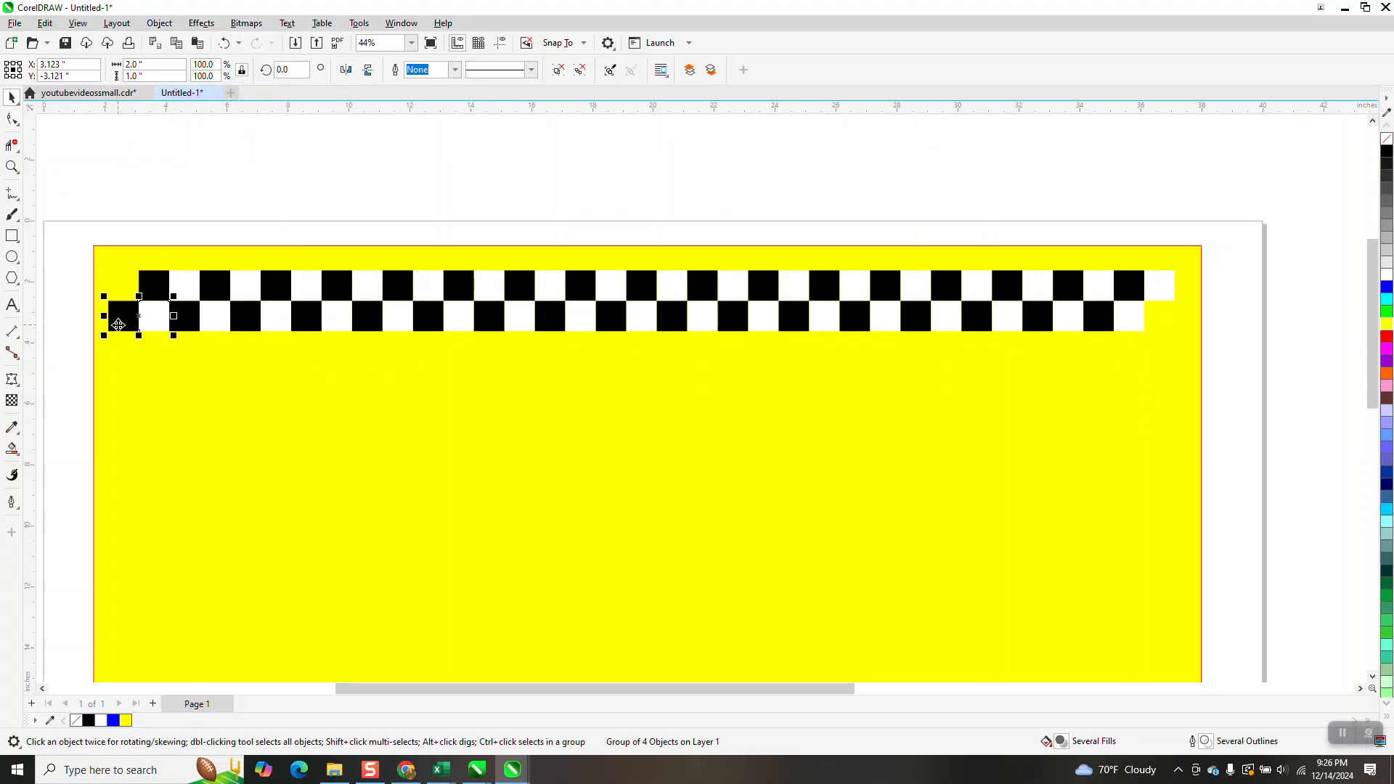
pyautogui.click(156, 24)
pyautogui.moveTo(336, 271)
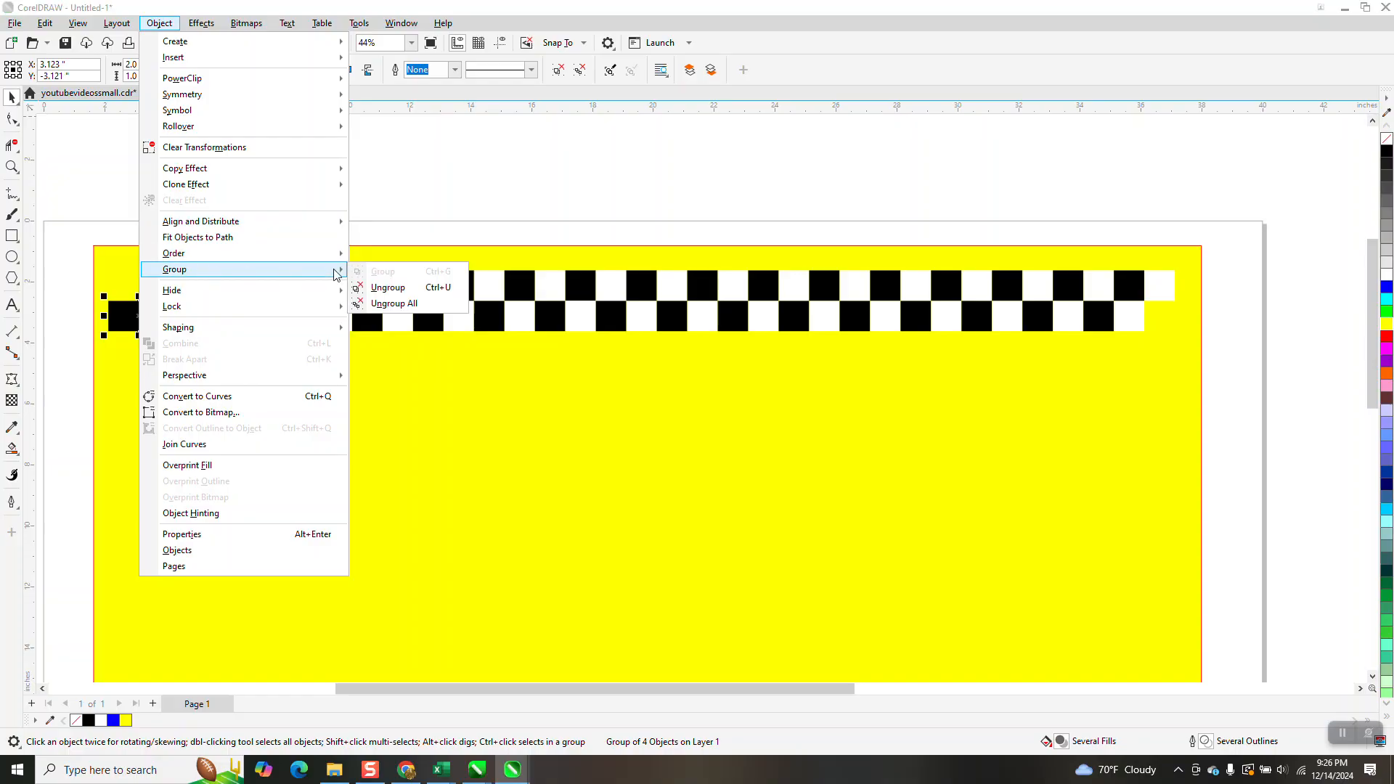
pyautogui.click(377, 288)
pyautogui.click(128, 310)
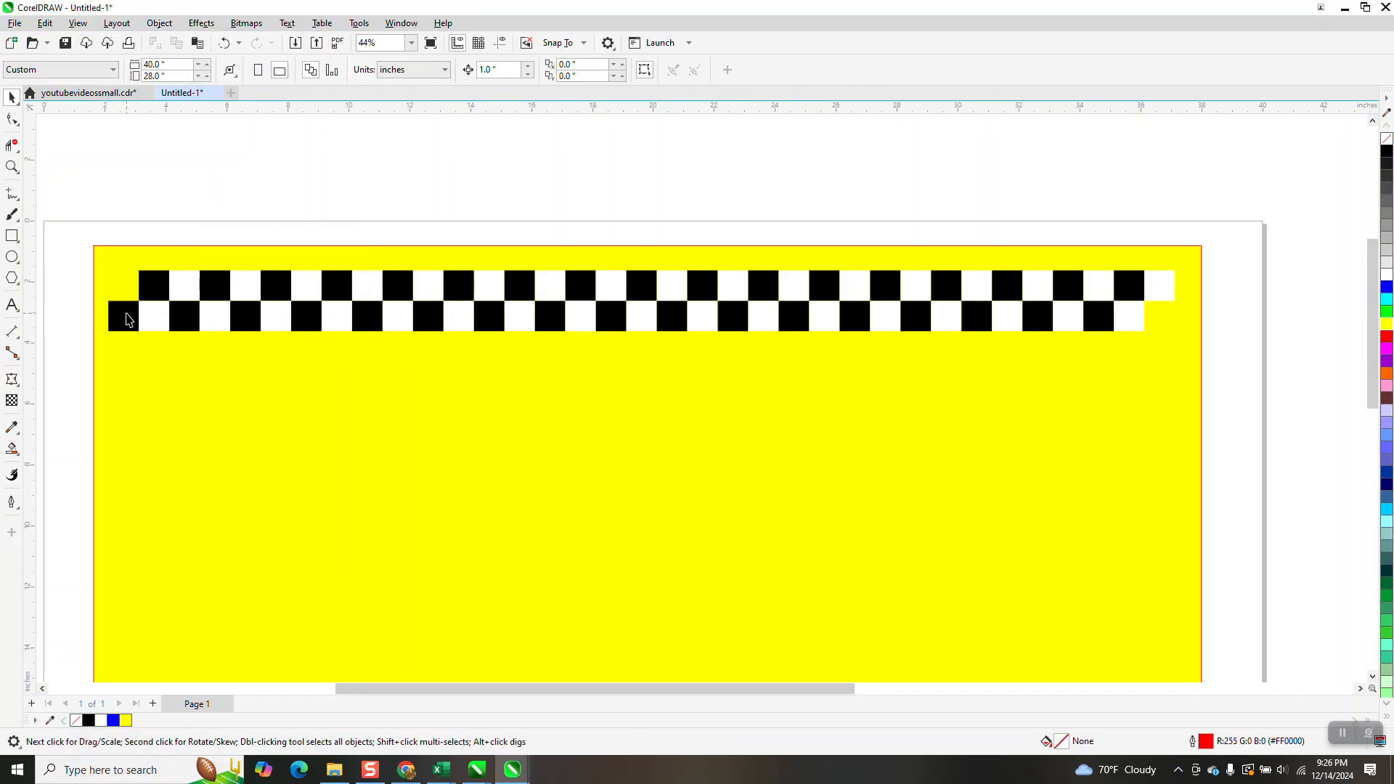
pyautogui.press('XF86Calculator')
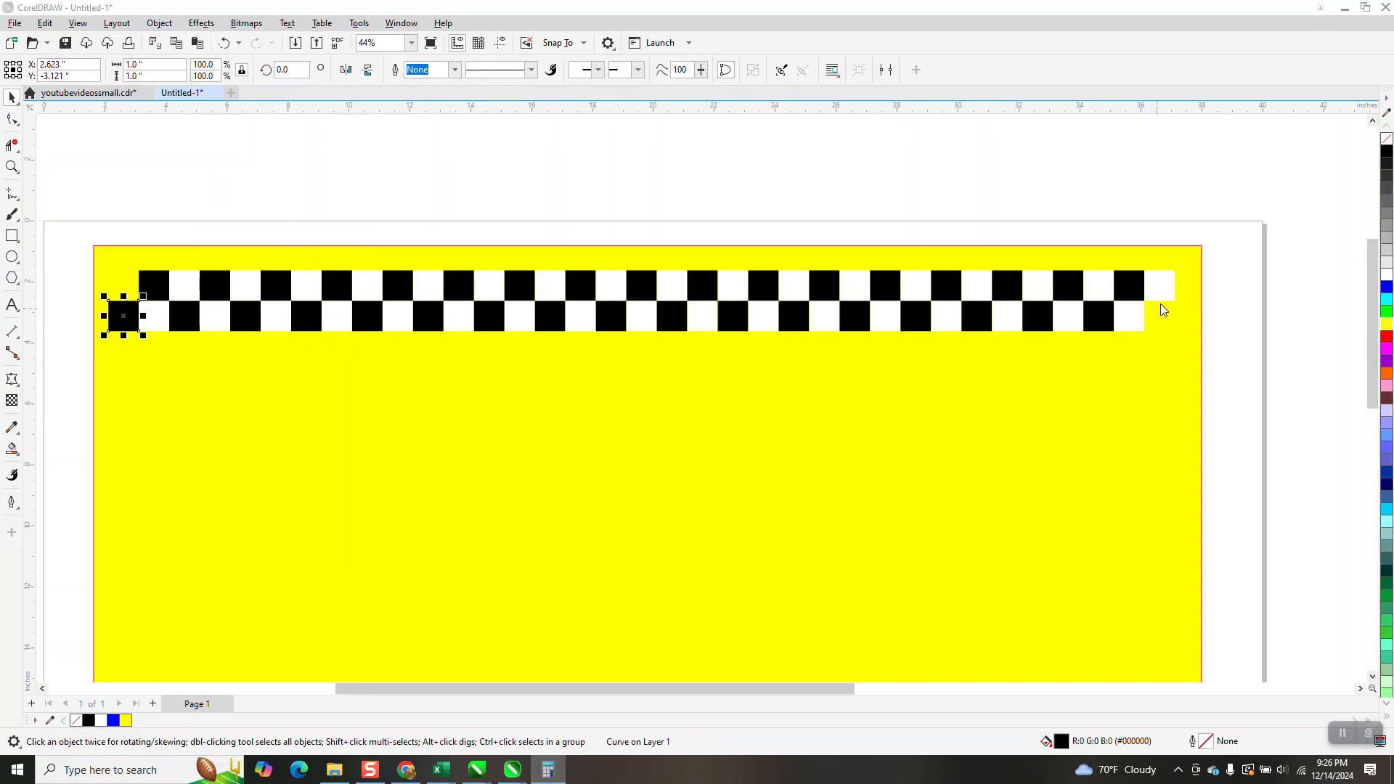
pyautogui.click(1163, 269)
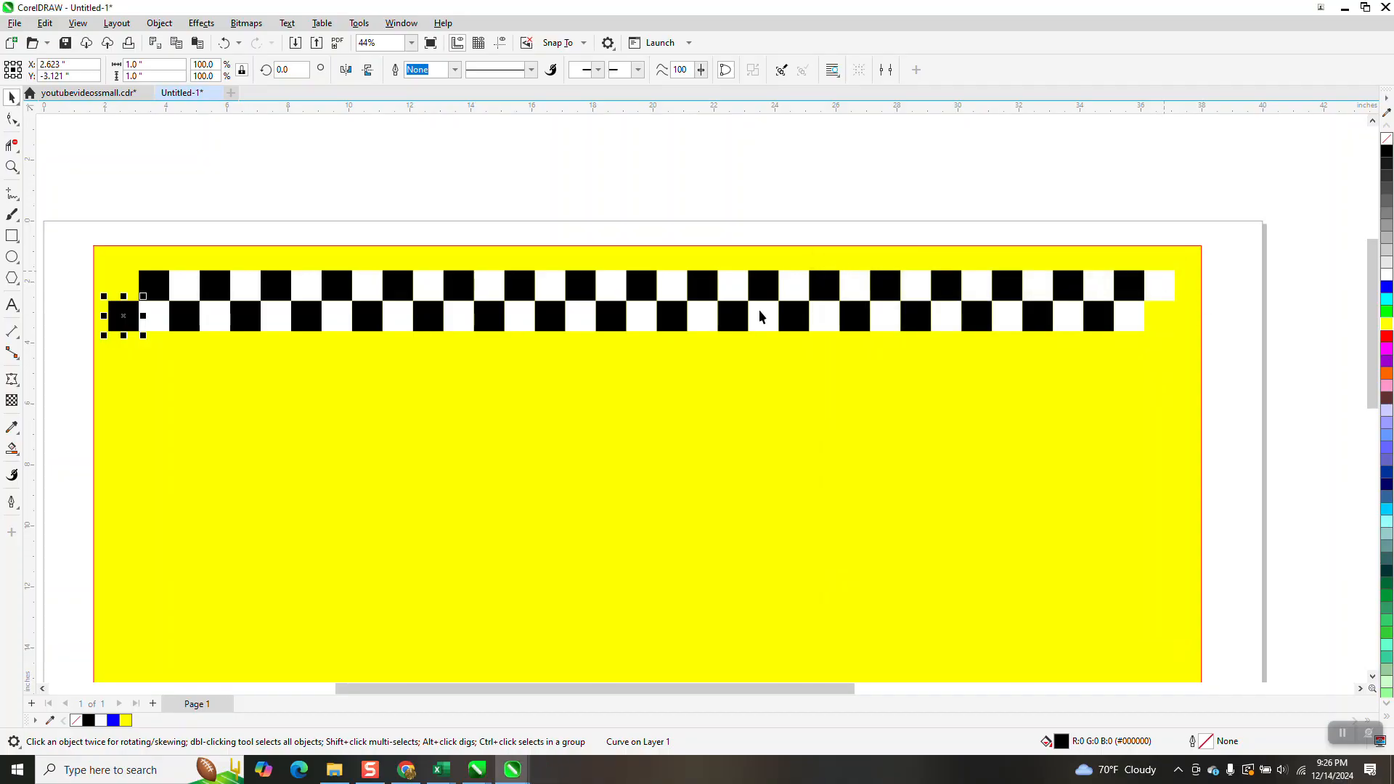
pyautogui.press('Escape')
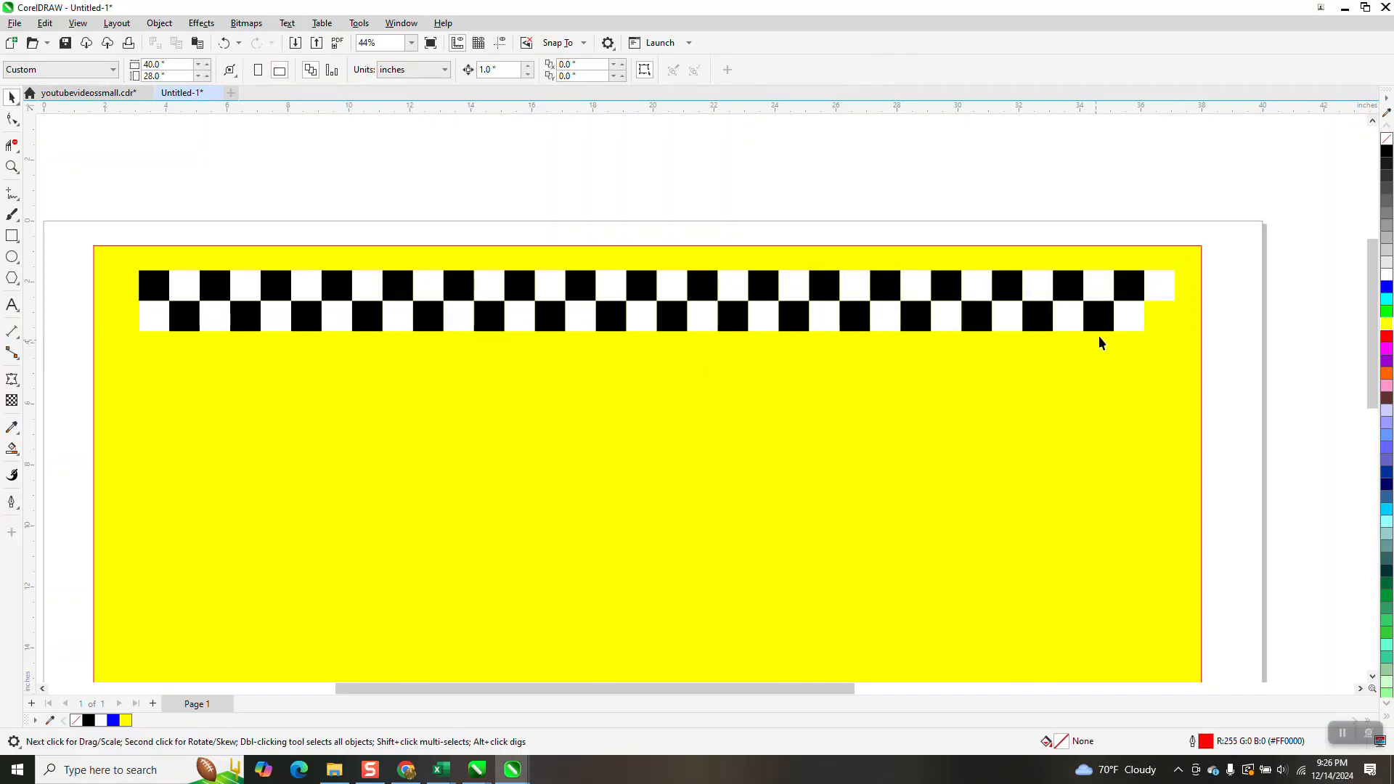
# Ungroup everything in the upper row and delete the white square overhanging its right end
pyautogui.click(1157, 289)
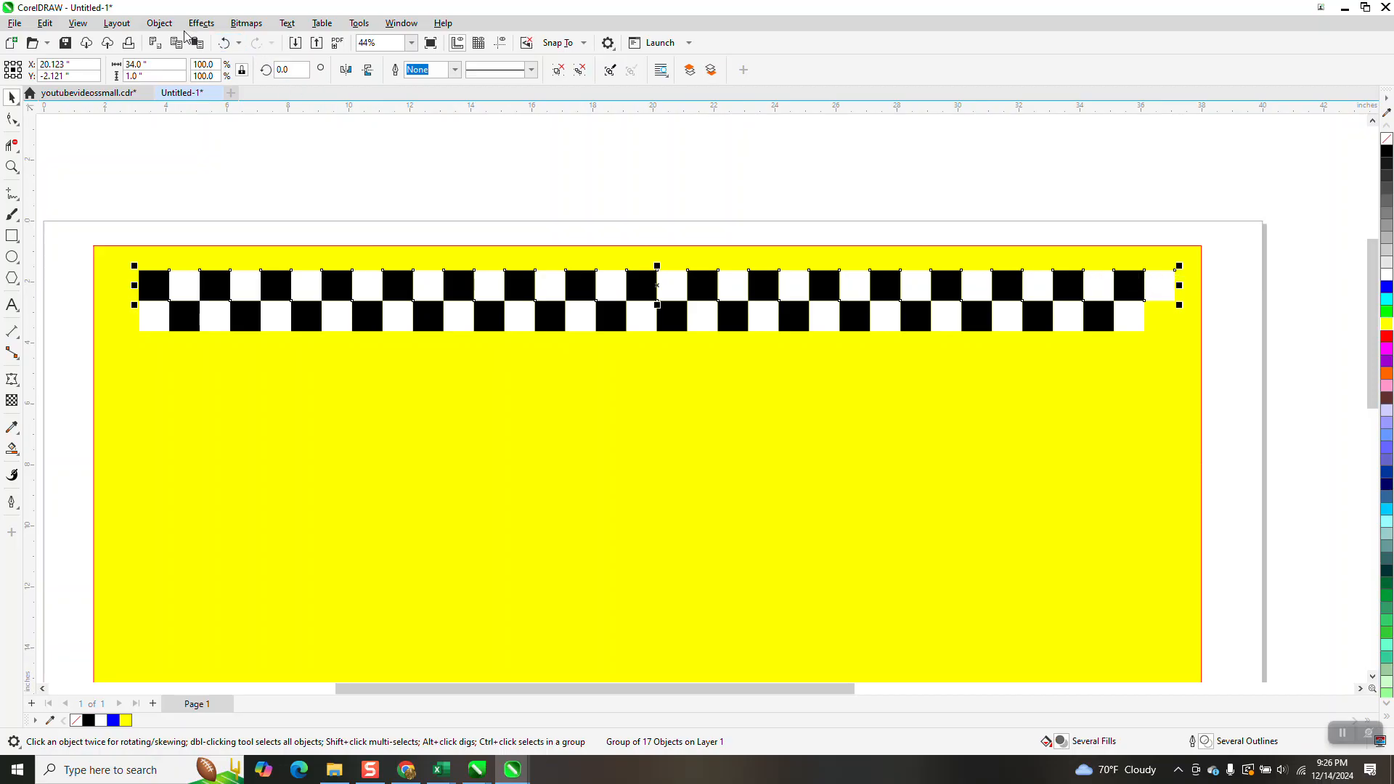
pyautogui.click(160, 23)
pyautogui.moveTo(202, 270)
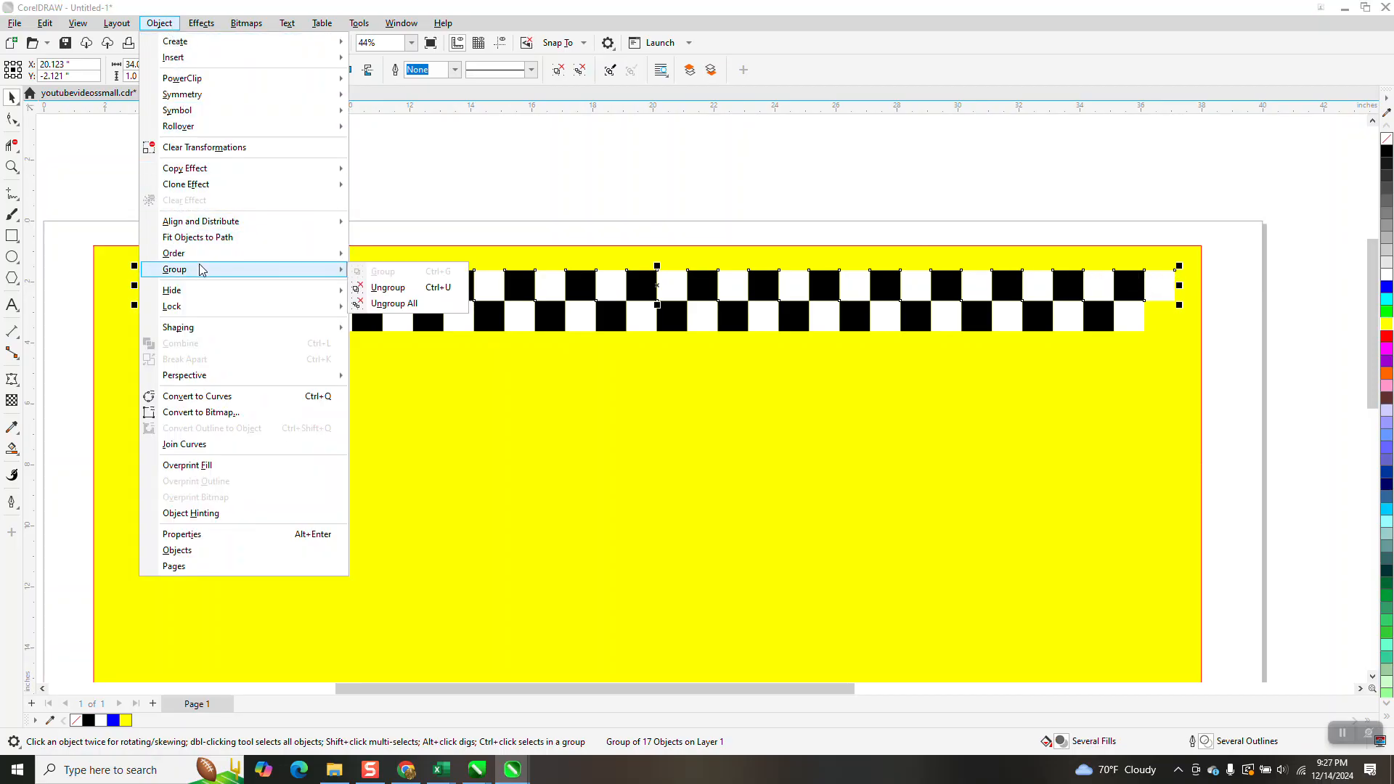
pyautogui.click(381, 304)
pyautogui.press('Escape')
pyautogui.click(1162, 287)
pyautogui.press('Delete')
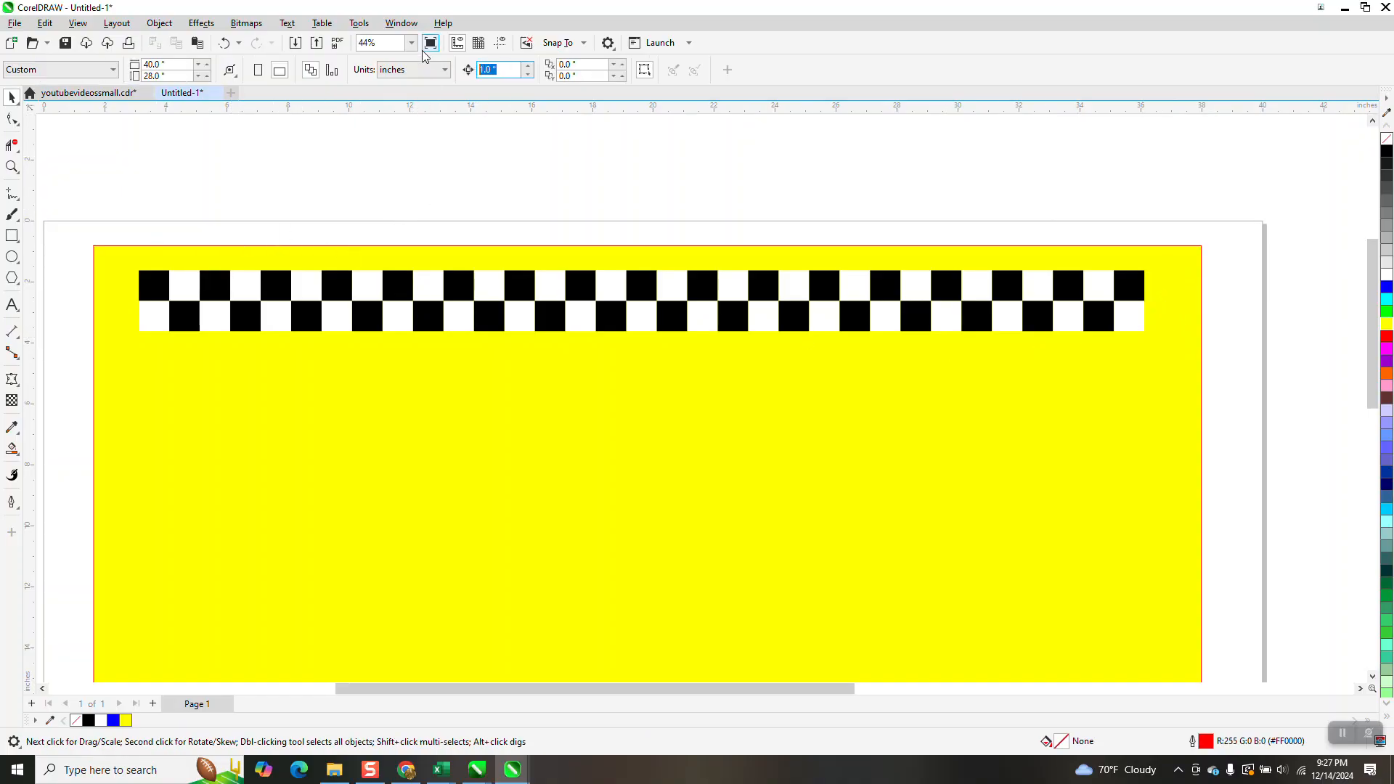
# Set the nudge distance to 2 inches and stack six copies of the two-row block downward, each 2 inches lower
pyautogui.moveTo(116, 298); pyautogui.dragTo(1170, 376)
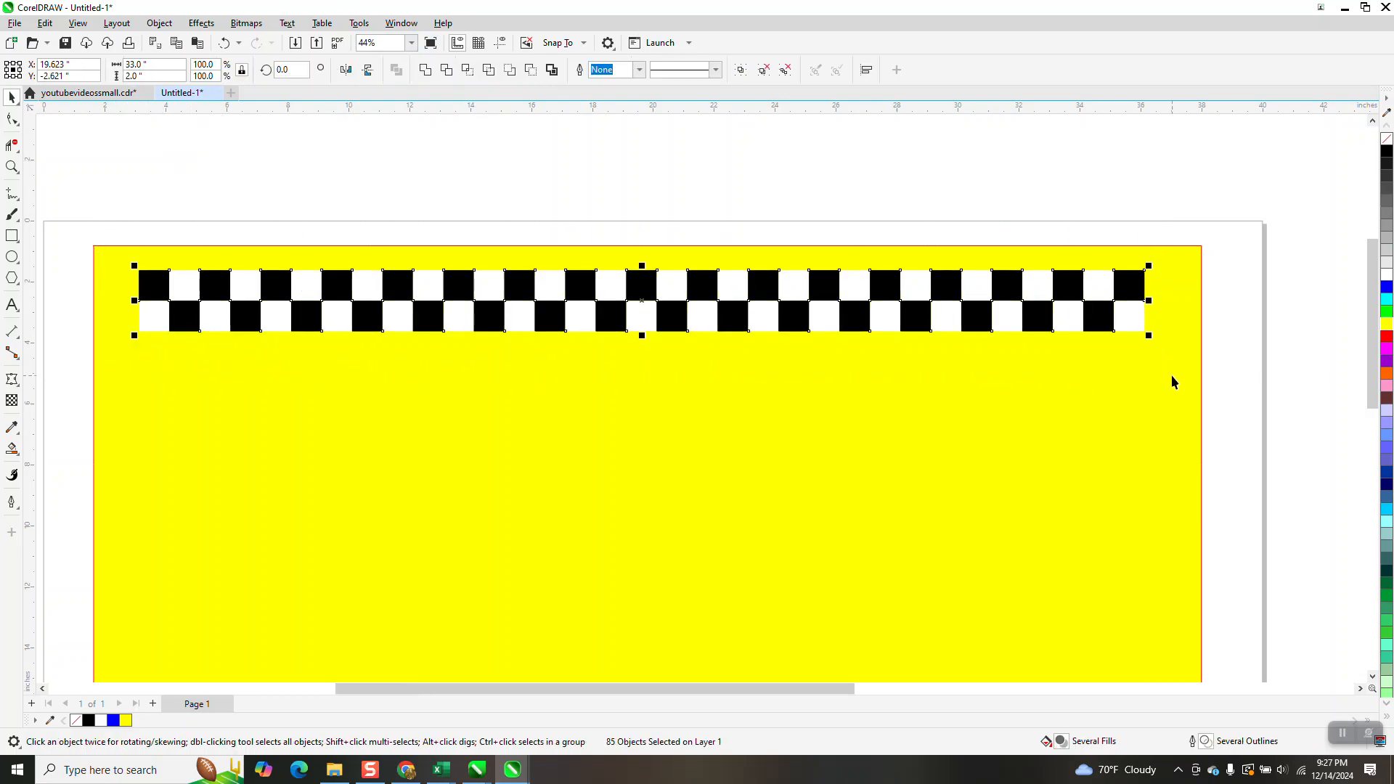
pyautogui.hotkey('ctrl', 'd')
pyautogui.hotkey('ctrl', 'd')
pyautogui.hotkey('ctrl', 'd')
pyautogui.hotkey('ctrl', 'd')
pyautogui.hotkey('ctrl', 'd')
pyautogui.hotkey('ctrl', 'd')
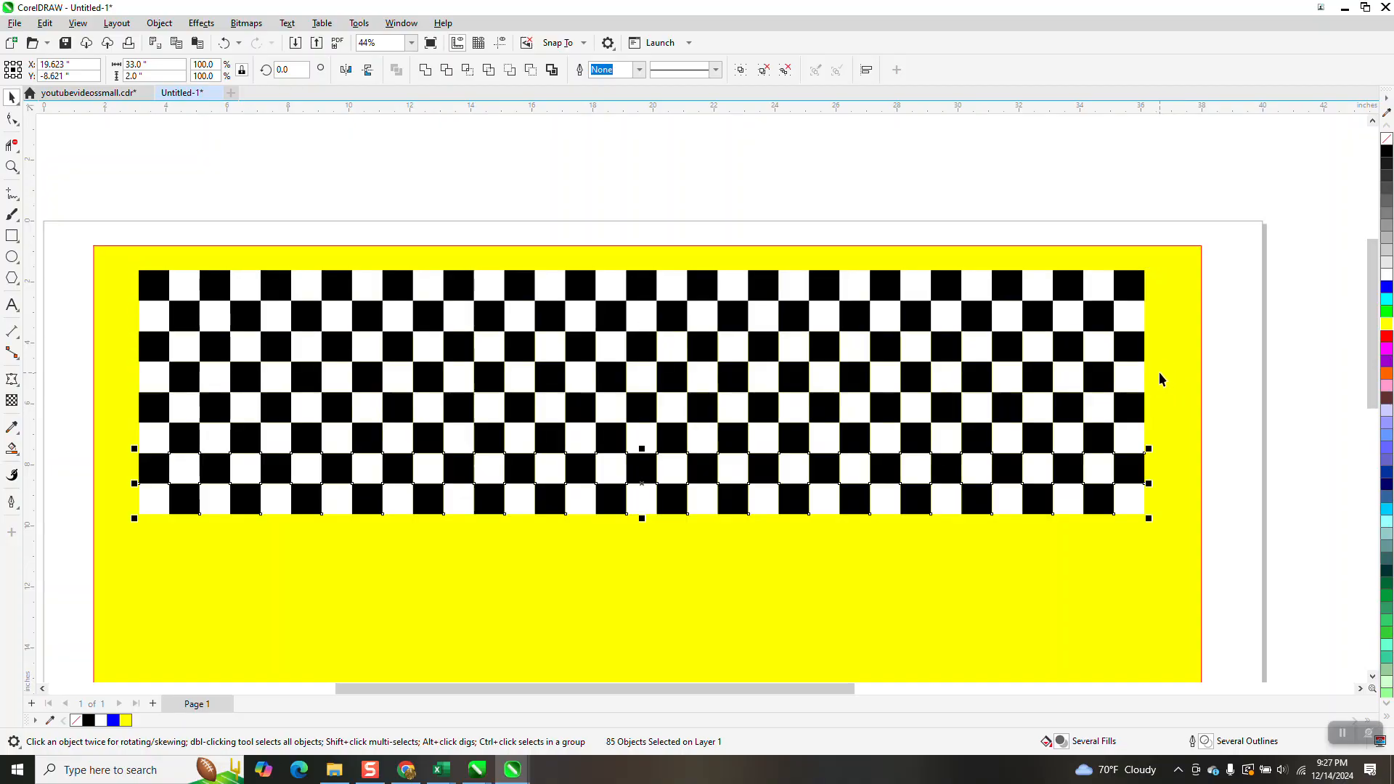
pyautogui.doubleClick(1157, 372)
pyautogui.scroll(-3, 644, 360)
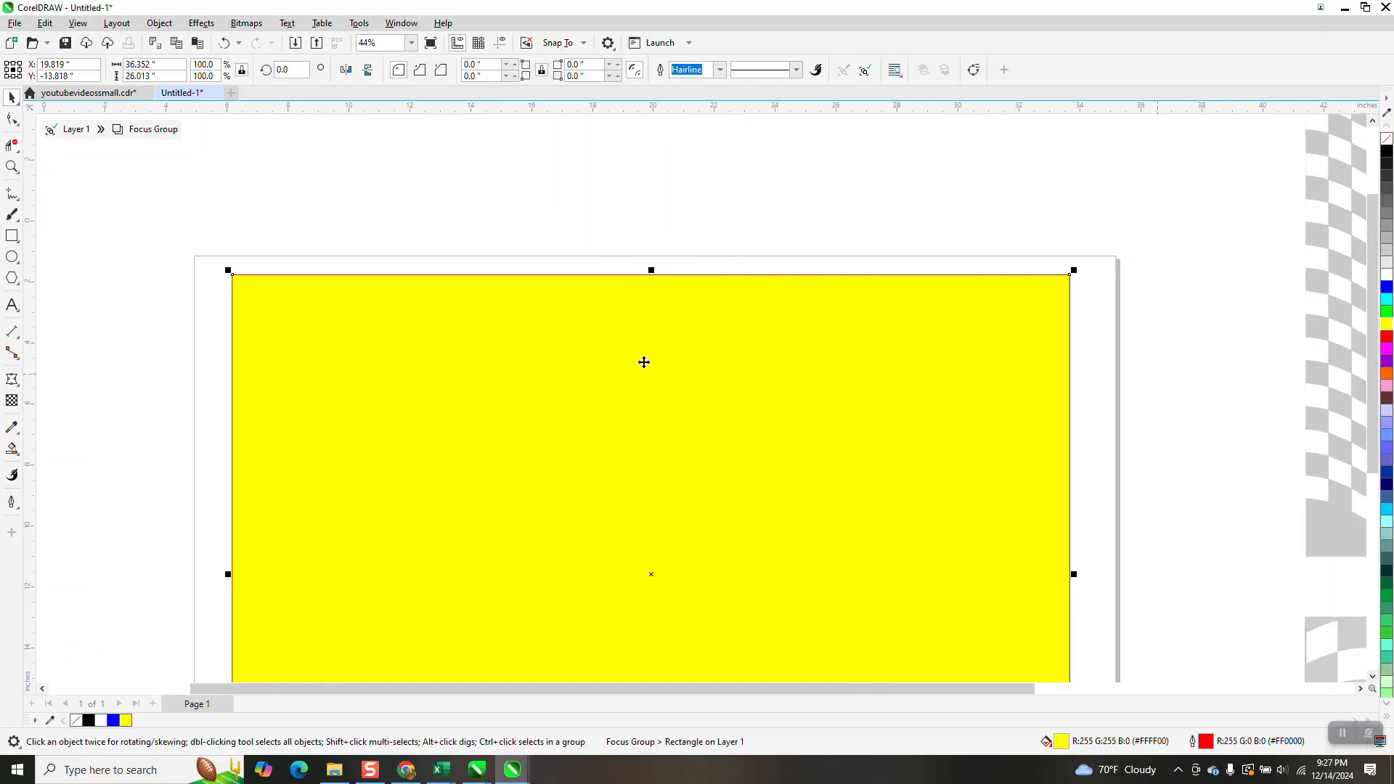
pyautogui.click(73, 129)
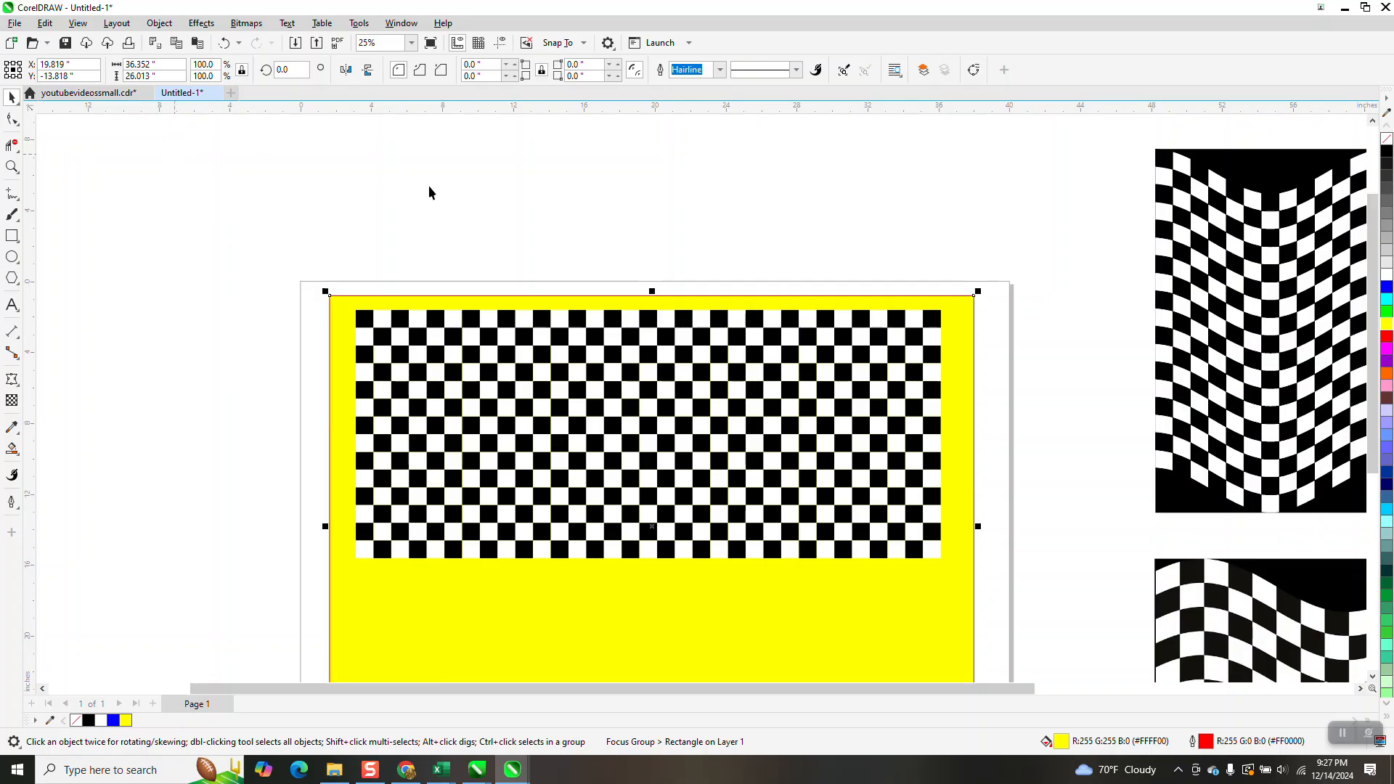
# Select all squares of the checkerboard on the yellow rectangle and group them
pyautogui.scroll(-1, 433, 199)
pyautogui.click(406, 238)
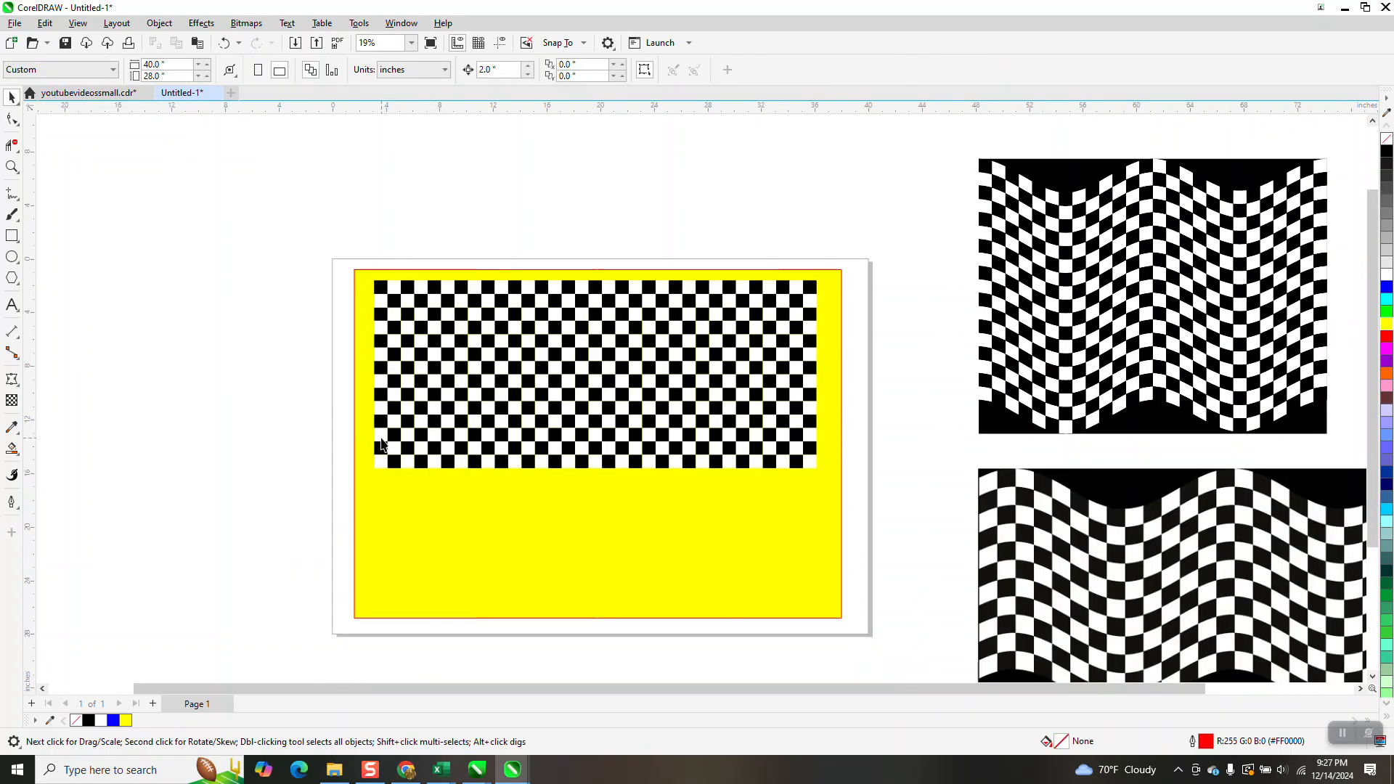
pyautogui.click(381, 448)
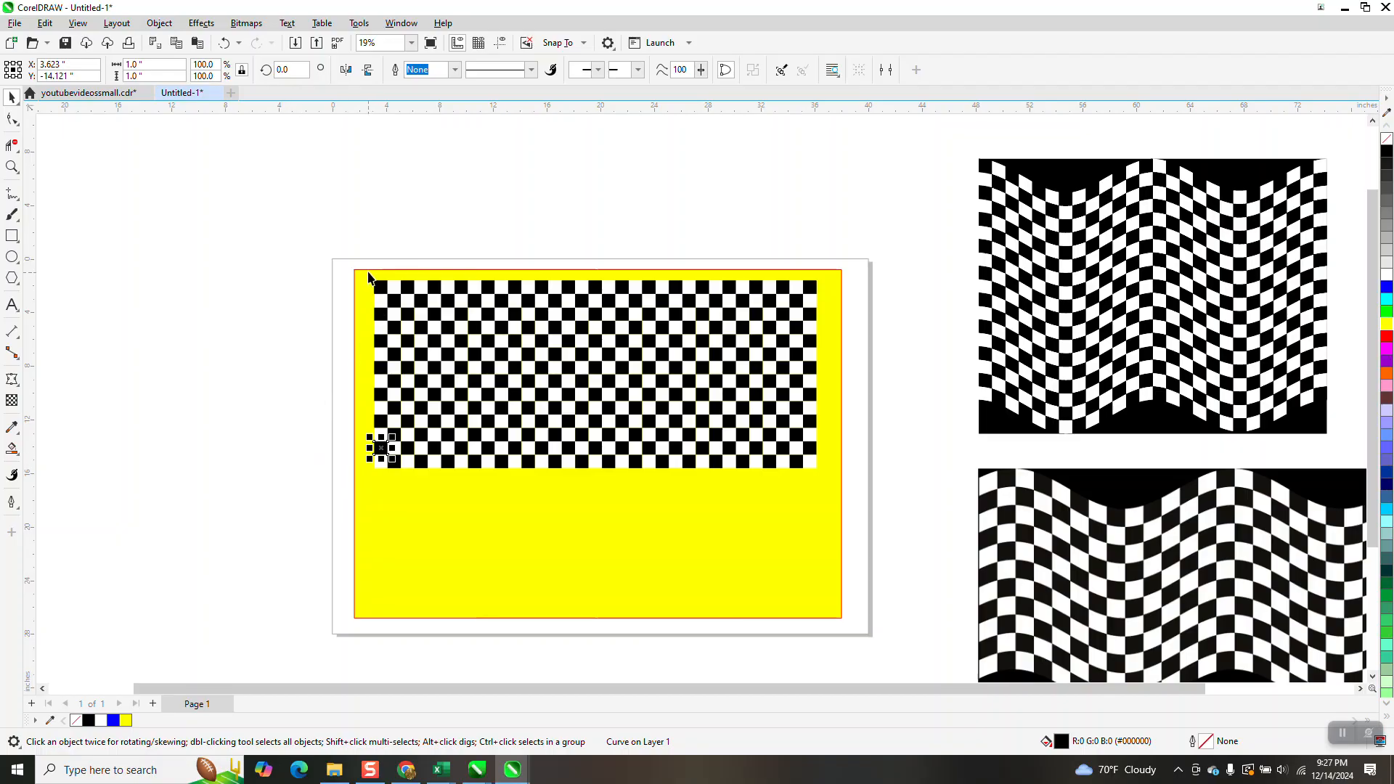
pyautogui.moveTo(363, 249); pyautogui.dragTo(833, 511)
pyautogui.hotkey('ctrl', 'g')
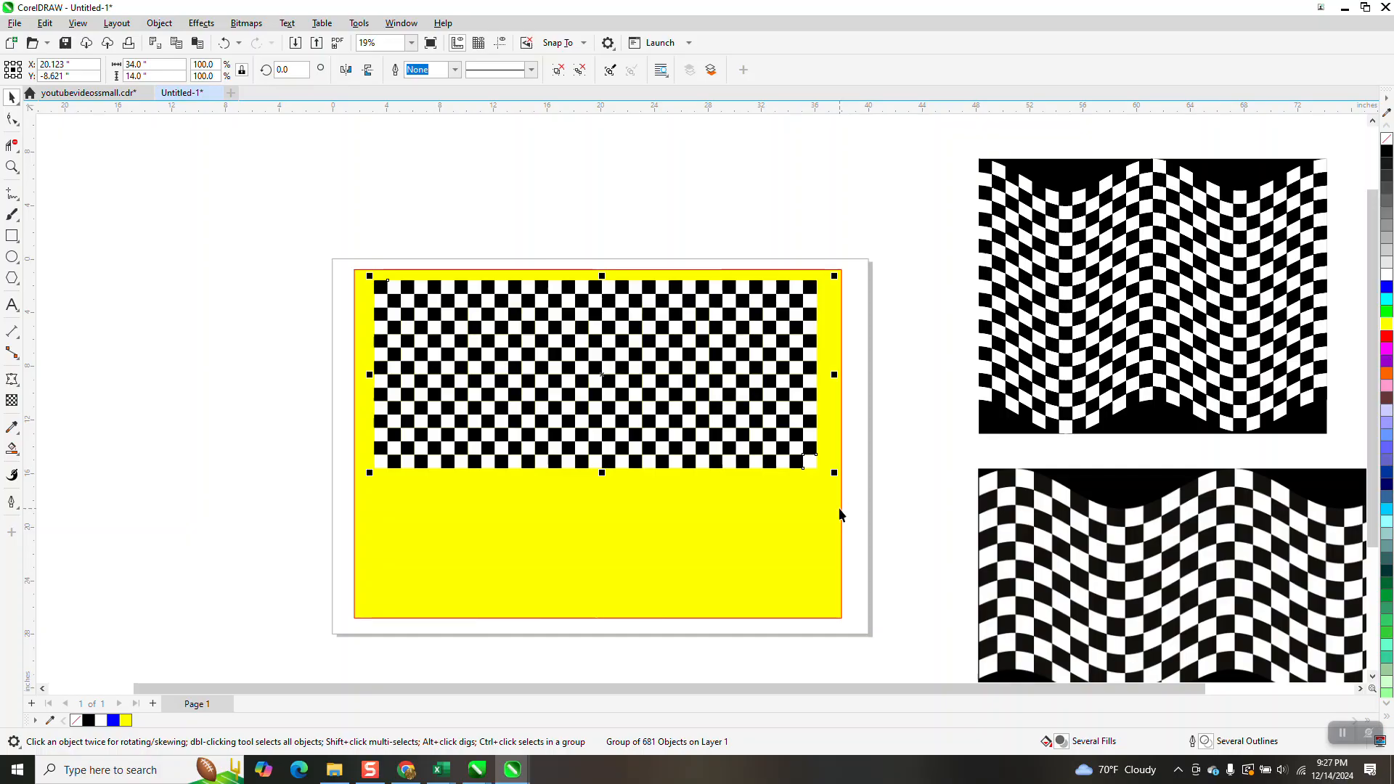
# Place a copy of the grouped checkerboard directly beneath the original, 14 inches lower
pyautogui.hotkey('ctrl', 'd')
pyautogui.hotkey('ctrl', 'd')
pyautogui.hotkey('ctrl', 'd')
pyautogui.hotkey('ctrl', 'd')
pyautogui.hotkey('ctrl', 'd')
pyautogui.hotkey('ctrl', 'd')
pyautogui.hotkey('ctrl', 'd')
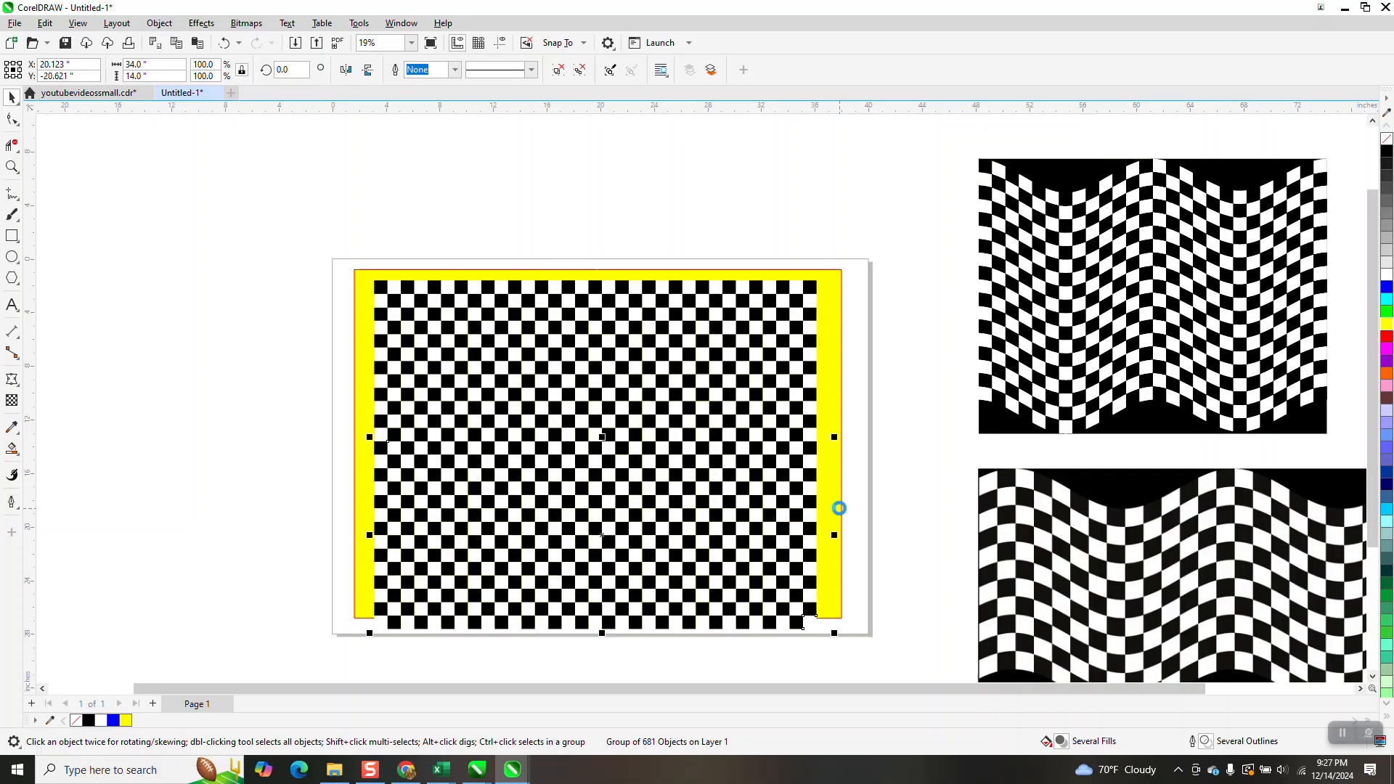
pyautogui.hotkey('ctrl', 'd')
pyautogui.hotkey('ctrl', 'z')
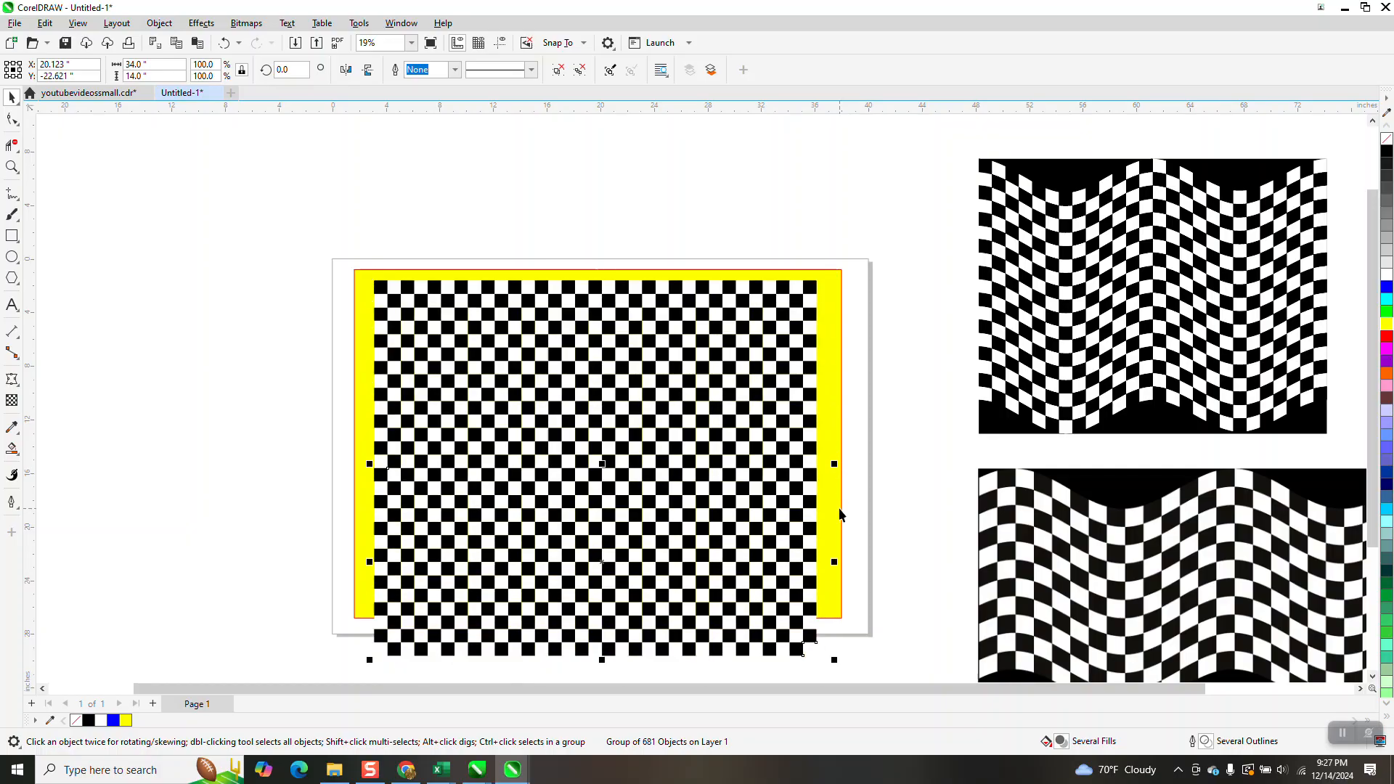
# Delete the yellow rectangle behind the checkerboard
pyautogui.click(837, 430)
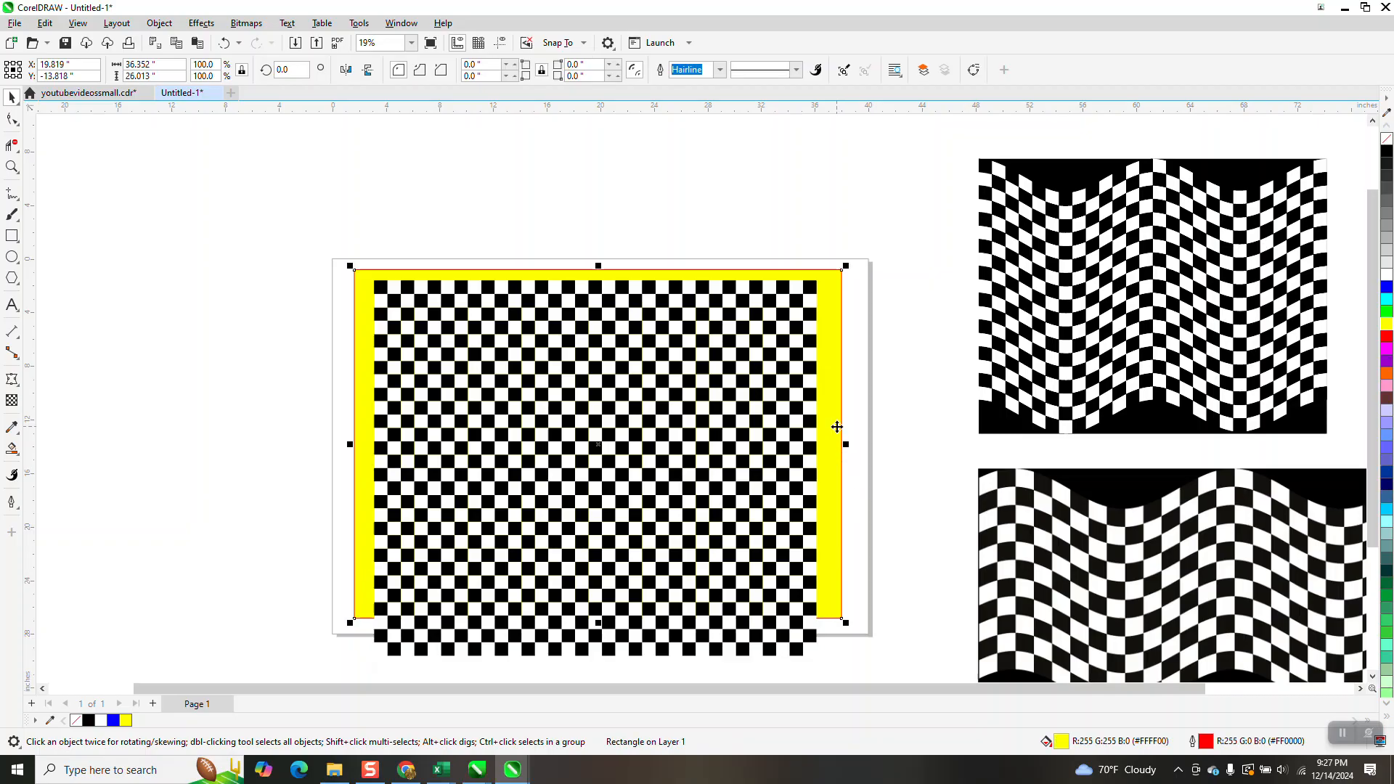
pyautogui.press('Delete')
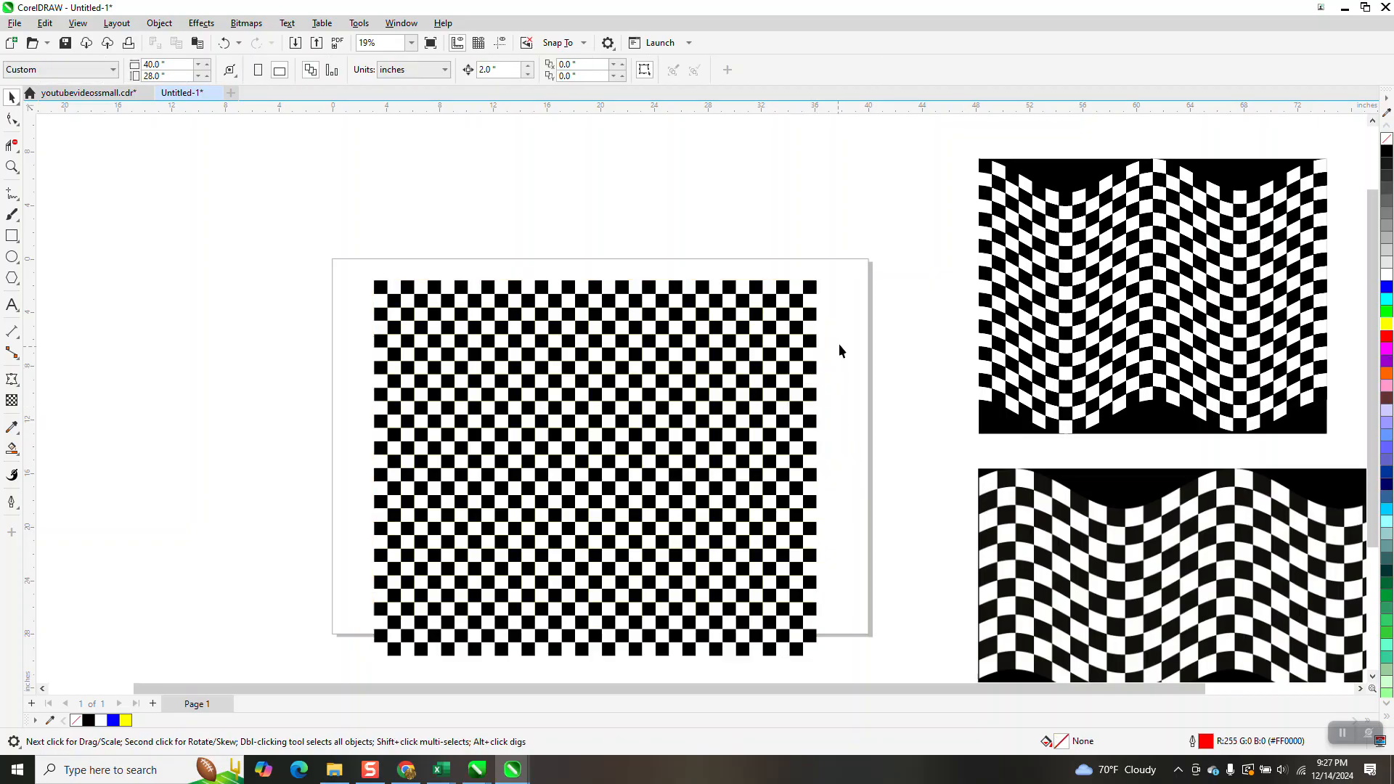
# Group the two checkerboard blocks together and center the group on the page
pyautogui.scroll(-2, 837, 355)
pyautogui.moveTo(585, 479); pyautogui.dragTo(837, 582)
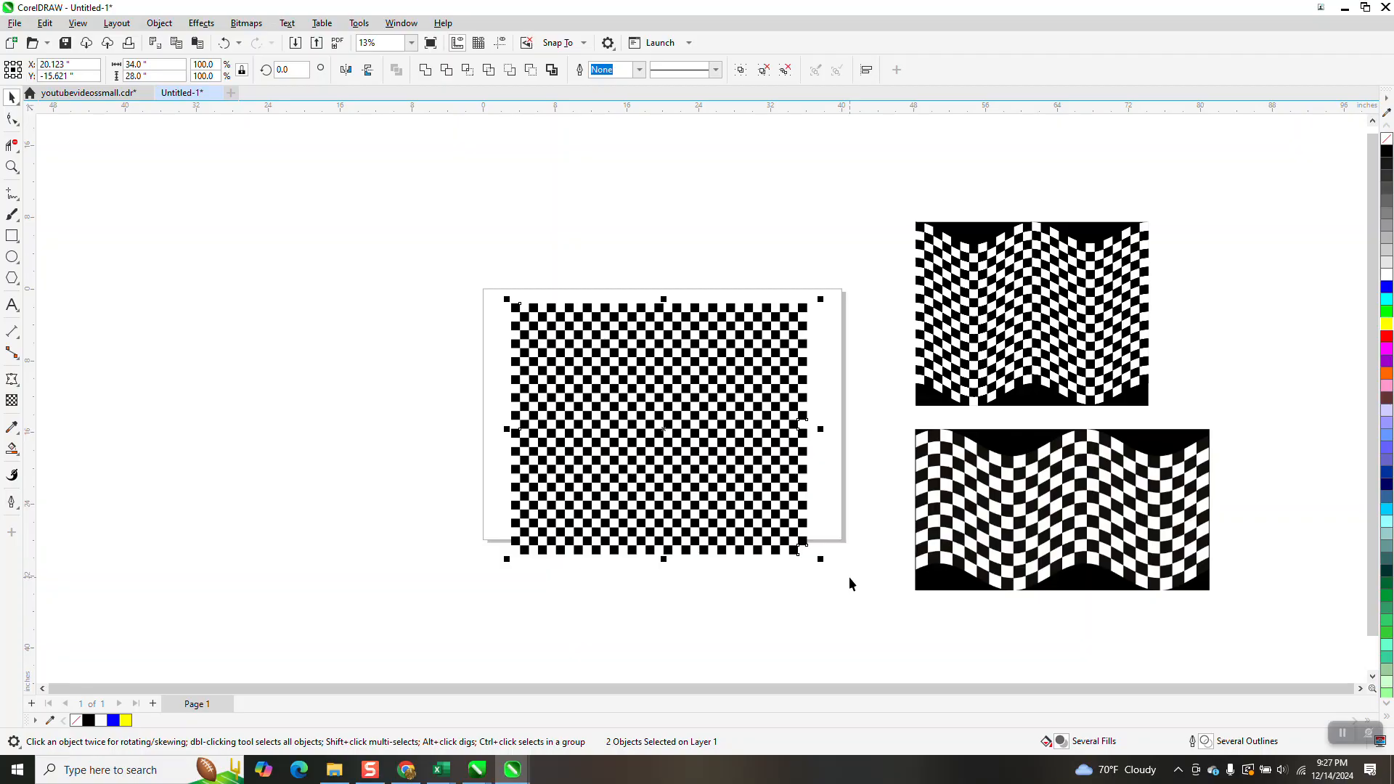
pyautogui.hotkey('ctrl', 'g')
pyautogui.press('p')
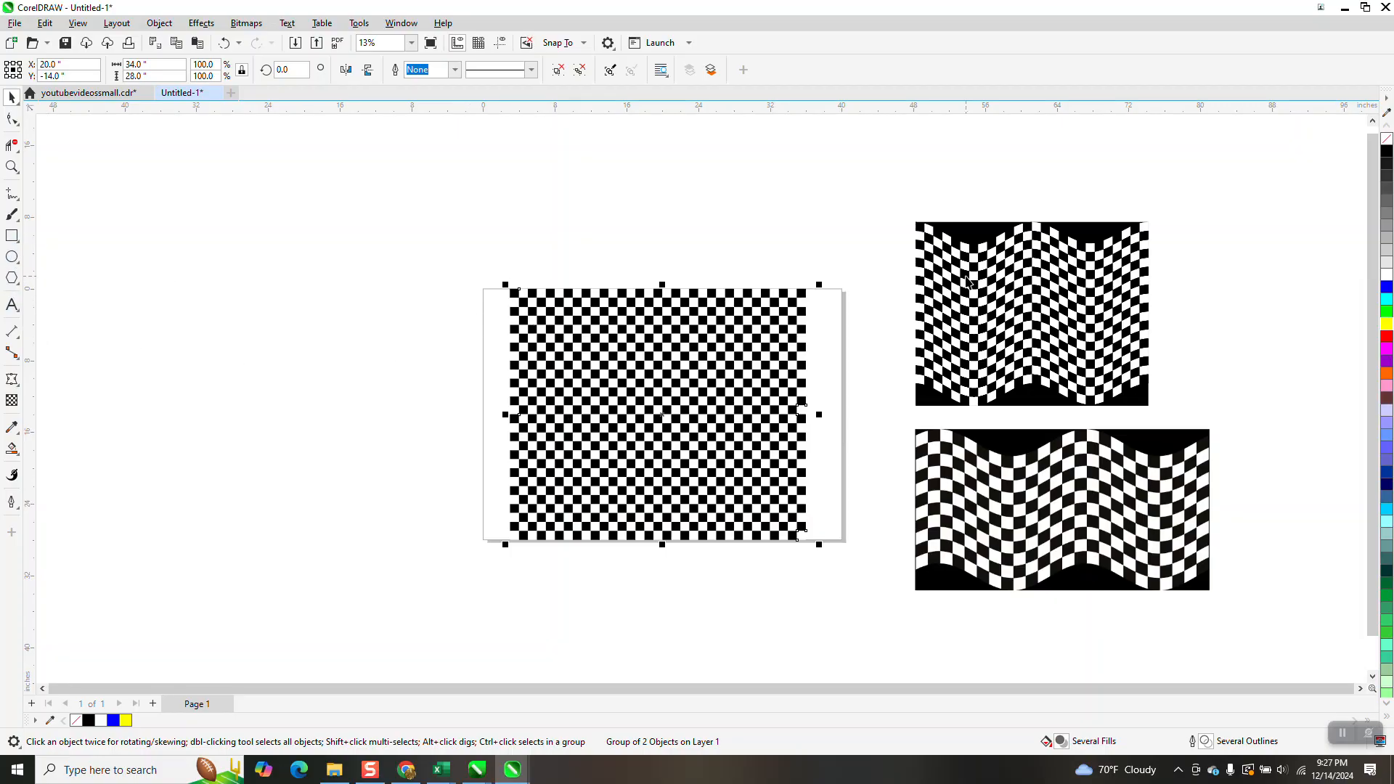
# Draw a rectangle about 43.7 by 38.9 inches around the checkerboard and page, and fill it black
pyautogui.click(12, 236)
pyautogui.moveTo(466, 243); pyautogui.dragTo(858, 591)
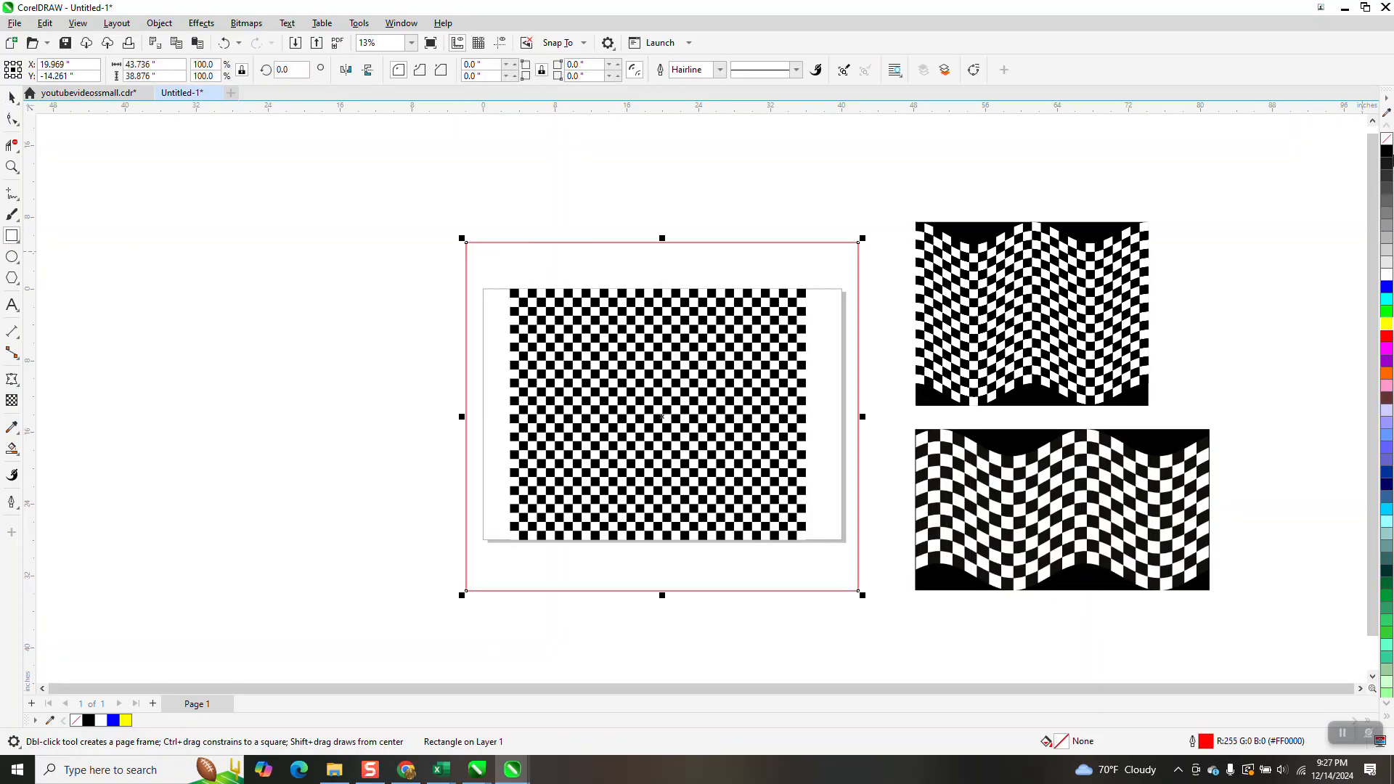
pyautogui.click(1386, 153)
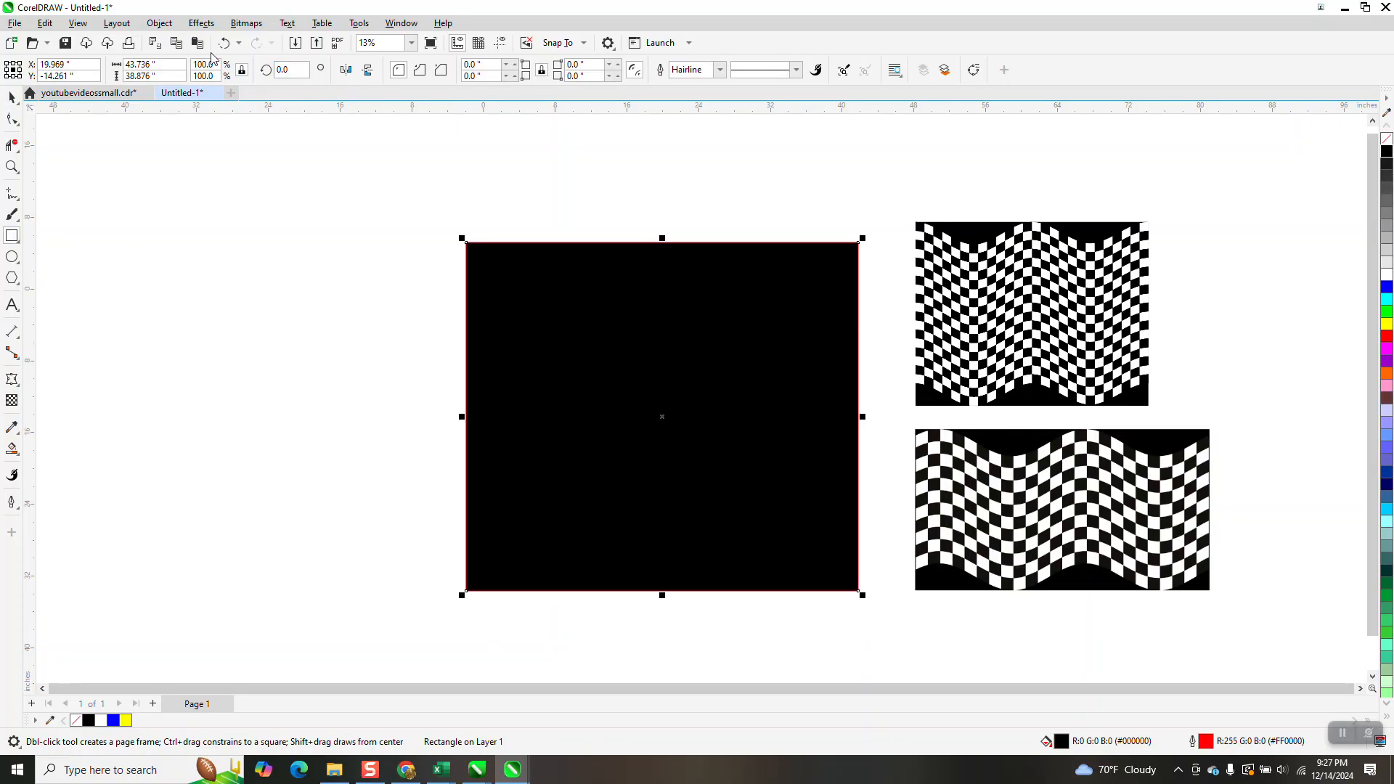
# Send the black rectangle behind the checkerboard
pyautogui.click(159, 22)
pyautogui.moveTo(190, 253)
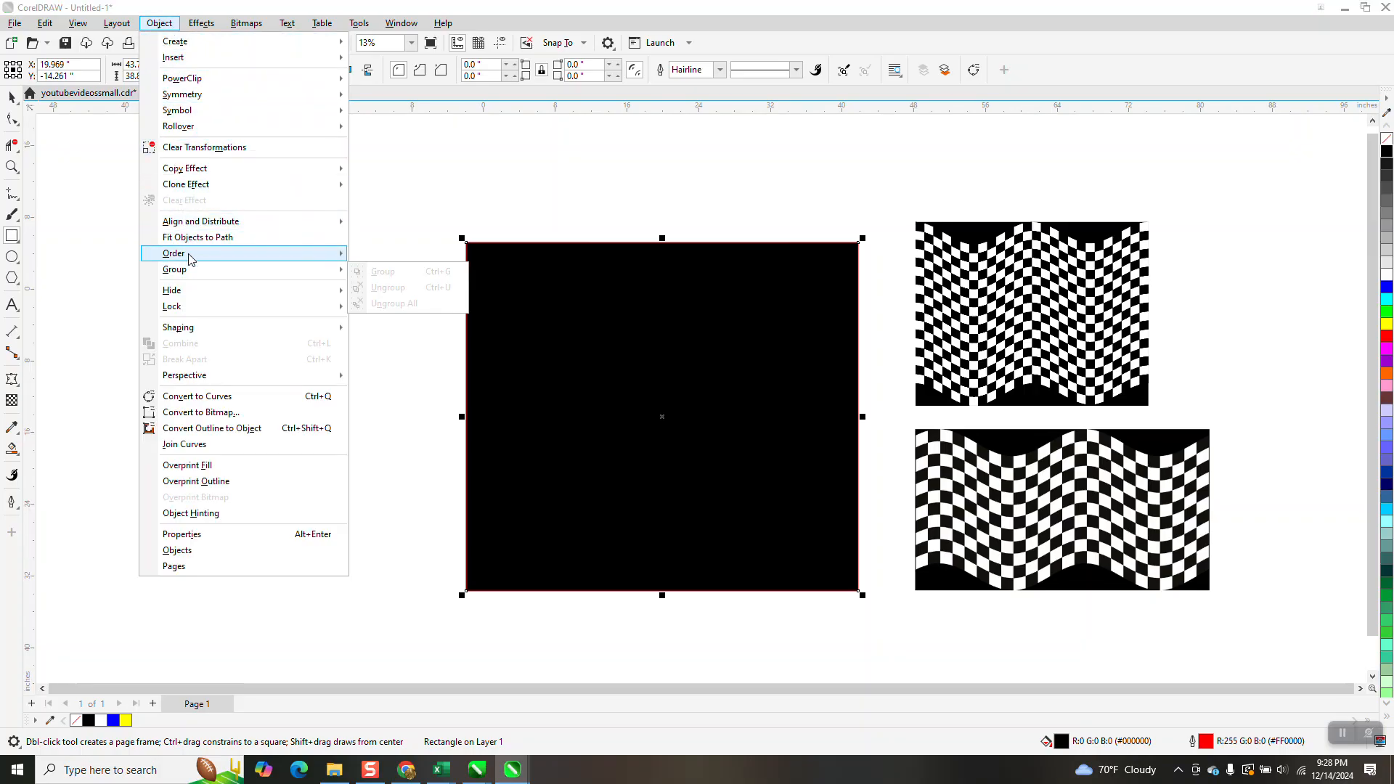
pyautogui.click(394, 272)
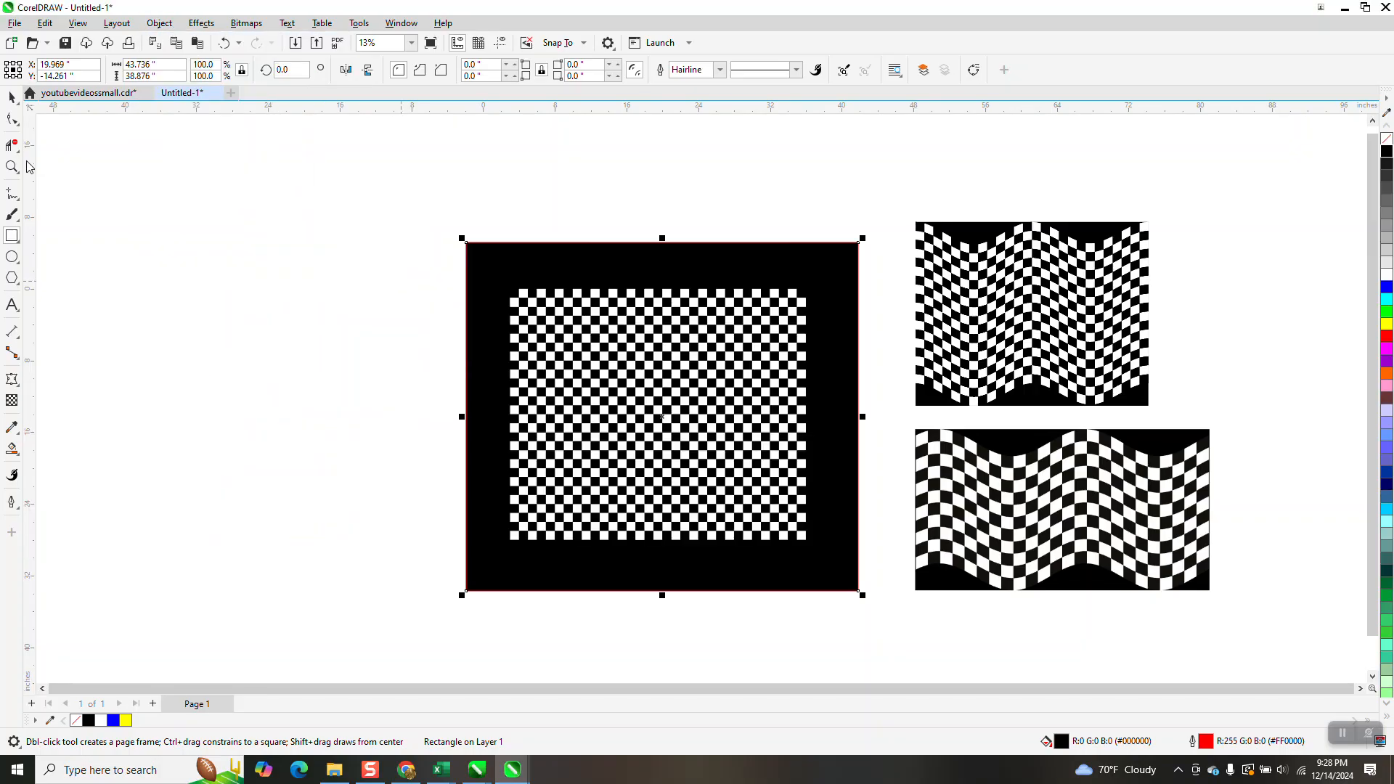
# Apply an envelope to the checkerboard group and add a node midway between each pair of its existing nodes
pyautogui.click(13, 120)
pyautogui.click(413, 292)
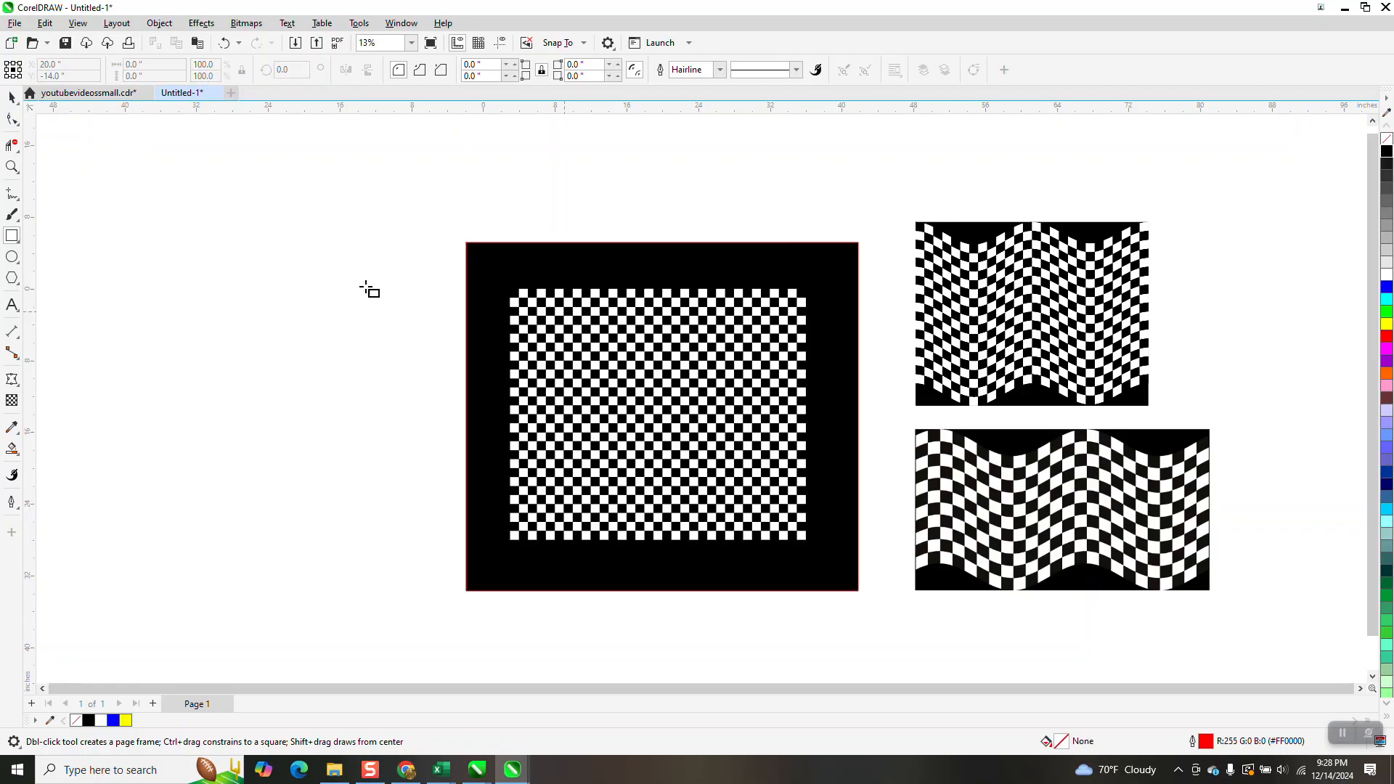
pyautogui.click(11, 97)
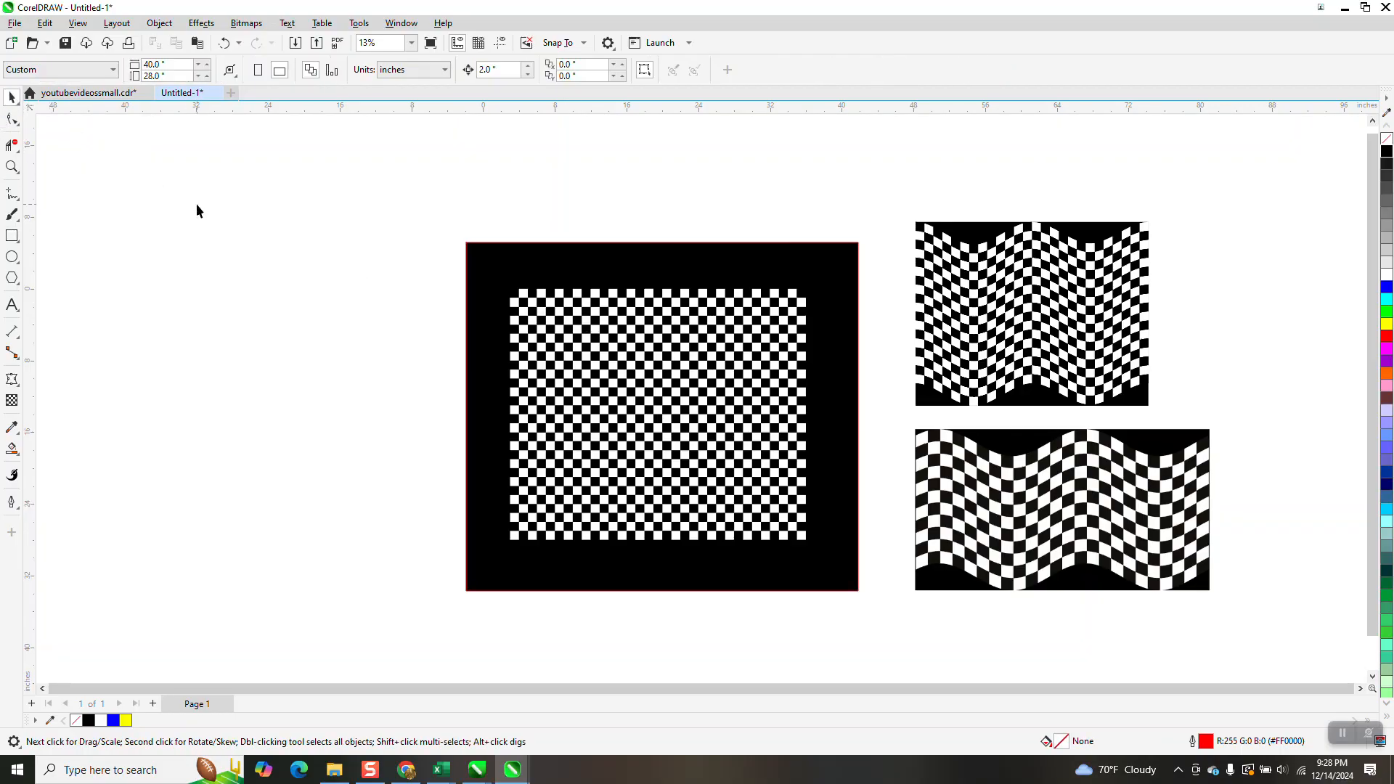
pyautogui.click(559, 298)
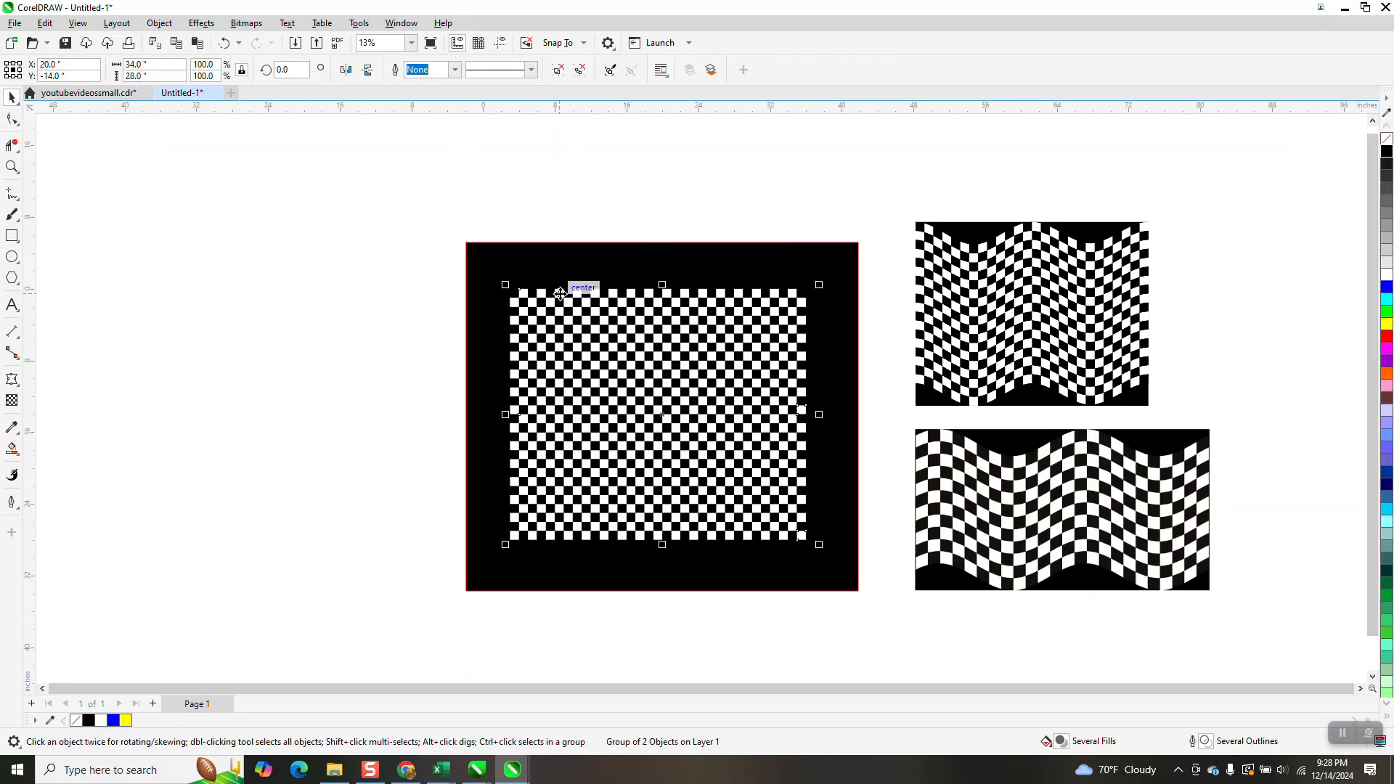
pyautogui.click(19, 387)
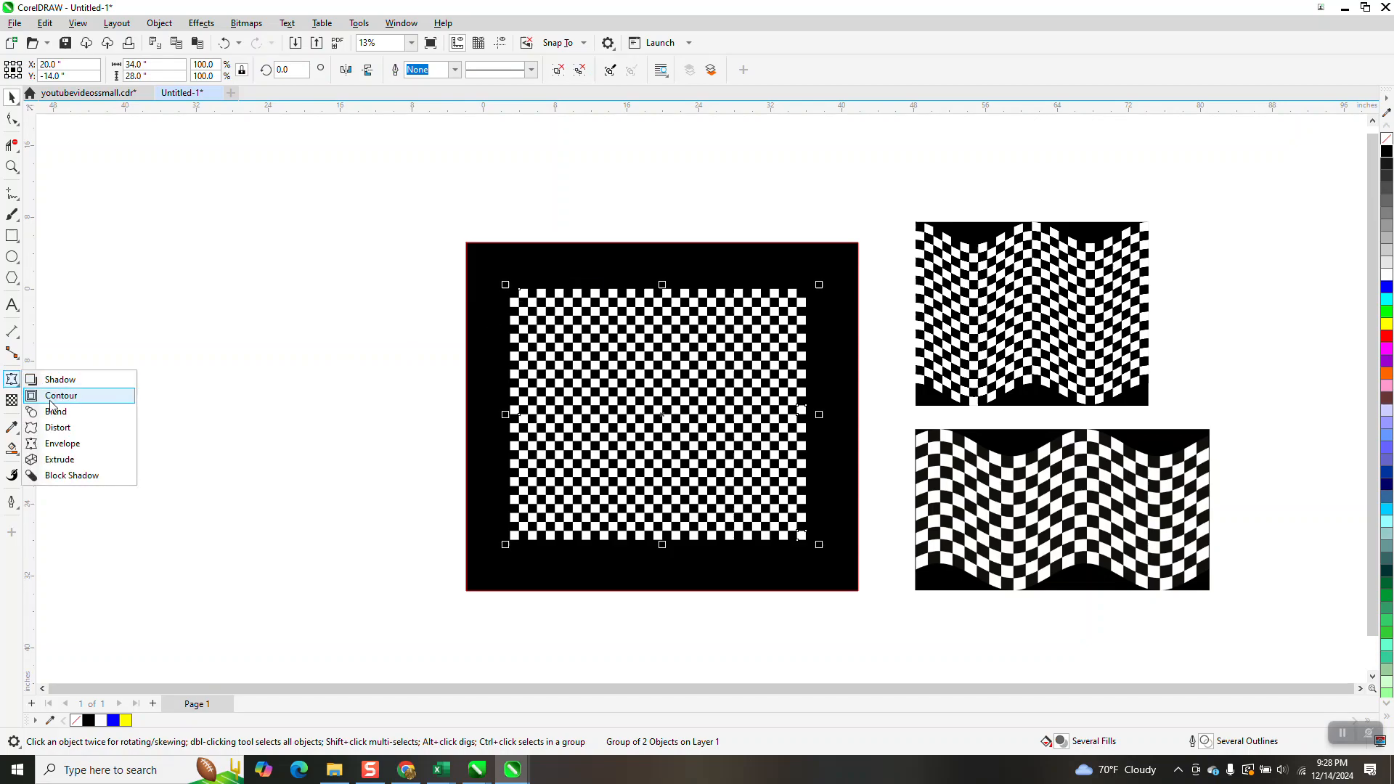
pyautogui.click(59, 443)
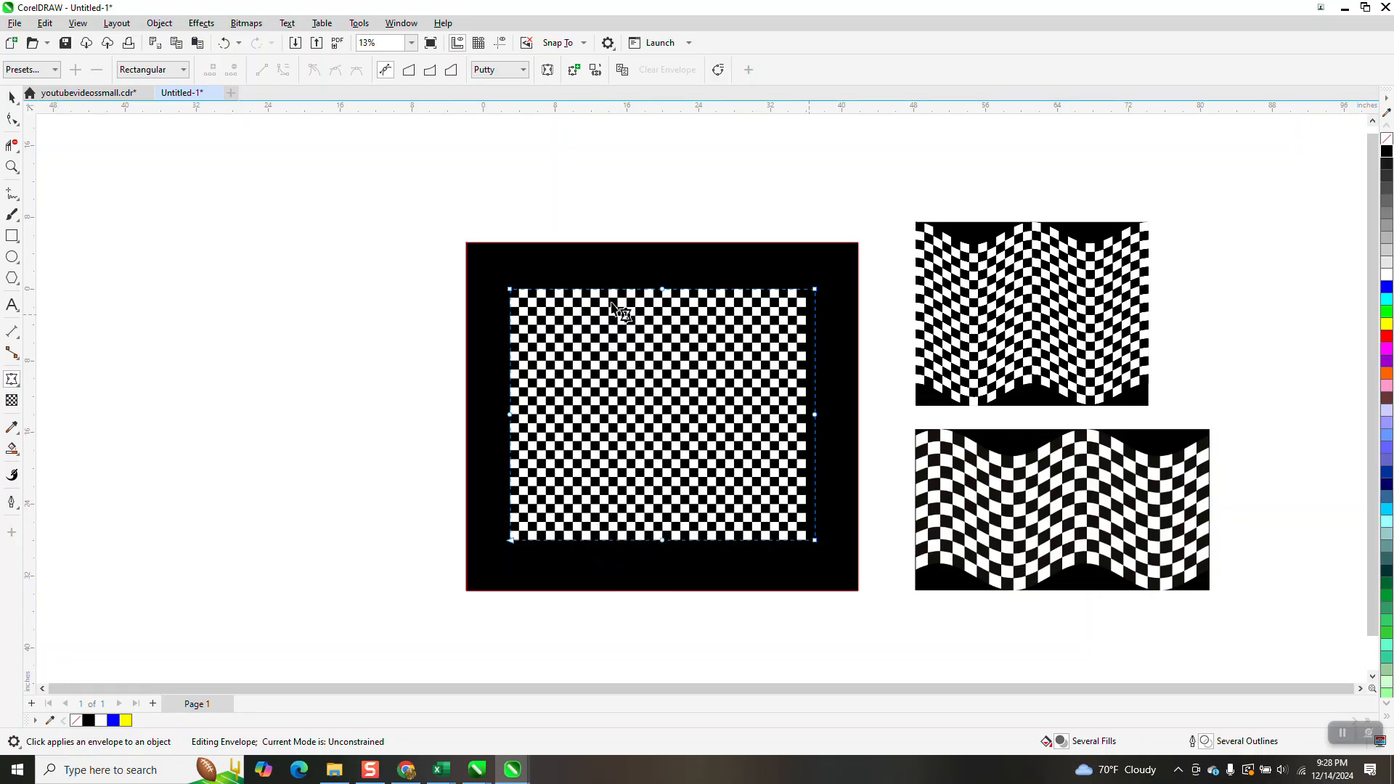
pyautogui.moveTo(495, 227); pyautogui.dragTo(842, 590)
pyautogui.click(210, 71)
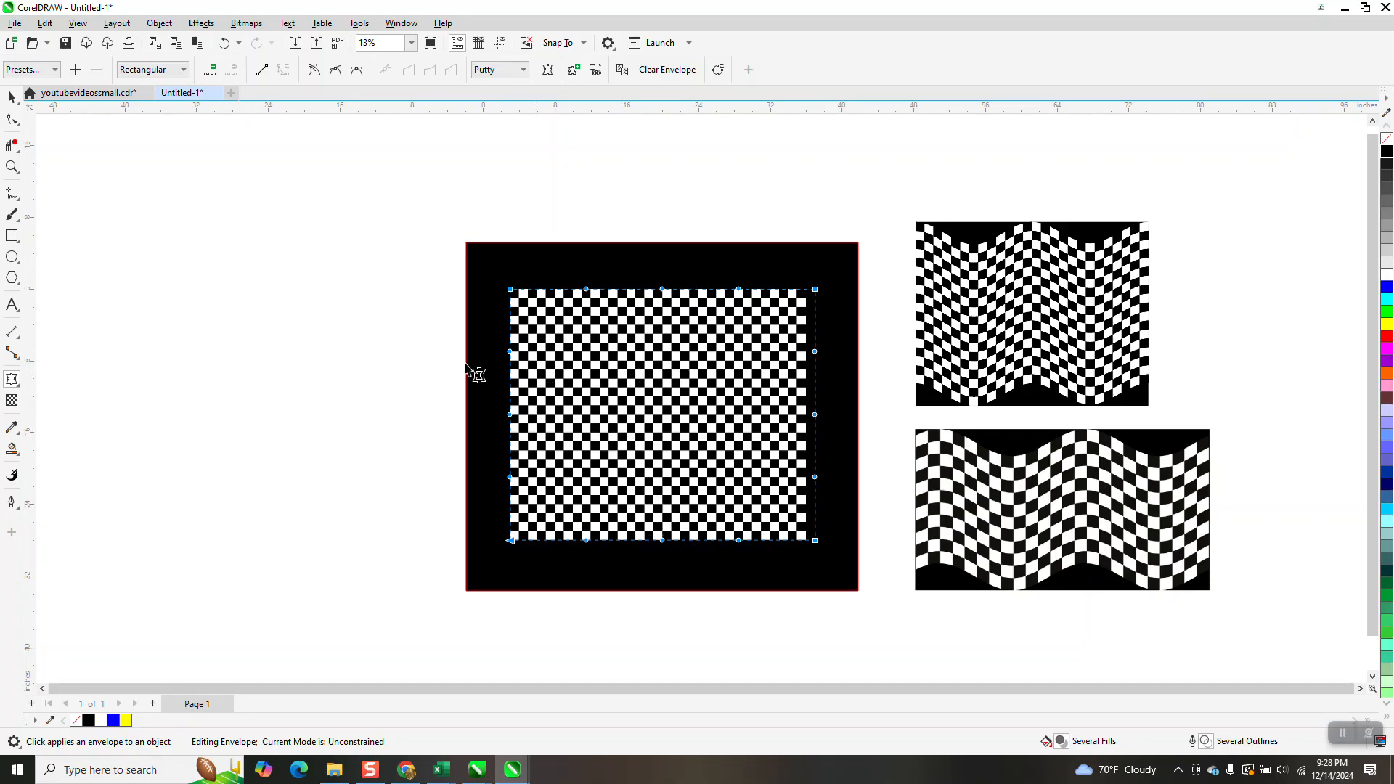
# Remove the envelope nodes between the corners on both sides, and raise the quarter-point node pairs about 3 inches to form two crests
pyautogui.moveTo(439, 334); pyautogui.dragTo(864, 487)
pyautogui.moveTo(572, 240); pyautogui.dragTo(601, 522)
pyautogui.click(602, 546)
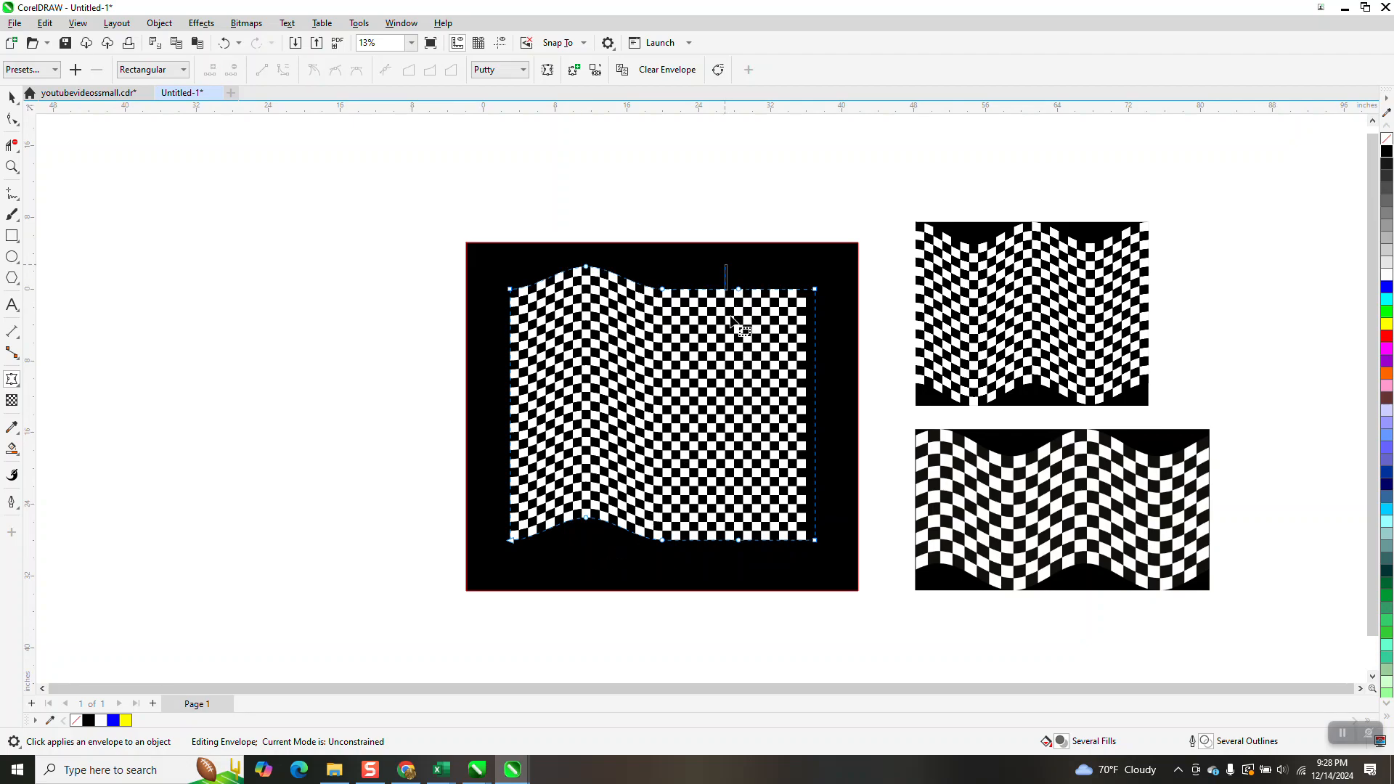
pyautogui.click(739, 541)
pyautogui.moveTo(738, 541); pyautogui.dragTo(739, 513)
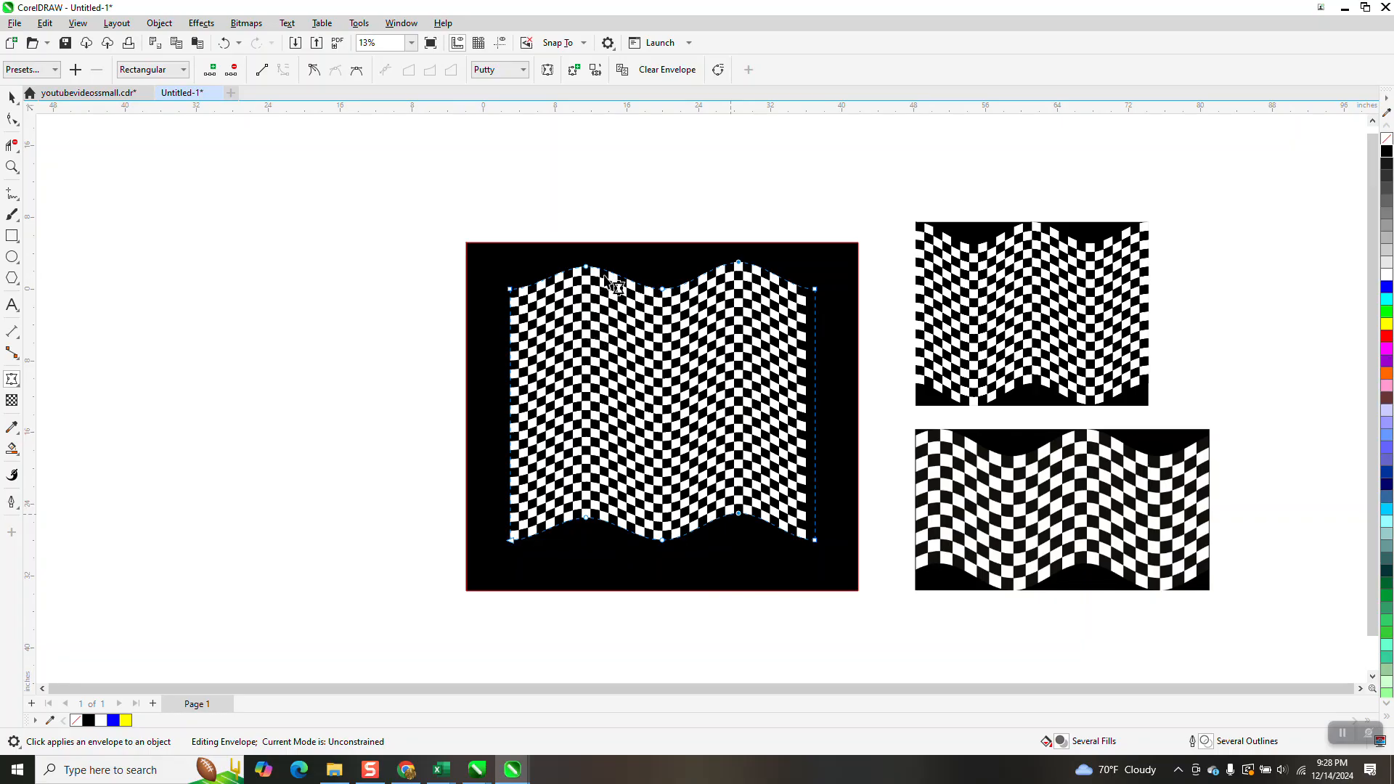
# Try lowering the middle envelope nodes on the upper and lower edges slightly to deepen the central trough
pyautogui.moveTo(662, 541); pyautogui.dragTo(662, 552)
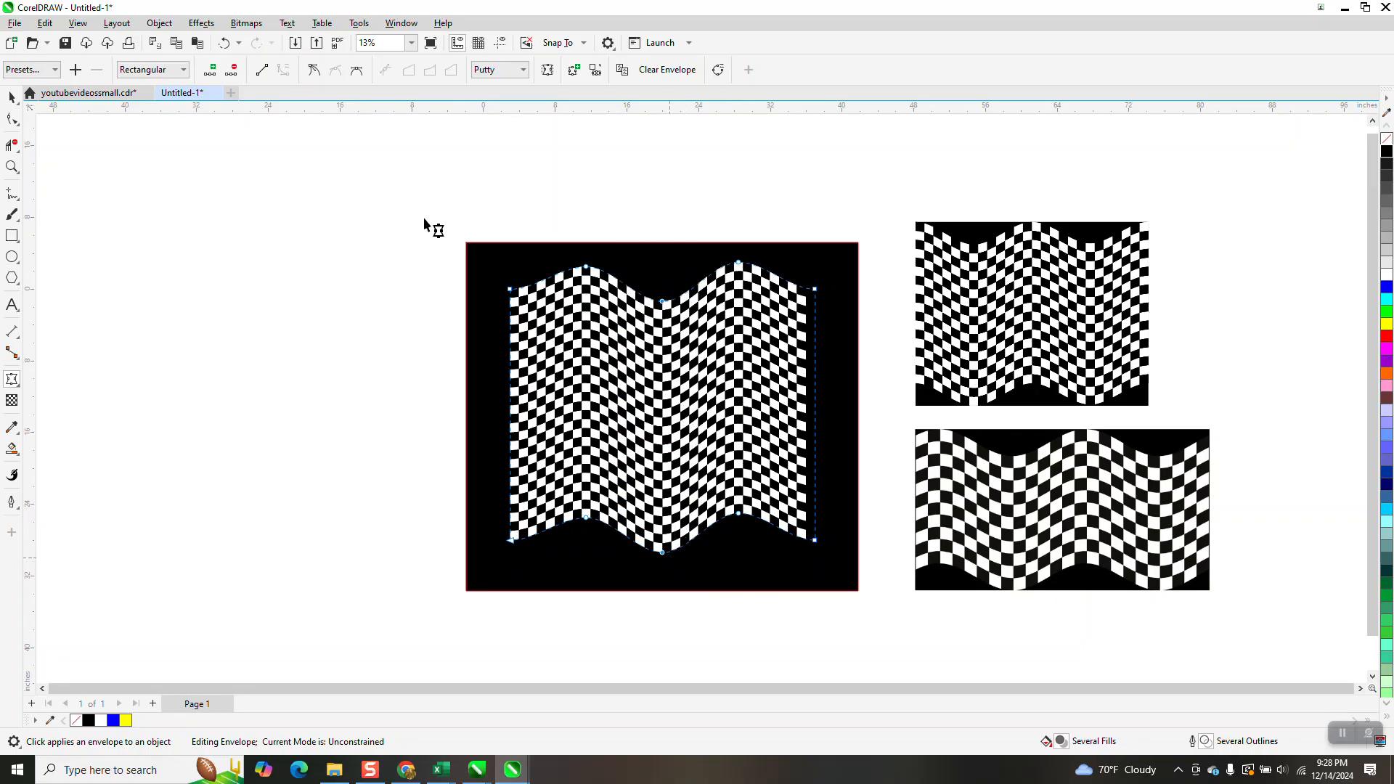
pyautogui.click(234, 46)
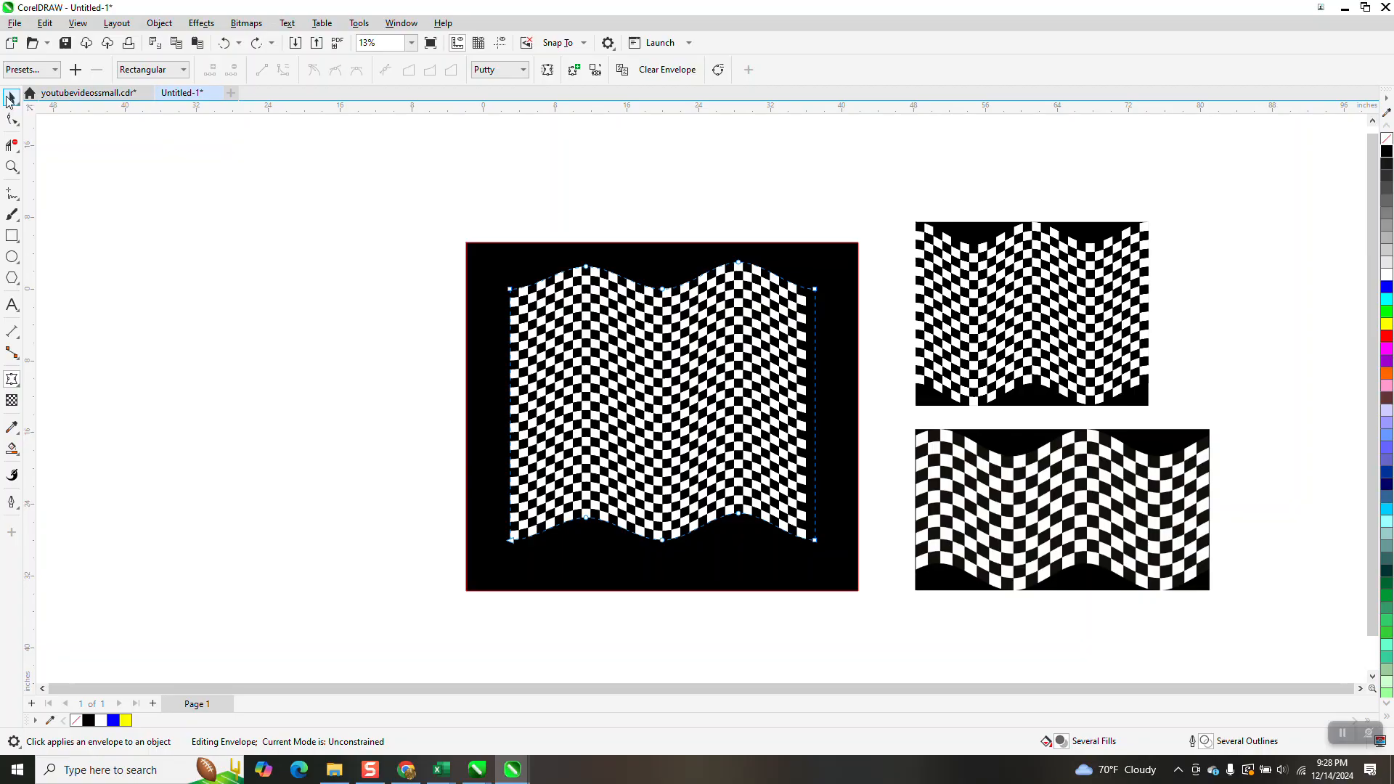
# Mirror the wavy checkerboard group vertically and inspect its warped squares up close
pyautogui.click(13, 97)
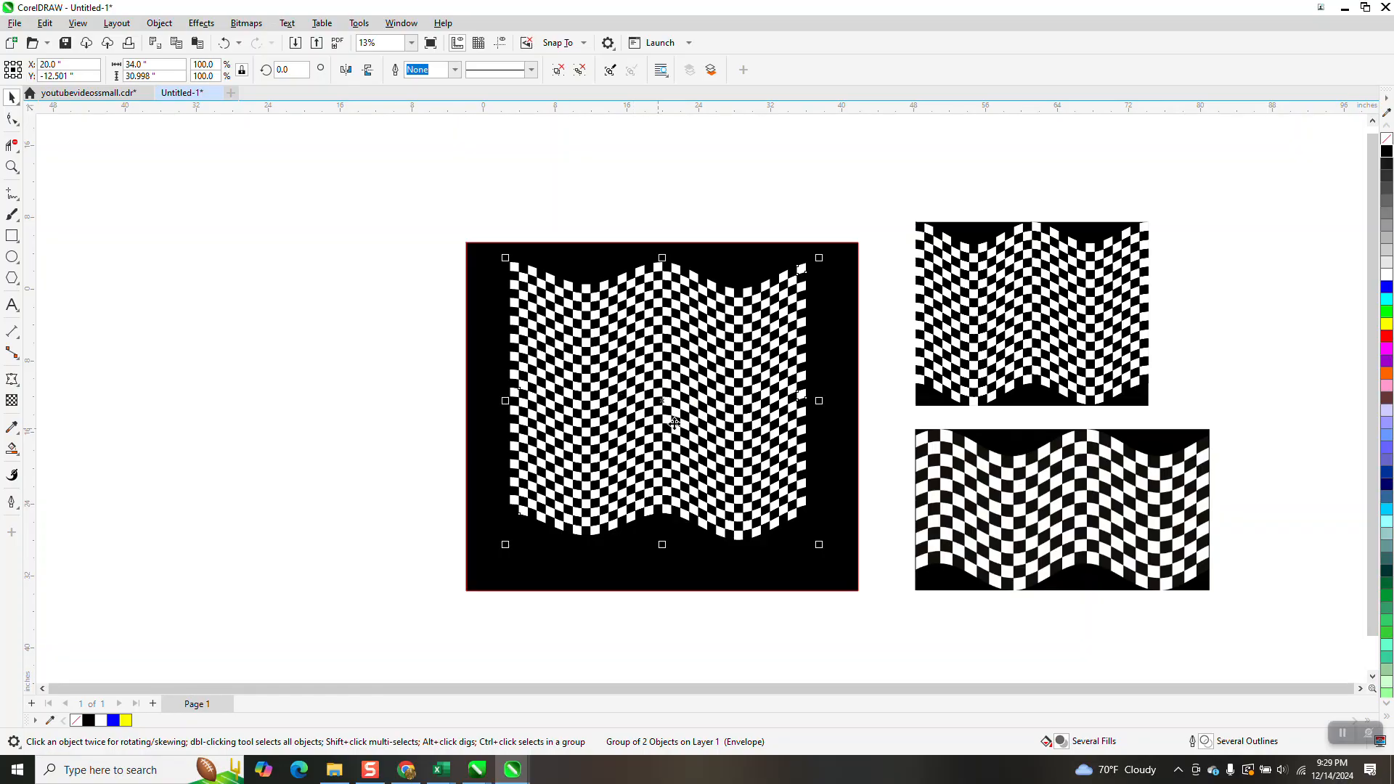
pyautogui.click(11, 167)
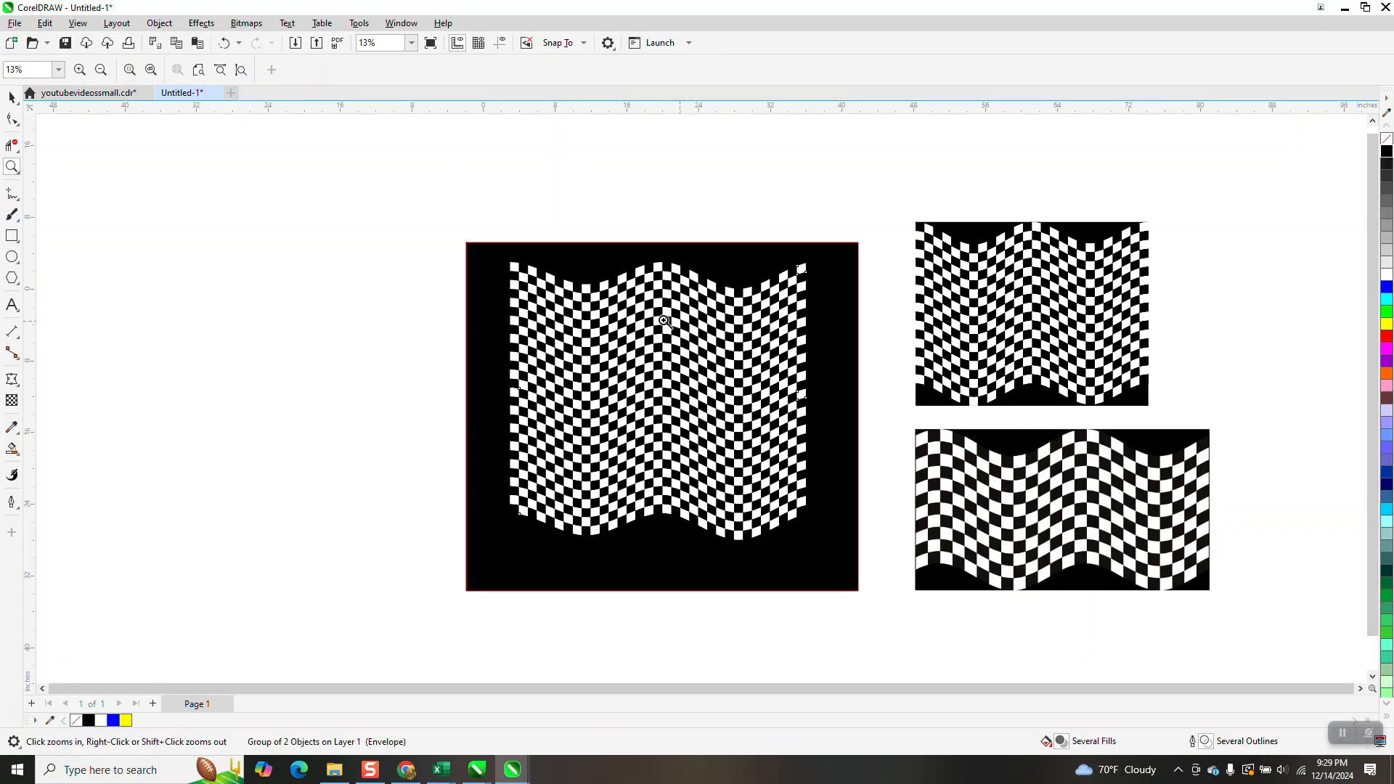
pyautogui.click(807, 473)
pyautogui.scroll(-3, 821, 462)
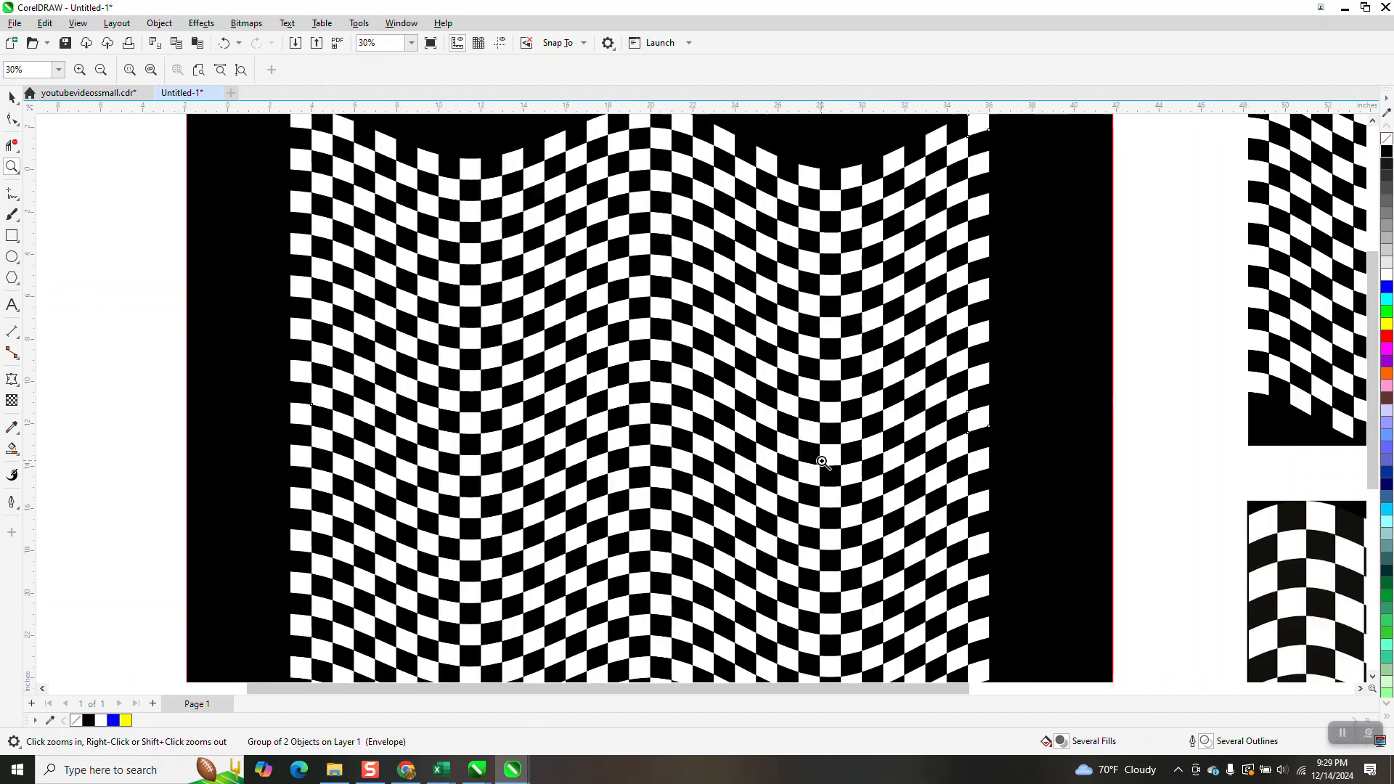
pyautogui.scroll(-2, 819, 461)
pyautogui.scroll(-1, 810, 459)
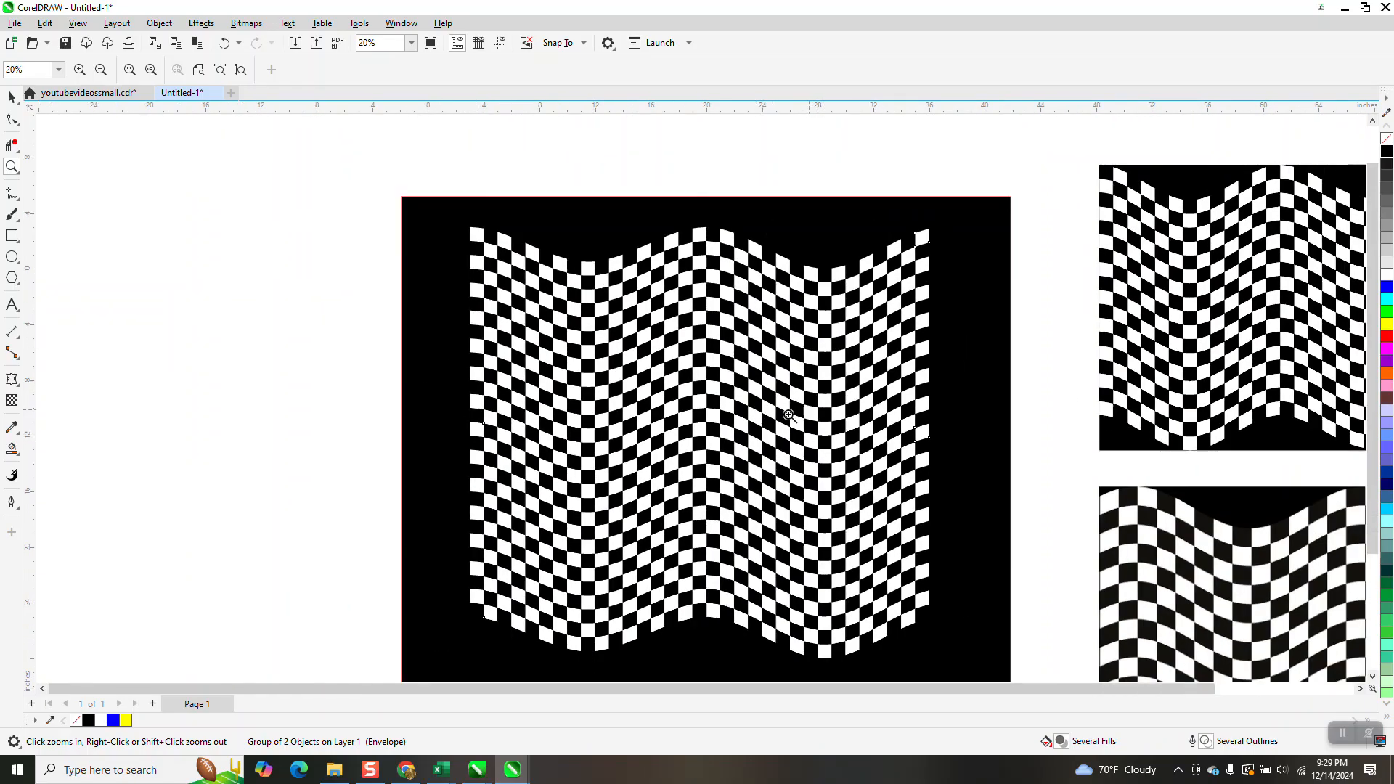
pyautogui.scroll(-1, 740, 414)
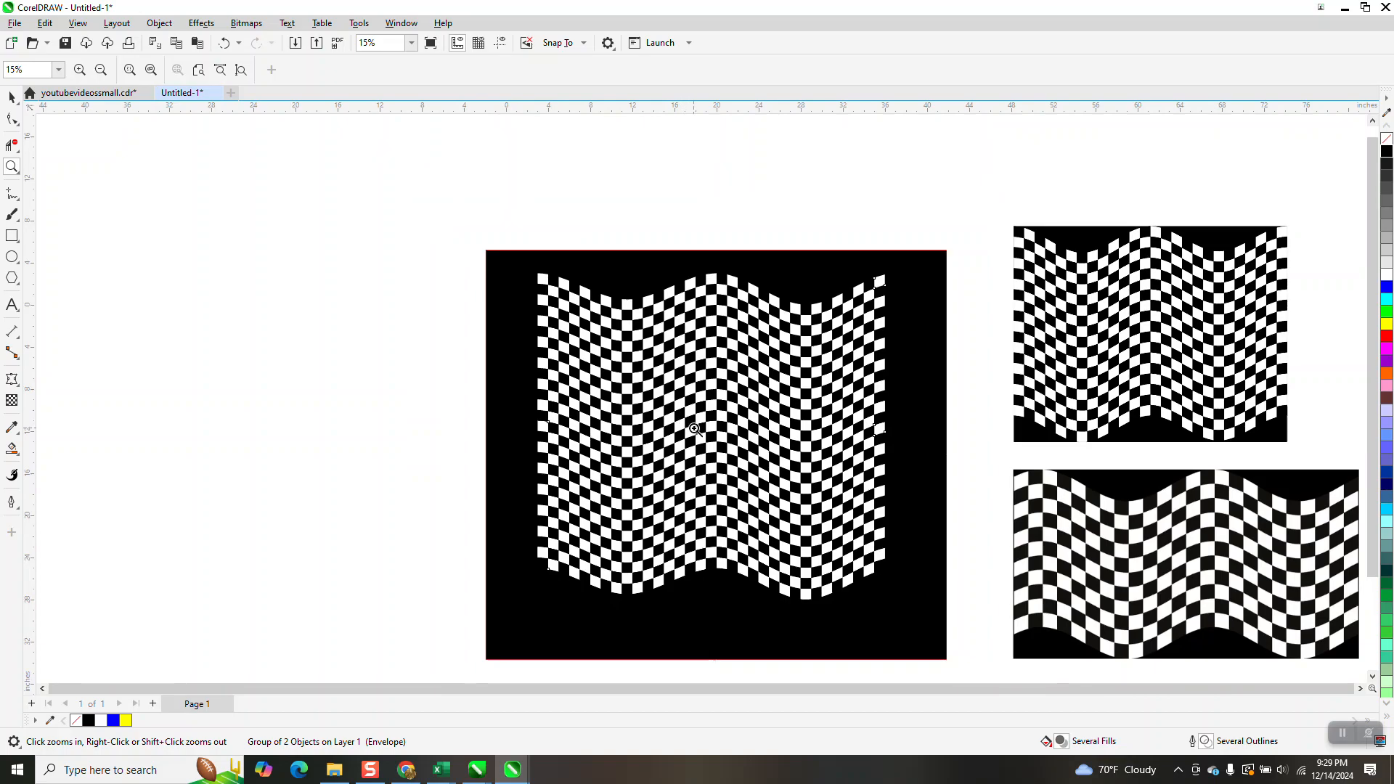
# Delete the large black rectangle behind the wavy checkerboard
pyautogui.click(12, 96)
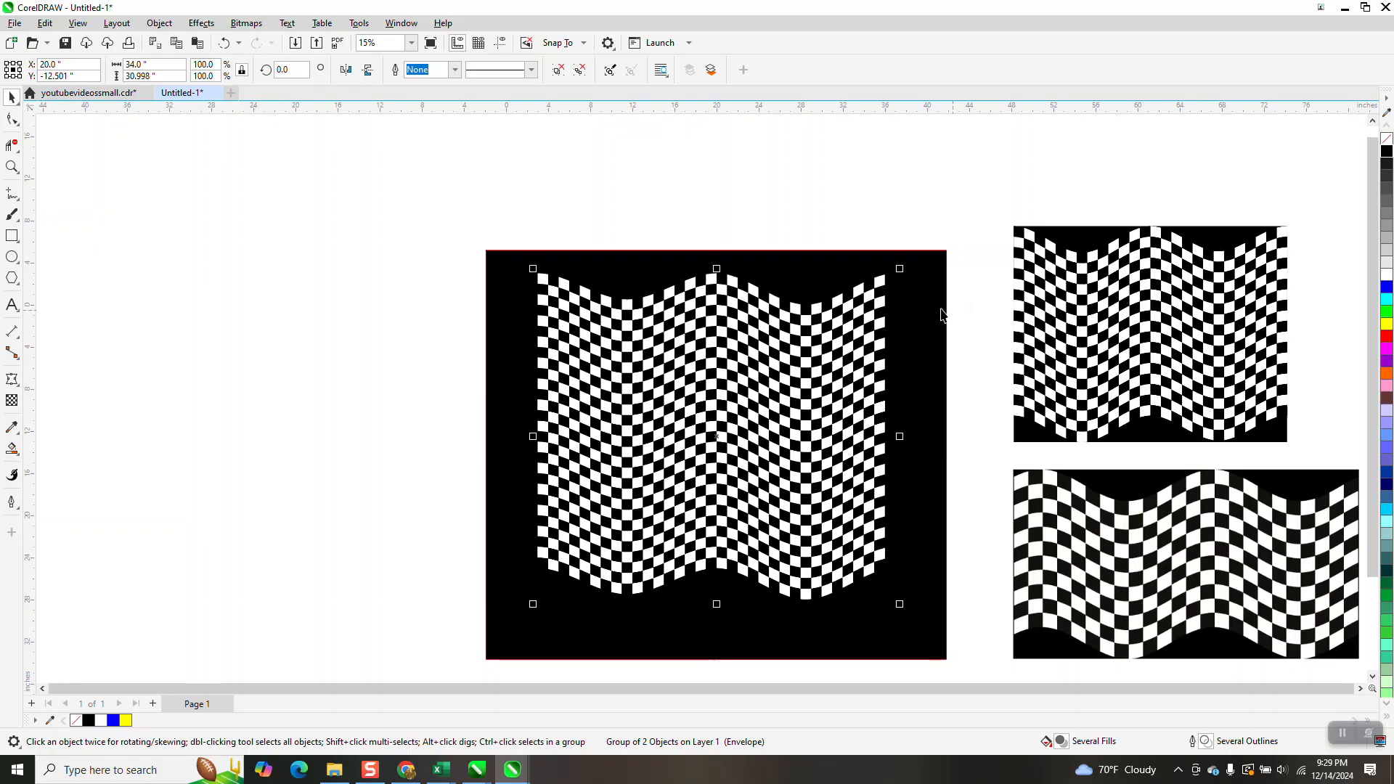
pyautogui.click(932, 309)
pyautogui.press('Delete')
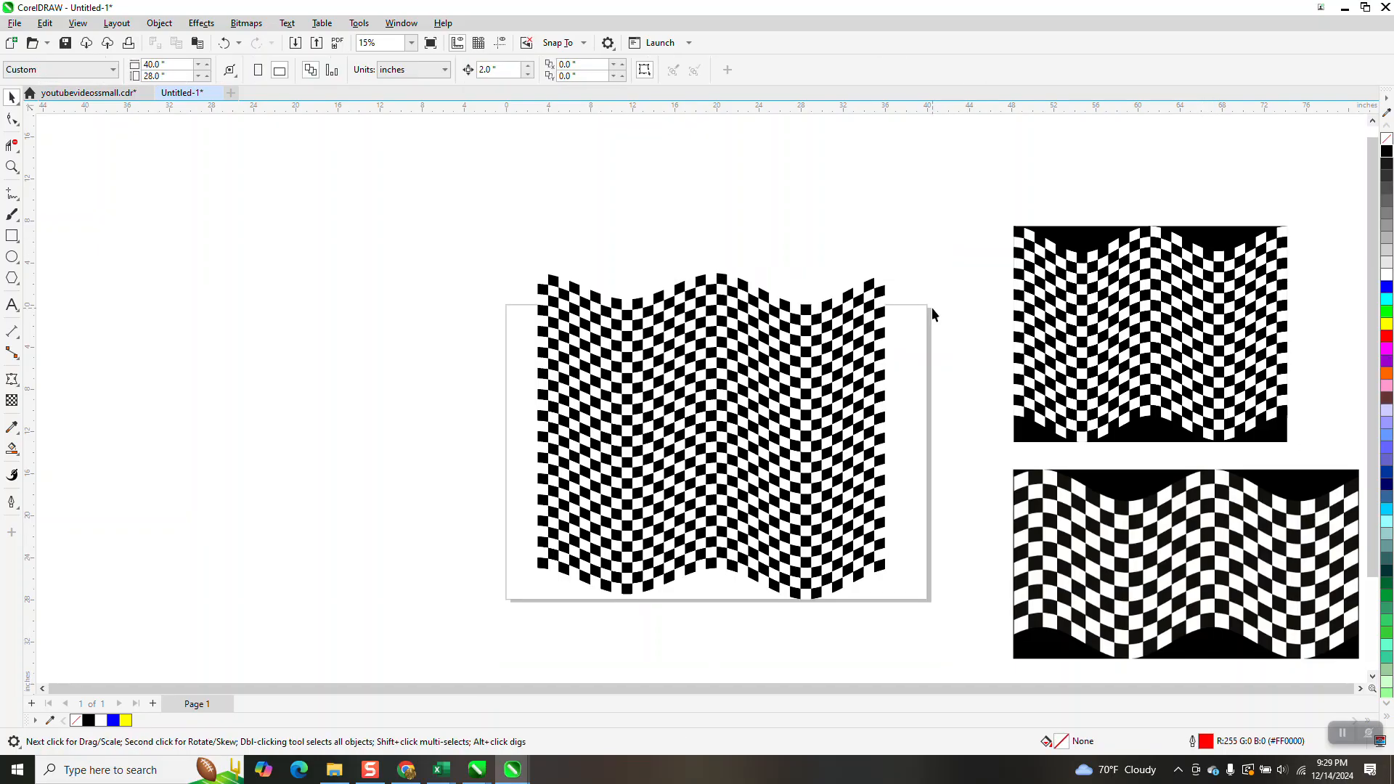
# Create a rectangle matching the wavy checkerboard group's outer bounds and fill it black
pyautogui.click(747, 332)
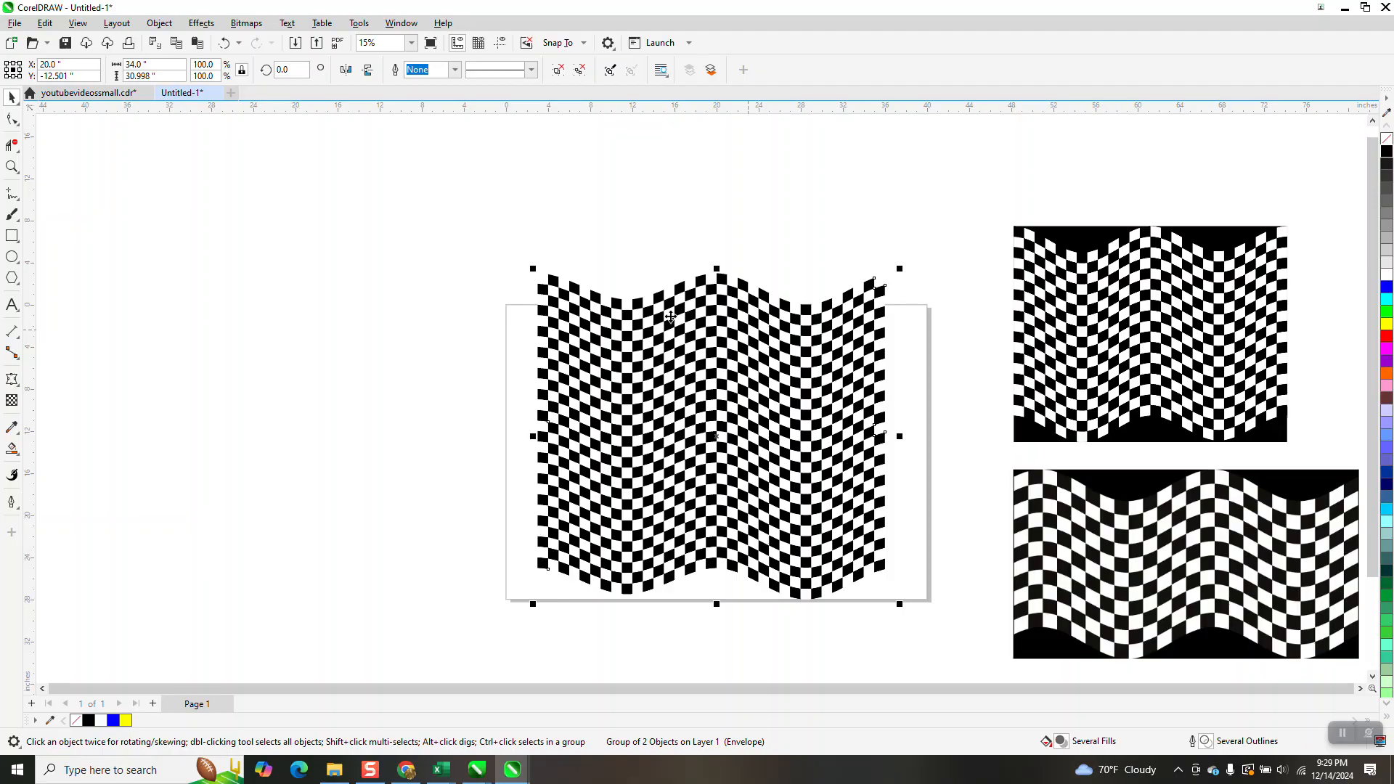
pyautogui.doubleClick(14, 239)
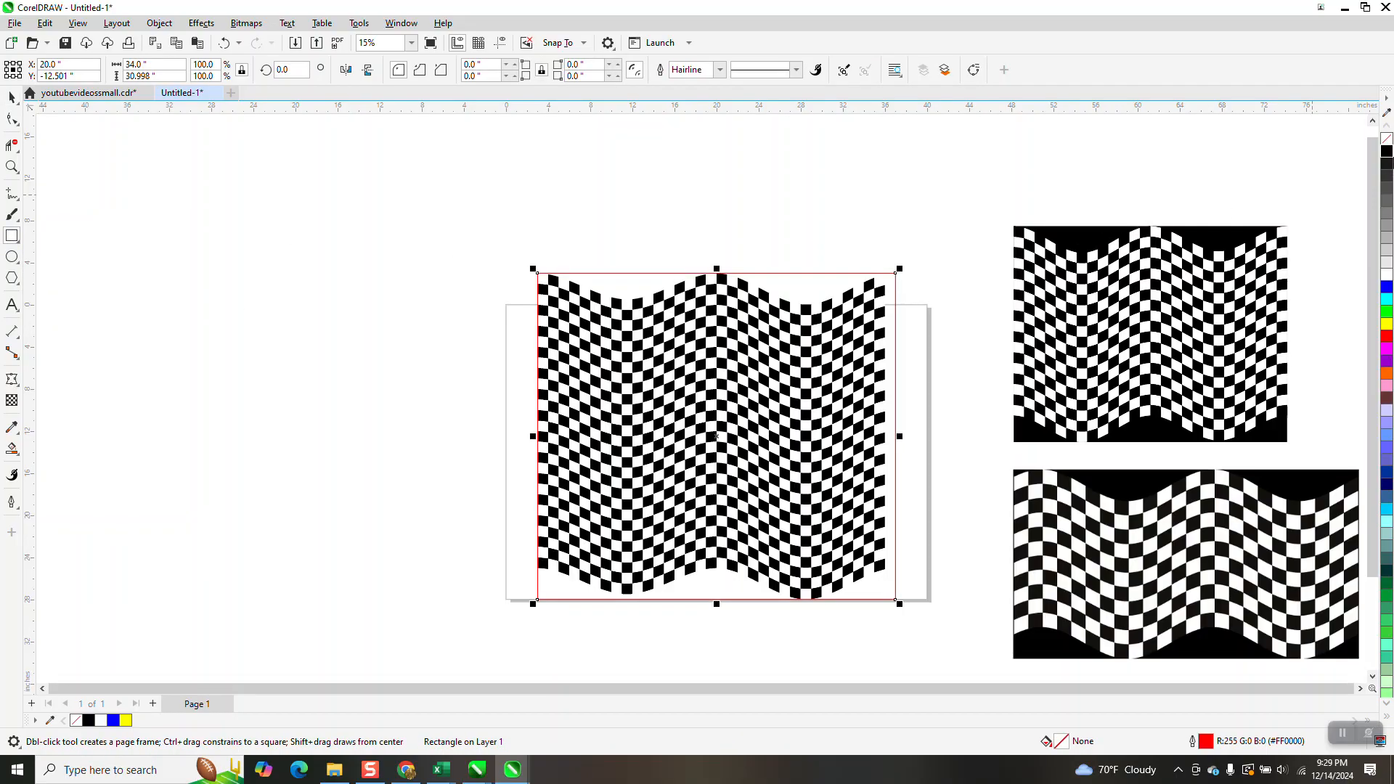
pyautogui.click(1387, 151)
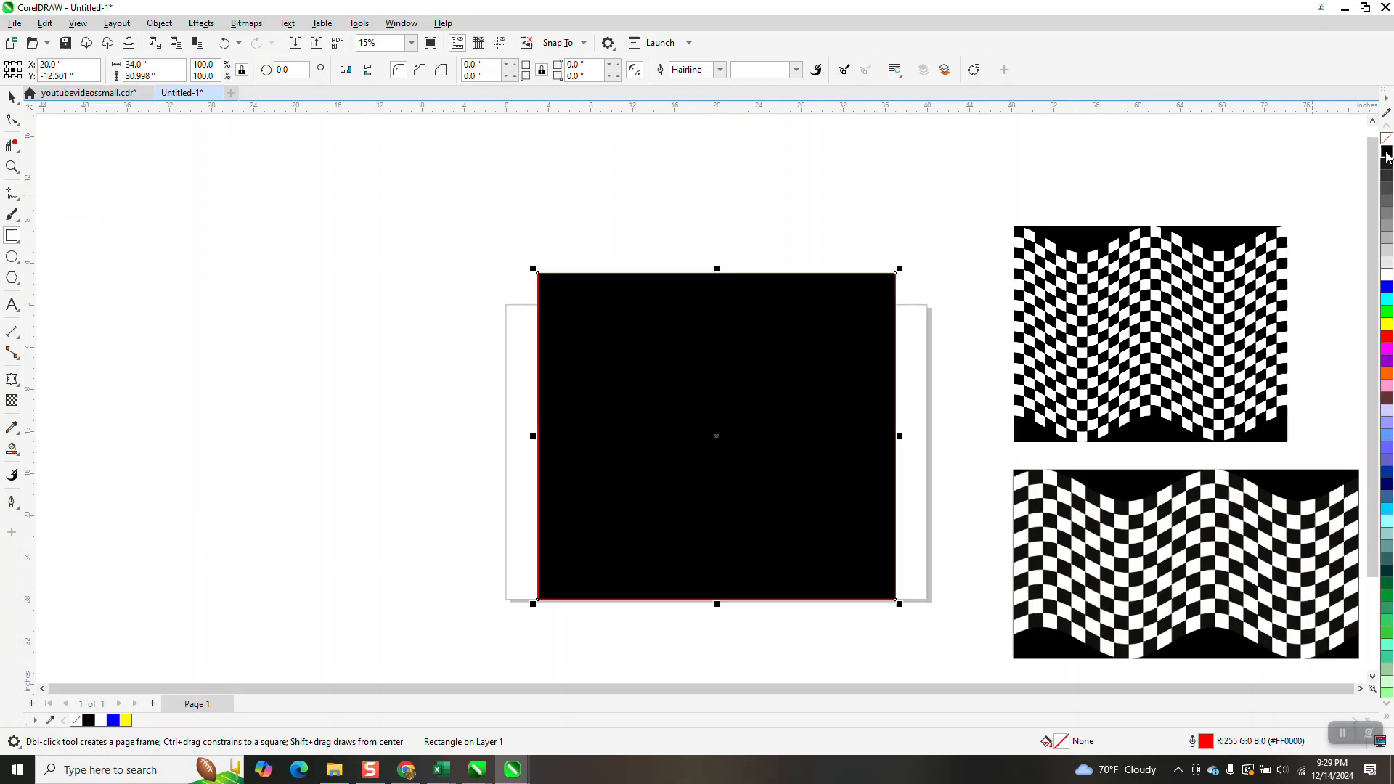
# Send the fitted black rectangle to the back of the page and remove its outline
pyautogui.click(159, 22)
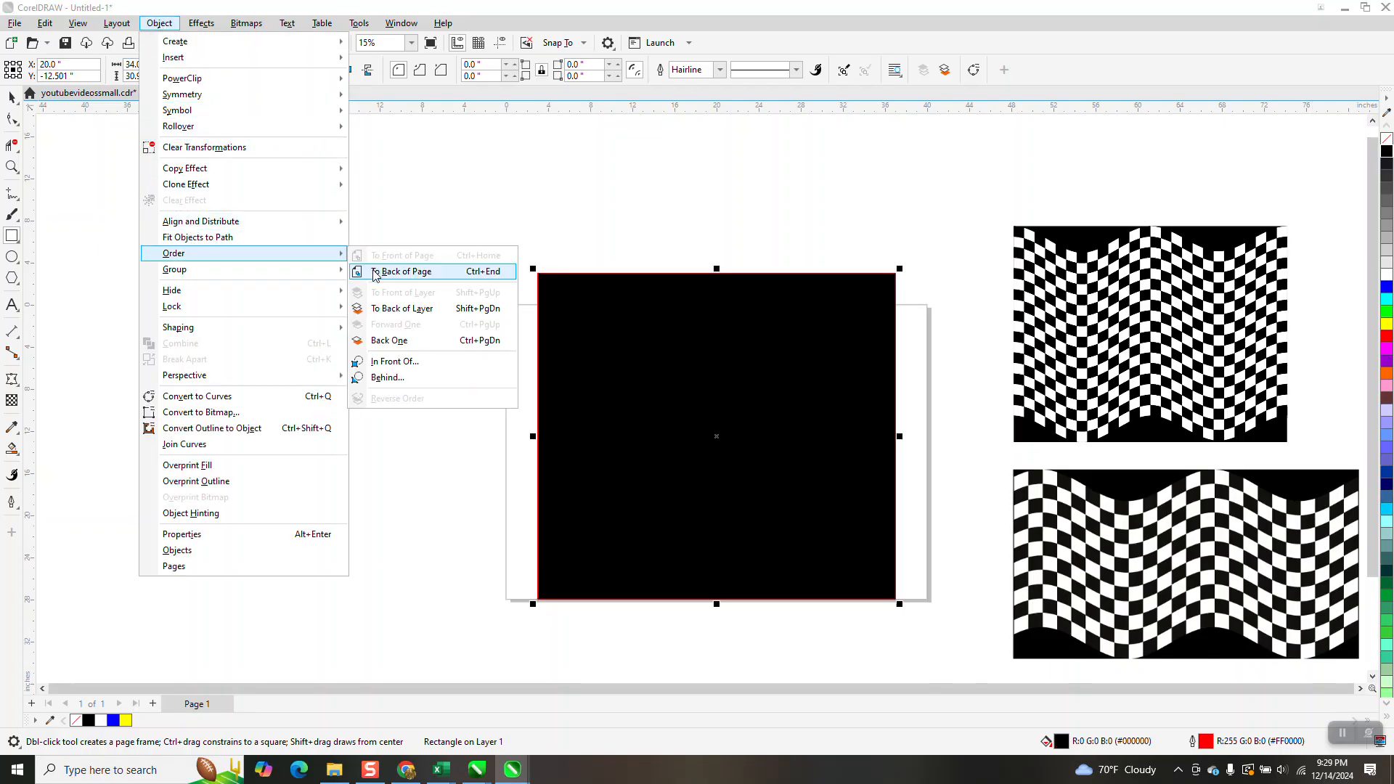
pyautogui.click(376, 276)
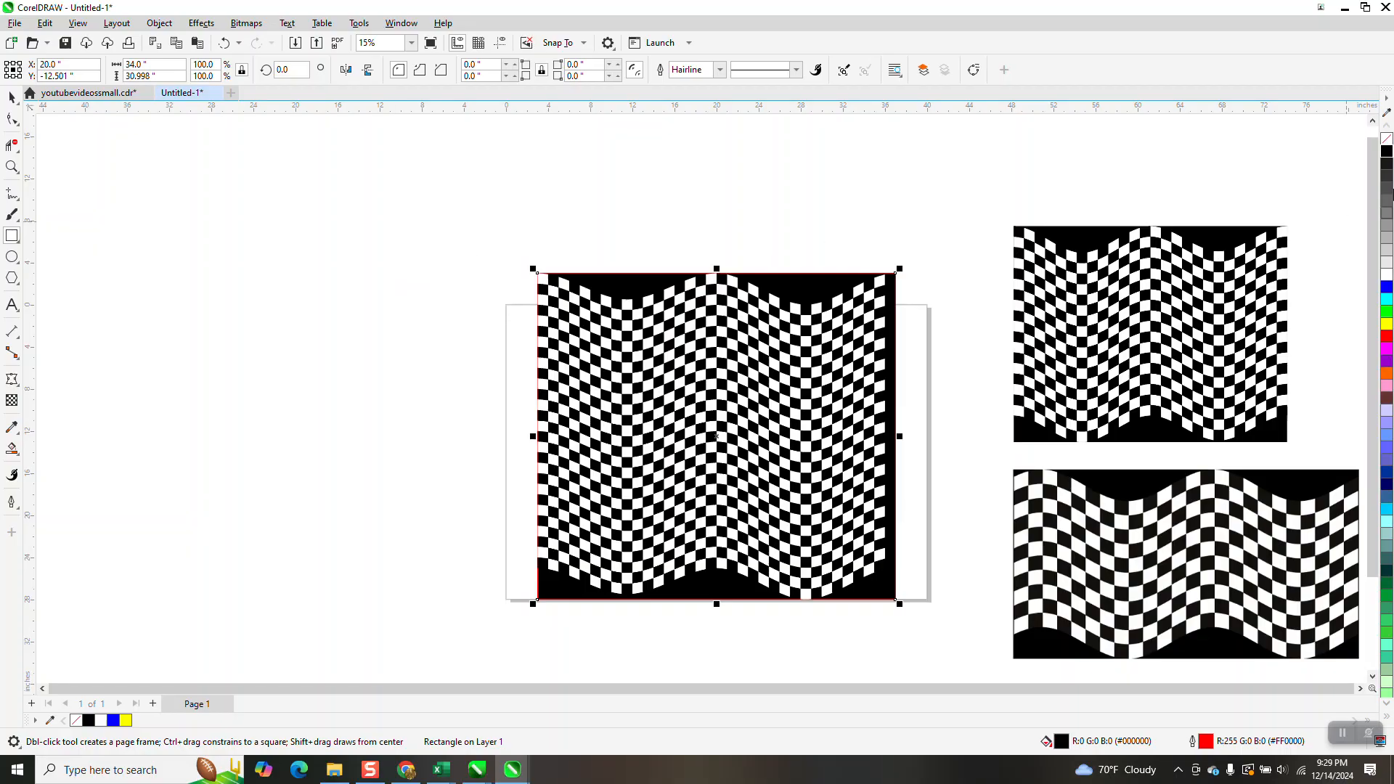
pyautogui.rightClick(1387, 140)
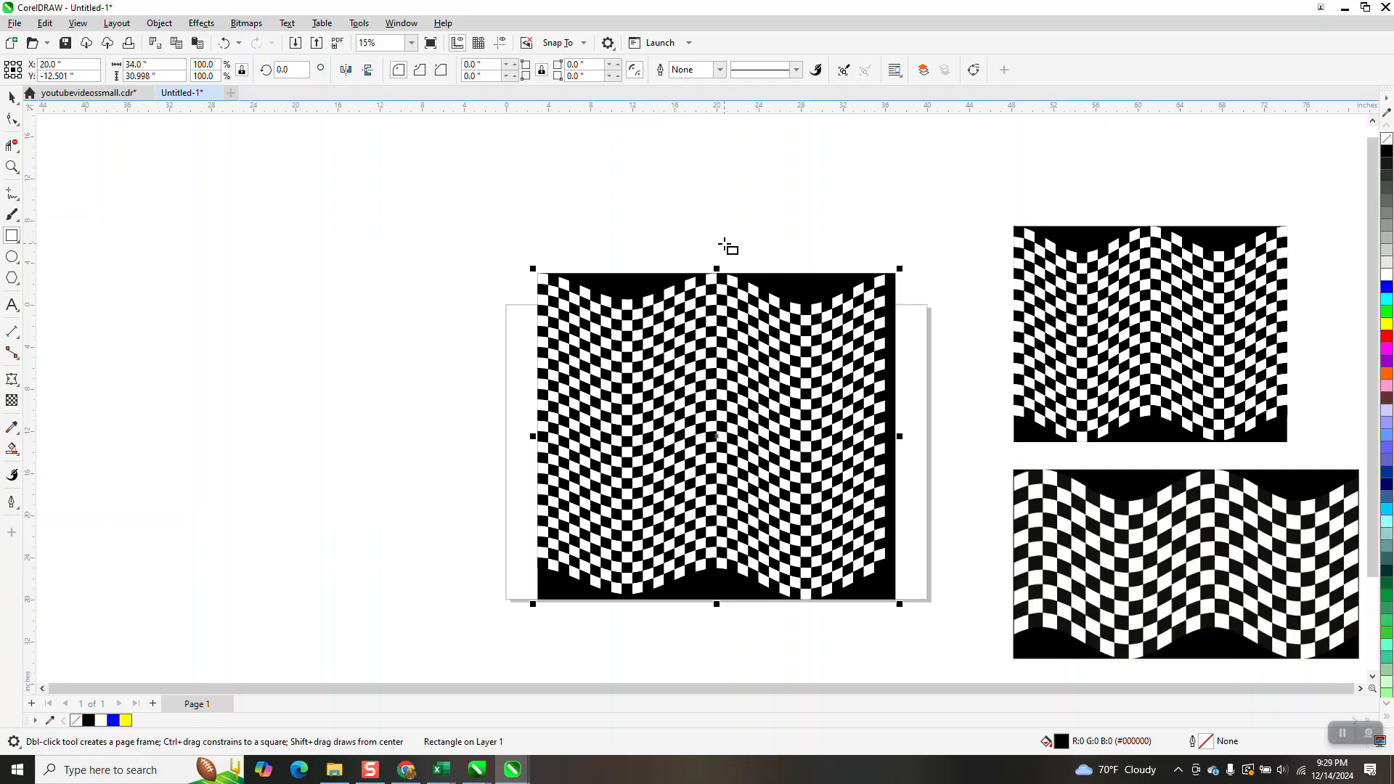
pyautogui.click(11, 166)
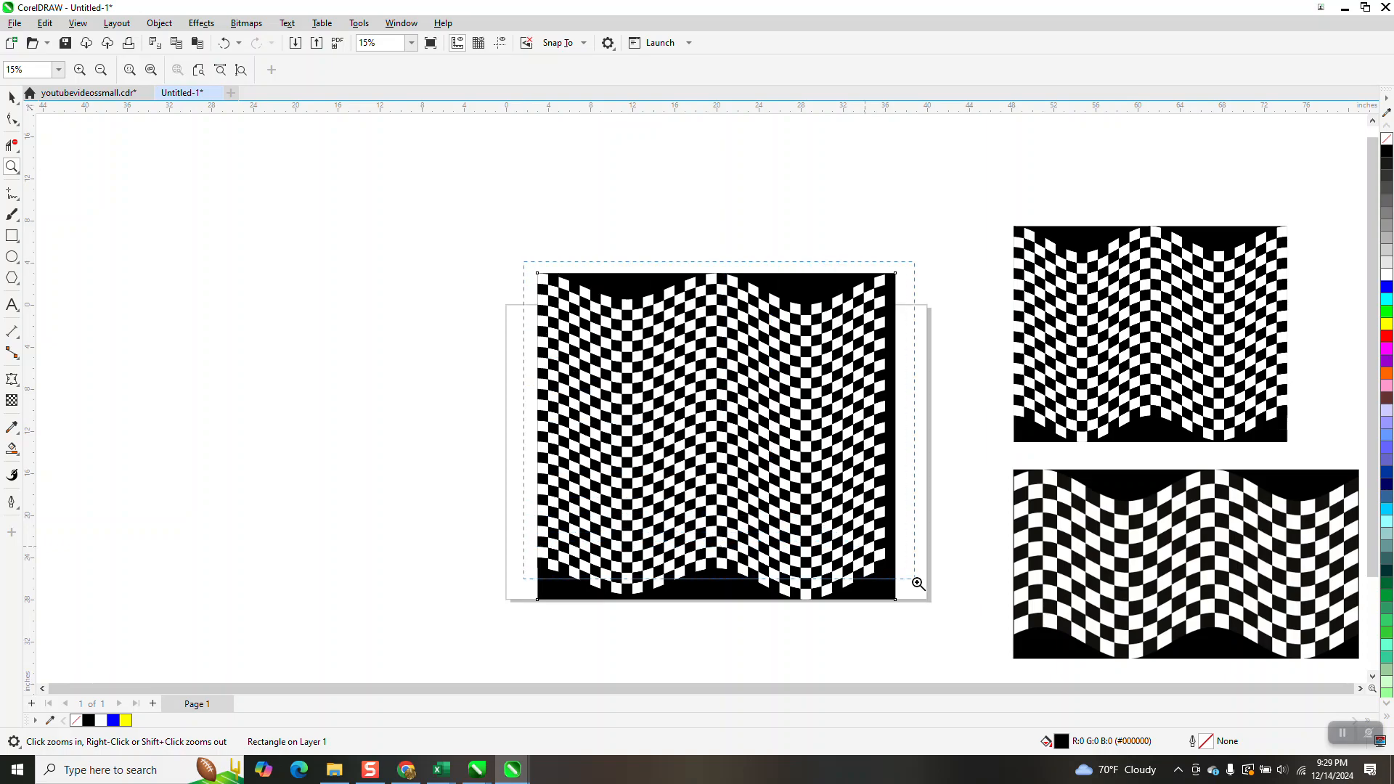